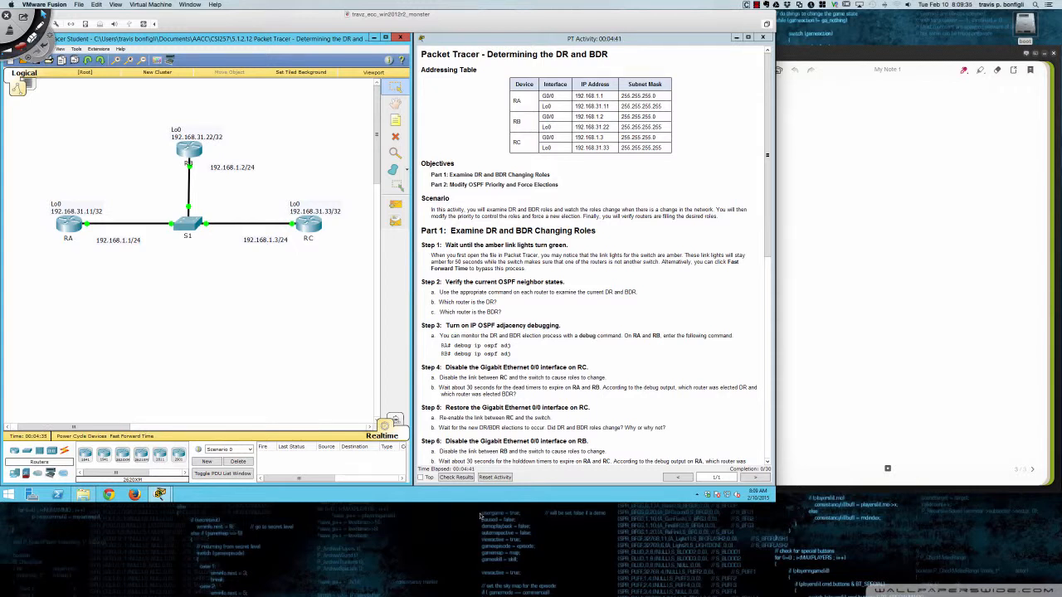
Switch to the Bamboo note and handwrite n(n-1)/2, with the worked example 3(3-1)/2 and 6/2 = 3 beneath it.
{"action": "left_click", "coordinate": [821, 116]}
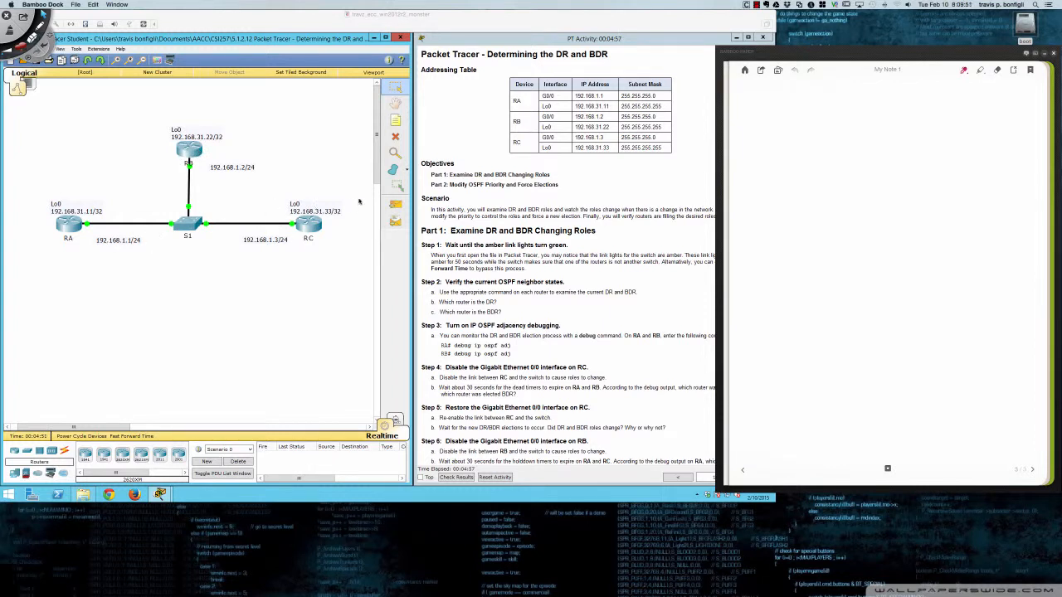
{"action": "mouse_move", "coordinate": [734, 118]}
{"action": "left_mouse_down"}
{"action": "mouse_move", "coordinate": [747, 107]}
{"action": "mouse_move", "coordinate": [763, 120]}
{"action": "mouse_move", "coordinate": [791, 111]}
{"action": "left_mouse_up"}
{"action": "mouse_move", "coordinate": [793, 102]}
{"action": "left_mouse_down"}
{"action": "mouse_move", "coordinate": [800, 122]}
{"action": "mouse_move", "coordinate": [833, 107]}
{"action": "mouse_move", "coordinate": [835, 118]}
{"action": "left_mouse_up"}
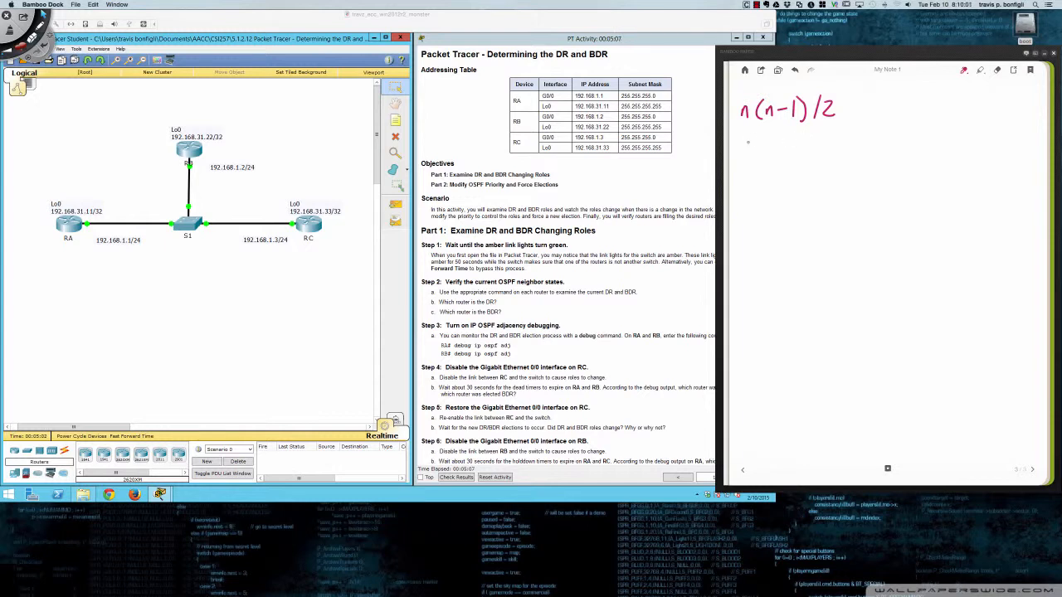
{"action": "mouse_move", "coordinate": [743, 141]}
{"action": "left_mouse_down"}
{"action": "mouse_move", "coordinate": [752, 154]}
{"action": "mouse_move", "coordinate": [783, 144]}
{"action": "left_mouse_up"}
{"action": "left_click_drag", "start_coordinate": [789, 140], "coordinate": [791, 151]}
{"action": "mouse_move", "coordinate": [798, 132]}
{"action": "left_mouse_down"}
{"action": "mouse_move", "coordinate": [800, 152]}
{"action": "mouse_move", "coordinate": [811, 154]}
{"action": "left_mouse_up"}
{"action": "mouse_move", "coordinate": [822, 142]}
{"action": "left_mouse_down"}
{"action": "mouse_move", "coordinate": [833, 152]}
{"action": "mouse_move", "coordinate": [775, 171]}
{"action": "mouse_move", "coordinate": [829, 166]}
{"action": "left_mouse_up"}
{"action": "mouse_move", "coordinate": [821, 170]}
{"action": "left_mouse_down"}
{"action": "mouse_move", "coordinate": [843, 166]}
{"action": "mouse_move", "coordinate": [835, 174]}
{"action": "left_mouse_up"}
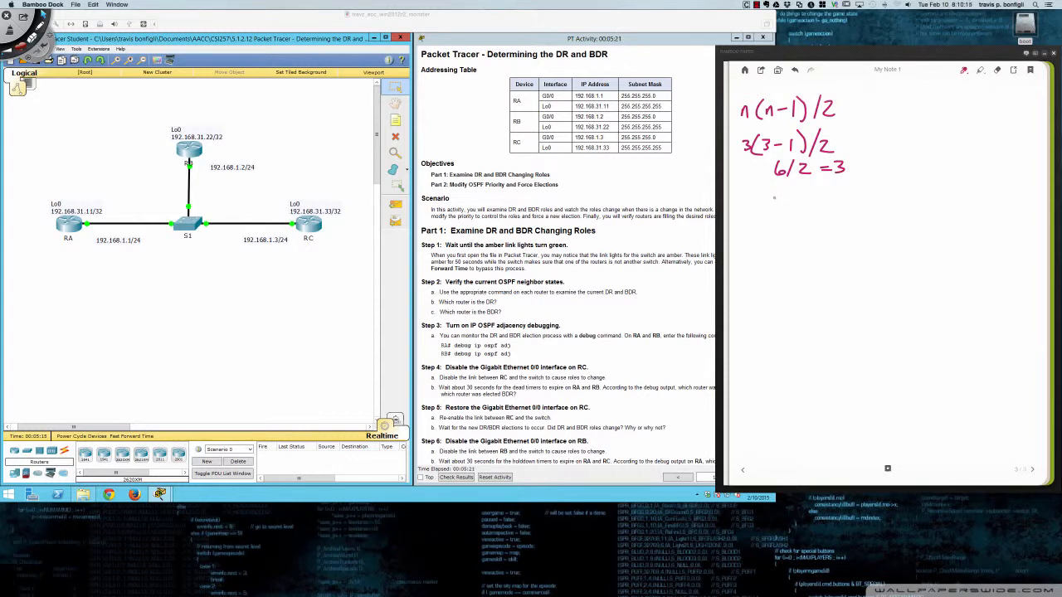
Handwrite a second example, 17(17-1)/2, below the first and start its working line with 17×16 =.
{"action": "mouse_move", "coordinate": [733, 214]}
{"action": "left_mouse_down"}
{"action": "mouse_move", "coordinate": [735, 228]}
{"action": "mouse_move", "coordinate": [760, 230]}
{"action": "left_mouse_up"}
{"action": "mouse_move", "coordinate": [762, 217]}
{"action": "left_mouse_down"}
{"action": "mouse_move", "coordinate": [766, 229]}
{"action": "mouse_move", "coordinate": [829, 229]}
{"action": "left_mouse_up"}
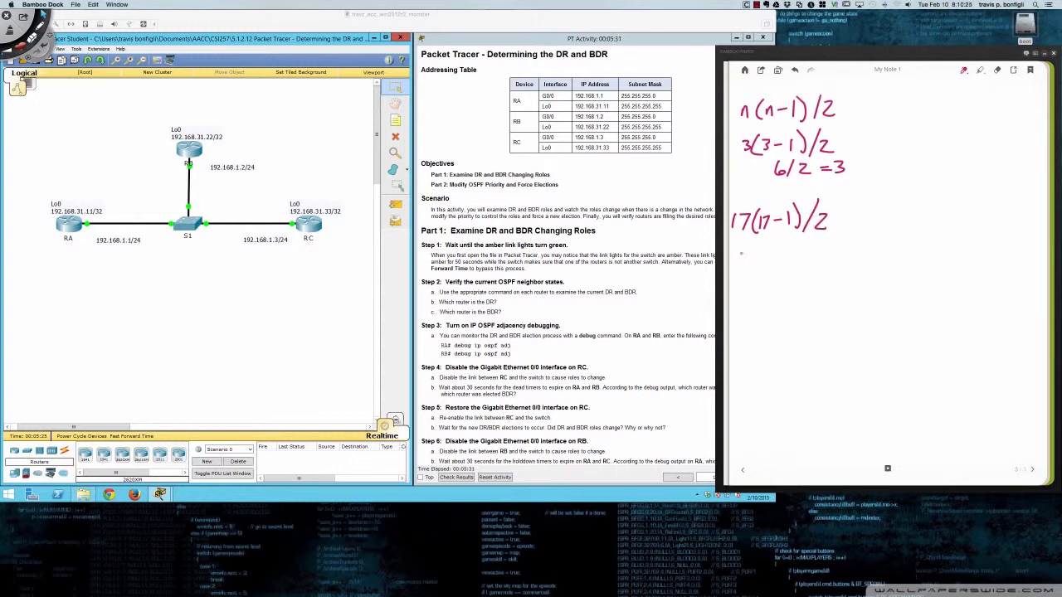
{"action": "mouse_move", "coordinate": [741, 248]}
{"action": "left_mouse_down"}
{"action": "mouse_move", "coordinate": [743, 264]}
{"action": "mouse_move", "coordinate": [769, 261]}
{"action": "left_mouse_up"}
{"action": "mouse_move", "coordinate": [769, 252]}
{"action": "left_mouse_down"}
{"action": "mouse_move", "coordinate": [759, 260]}
{"action": "mouse_move", "coordinate": [771, 262]}
{"action": "left_mouse_up"}
{"action": "mouse_move", "coordinate": [782, 248]}
{"action": "left_mouse_down"}
{"action": "mouse_move", "coordinate": [775, 255]}
{"action": "mouse_move", "coordinate": [801, 252]}
{"action": "left_mouse_up"}
{"action": "left_click_drag", "start_coordinate": [788, 257], "coordinate": [804, 258]}
{"action": "left_click", "coordinate": [1, 569]}
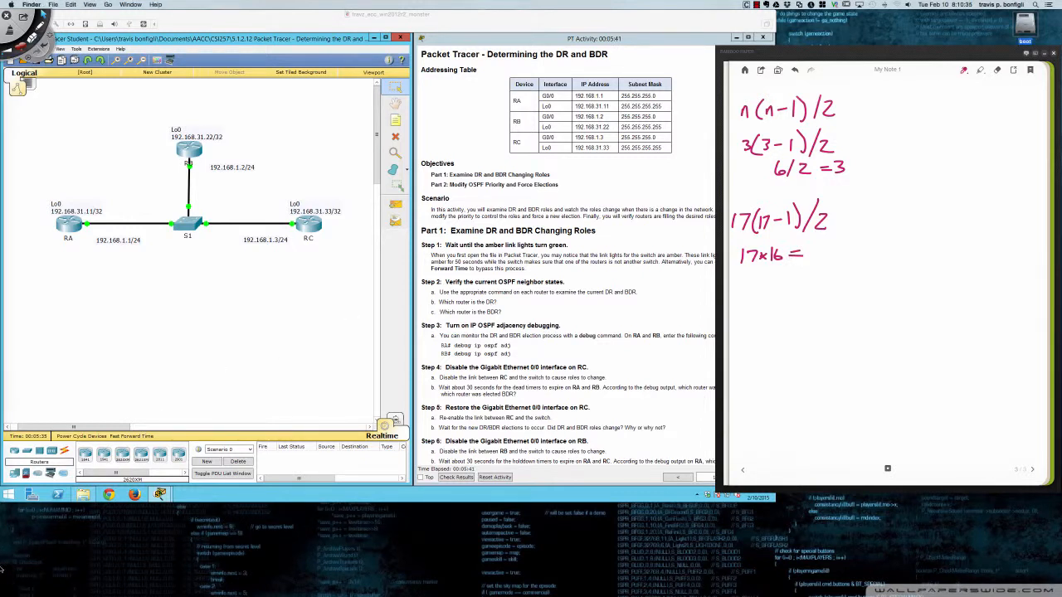
{"action": "mouse_move", "coordinate": [1, 571]}
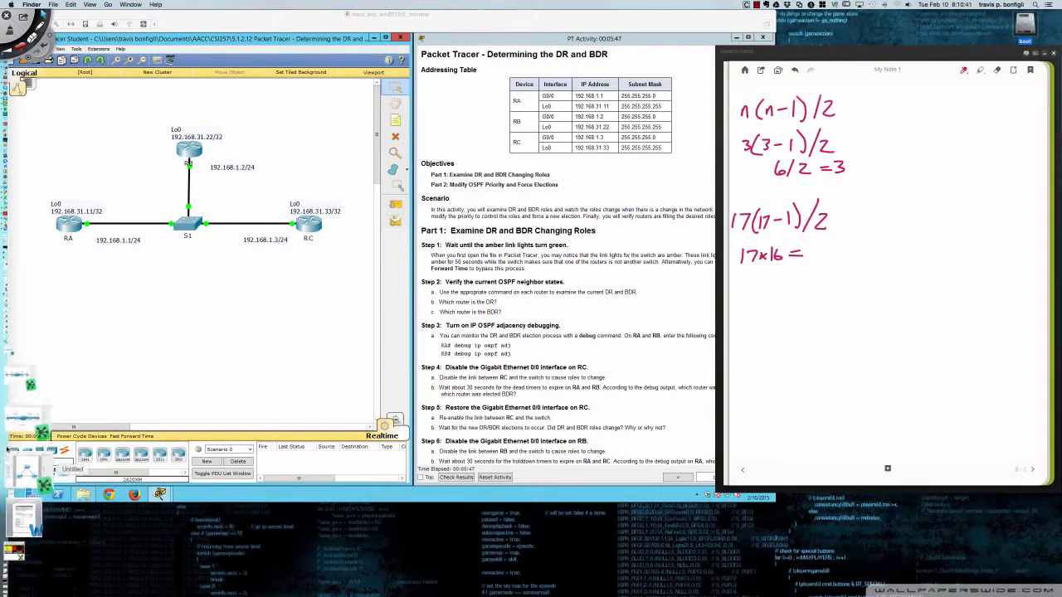
Write out the long multiplication of 17 by 16 with rows 102 and 76, ending in 862/2 and 431.
{"action": "left_click", "coordinate": [746, 269]}
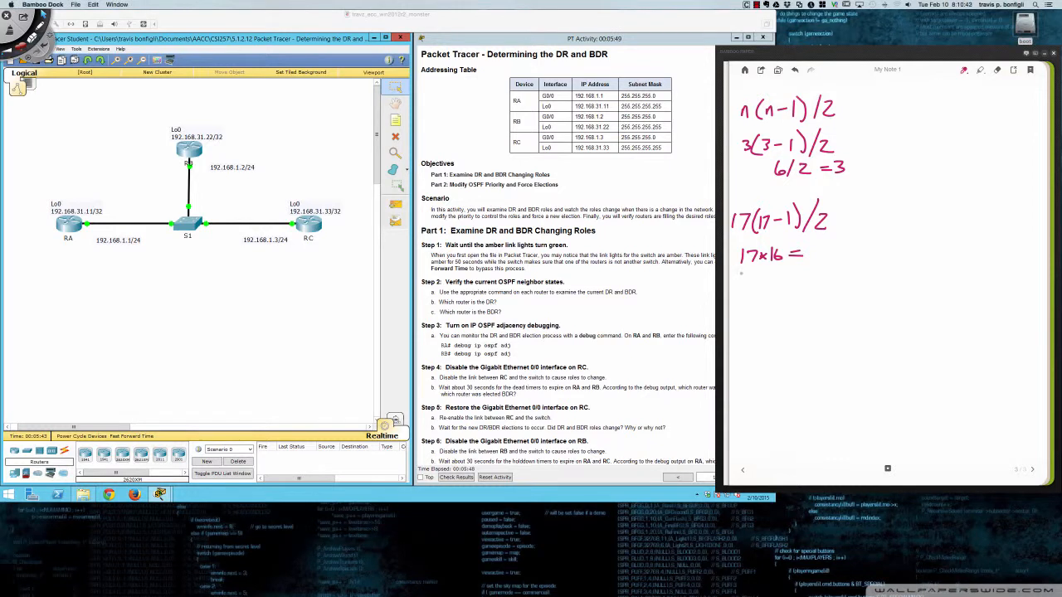
{"action": "left_click_drag", "start_coordinate": [741, 272], "coordinate": [741, 284]}
{"action": "mouse_move", "coordinate": [746, 273]}
{"action": "left_mouse_down"}
{"action": "mouse_move", "coordinate": [756, 274]}
{"action": "mouse_move", "coordinate": [750, 287]}
{"action": "left_mouse_up"}
{"action": "mouse_move", "coordinate": [738, 289]}
{"action": "left_mouse_down"}
{"action": "mouse_move", "coordinate": [738, 300]}
{"action": "mouse_move", "coordinate": [779, 306]}
{"action": "mouse_move", "coordinate": [785, 326]}
{"action": "mouse_move", "coordinate": [738, 329]}
{"action": "left_mouse_up"}
{"action": "mouse_move", "coordinate": [750, 319]}
{"action": "left_mouse_down"}
{"action": "mouse_move", "coordinate": [755, 343]}
{"action": "mouse_move", "coordinate": [742, 352]}
{"action": "mouse_move", "coordinate": [785, 359]}
{"action": "mouse_move", "coordinate": [738, 380]}
{"action": "mouse_move", "coordinate": [757, 382]}
{"action": "left_mouse_up"}
{"action": "left_click_drag", "start_coordinate": [767, 368], "coordinate": [777, 382]}
{"action": "mouse_move", "coordinate": [790, 366]}
{"action": "left_mouse_down"}
{"action": "mouse_move", "coordinate": [803, 380]}
{"action": "mouse_move", "coordinate": [772, 404]}
{"action": "left_mouse_up"}
{"action": "left_click_drag", "start_coordinate": [779, 390], "coordinate": [790, 404]}
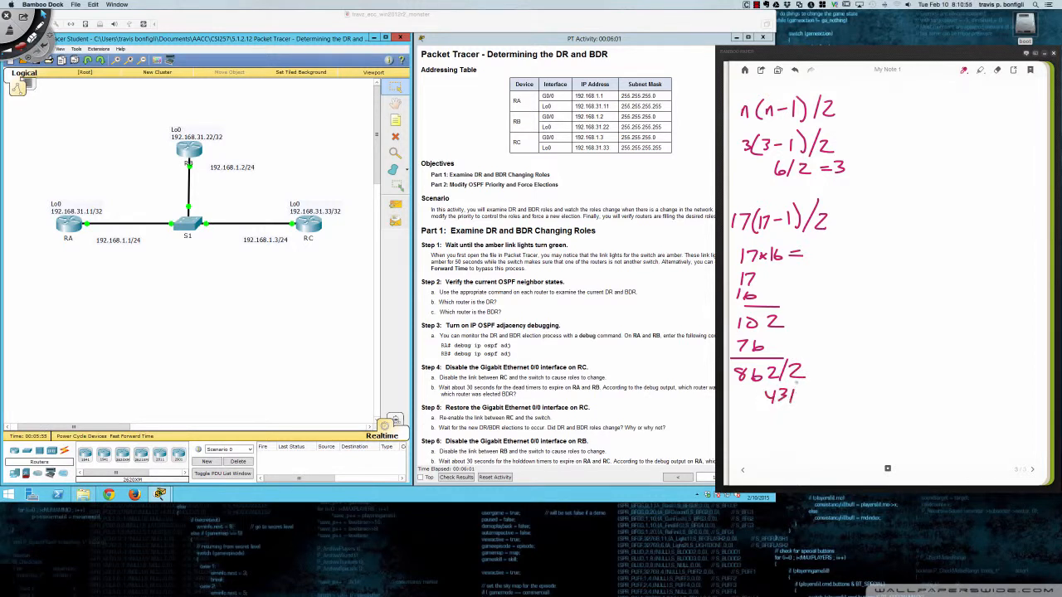
Complete the 17×16 line with the division by 2 and the result 431, underlined and circled.
{"action": "left_click_drag", "start_coordinate": [811, 245], "coordinate": [819, 254]}
{"action": "mouse_move", "coordinate": [816, 247]}
{"action": "left_mouse_down"}
{"action": "mouse_move", "coordinate": [817, 262]}
{"action": "mouse_move", "coordinate": [838, 260]}
{"action": "mouse_move", "coordinate": [838, 232]}
{"action": "mouse_move", "coordinate": [836, 266]}
{"action": "left_mouse_up"}
{"action": "mouse_move", "coordinate": [815, 268]}
{"action": "left_mouse_down"}
{"action": "mouse_move", "coordinate": [843, 269]}
{"action": "mouse_move", "coordinate": [792, 258]}
{"action": "mouse_move", "coordinate": [773, 272]}
{"action": "mouse_move", "coordinate": [808, 257]}
{"action": "left_mouse_up"}
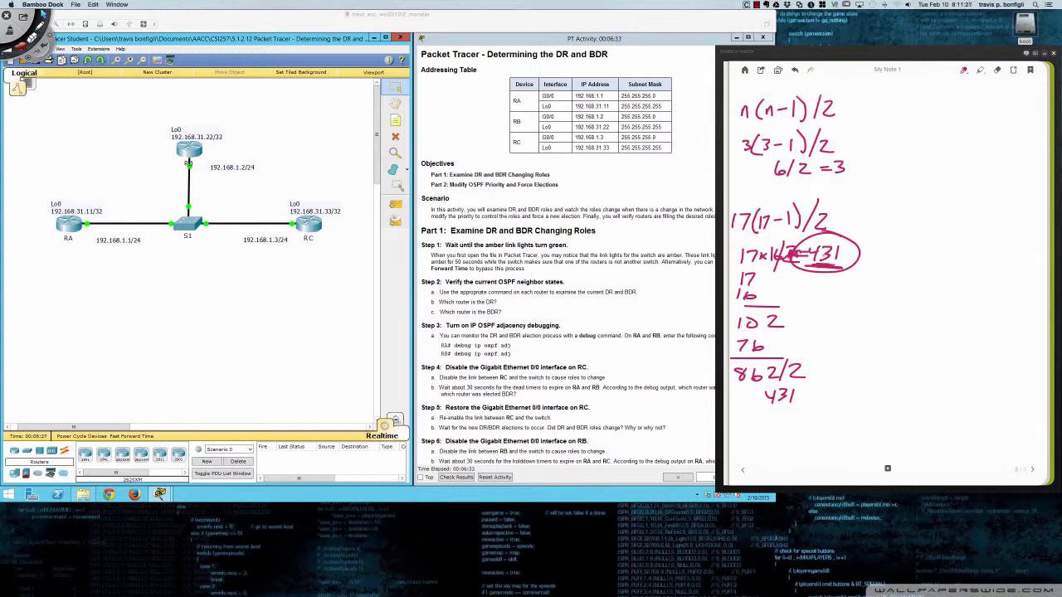
Go to a blank note page and write DR (pseudo-node), with DR circled and underlined.
{"action": "left_click", "coordinate": [1031, 470]}
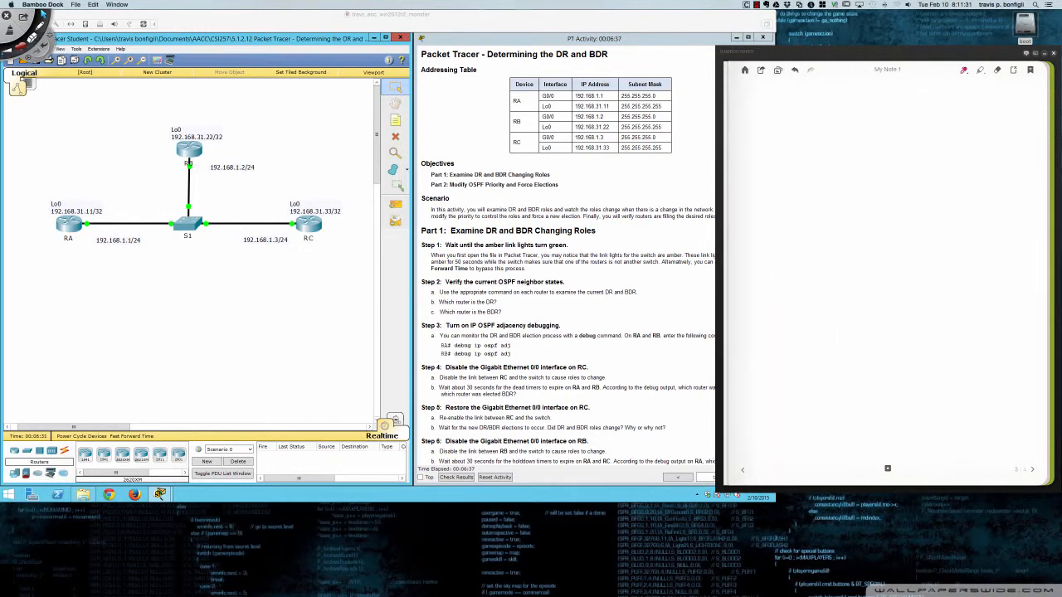
{"action": "mouse_move", "coordinate": [809, 134]}
{"action": "left_mouse_down"}
{"action": "mouse_move", "coordinate": [790, 138]}
{"action": "mouse_move", "coordinate": [806, 134]}
{"action": "mouse_move", "coordinate": [803, 157]}
{"action": "mouse_move", "coordinate": [813, 146]}
{"action": "mouse_move", "coordinate": [853, 161]}
{"action": "mouse_move", "coordinate": [903, 138]}
{"action": "mouse_move", "coordinate": [905, 155]}
{"action": "left_mouse_up"}
{"action": "mouse_move", "coordinate": [911, 148]}
{"action": "left_mouse_down"}
{"action": "mouse_move", "coordinate": [945, 154]}
{"action": "mouse_move", "coordinate": [954, 134]}
{"action": "mouse_move", "coordinate": [954, 156]}
{"action": "mouse_move", "coordinate": [968, 163]}
{"action": "left_mouse_up"}
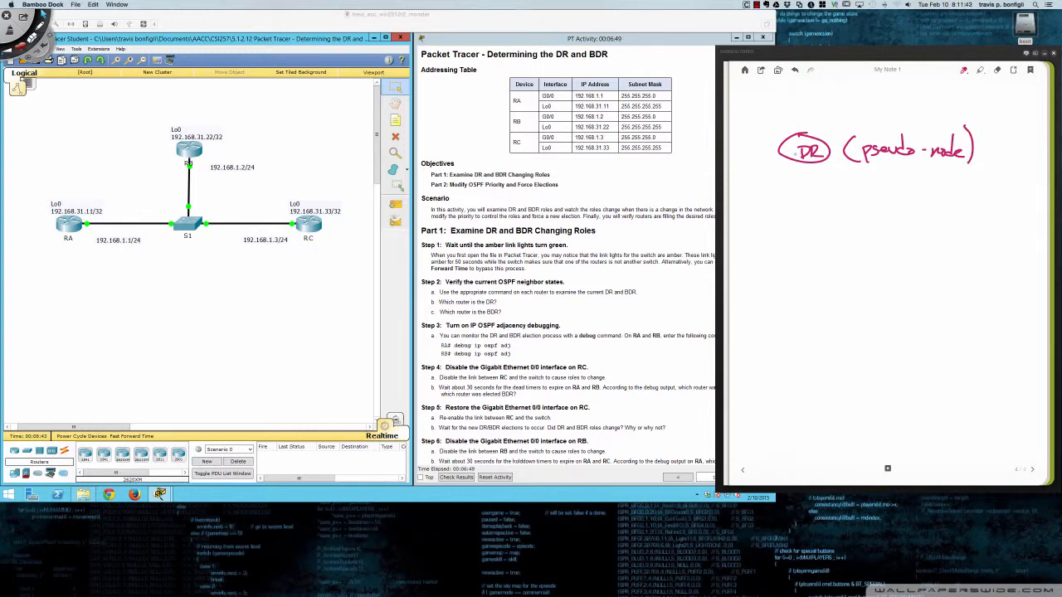
{"action": "left_click_drag", "start_coordinate": [805, 160], "coordinate": [823, 157]}
Draw circled routers R2 and R3 below DR with arrows pointing up to it, and an underlined LSAs label between them.
{"action": "mouse_move", "coordinate": [757, 221]}
{"action": "left_mouse_down"}
{"action": "mouse_move", "coordinate": [802, 170]}
{"action": "mouse_move", "coordinate": [802, 184]}
{"action": "left_mouse_up"}
{"action": "left_click_drag", "start_coordinate": [793, 176], "coordinate": [801, 171]}
{"action": "mouse_move", "coordinate": [849, 214]}
{"action": "left_mouse_down"}
{"action": "mouse_move", "coordinate": [823, 171]}
{"action": "mouse_move", "coordinate": [816, 179]}
{"action": "mouse_move", "coordinate": [832, 179]}
{"action": "left_mouse_up"}
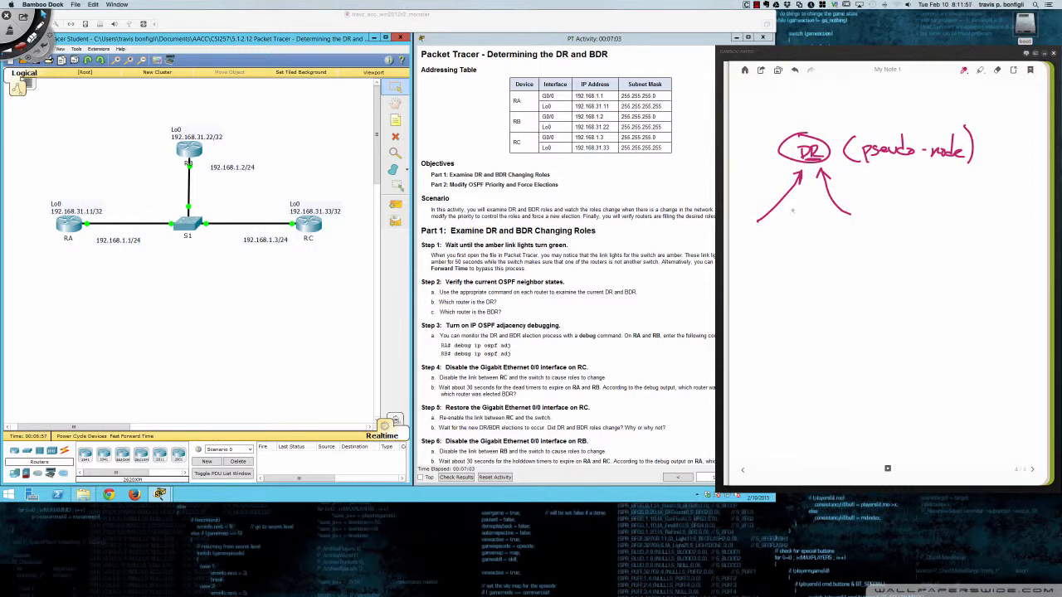
{"action": "mouse_move", "coordinate": [790, 205]}
{"action": "left_mouse_down"}
{"action": "mouse_move", "coordinate": [847, 231]}
{"action": "mouse_move", "coordinate": [864, 214]}
{"action": "mouse_move", "coordinate": [873, 231]}
{"action": "left_mouse_up"}
{"action": "mouse_move", "coordinate": [755, 219]}
{"action": "left_mouse_down"}
{"action": "mouse_move", "coordinate": [766, 224]}
{"action": "mouse_move", "coordinate": [740, 234]}
{"action": "mouse_move", "coordinate": [762, 241]}
{"action": "left_mouse_up"}
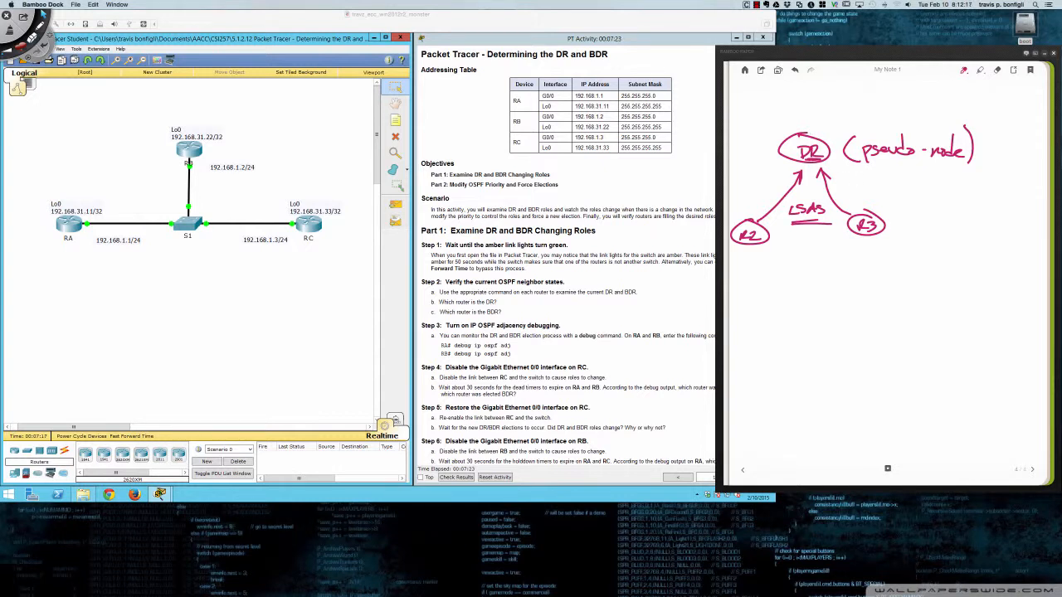
Add a circled BDR label beneath pseudo-node and underline DR again.
{"action": "mouse_move", "coordinate": [863, 168]}
{"action": "left_mouse_down"}
{"action": "mouse_move", "coordinate": [887, 171]}
{"action": "mouse_move", "coordinate": [867, 162]}
{"action": "mouse_move", "coordinate": [870, 178]}
{"action": "left_mouse_up"}
{"action": "left_click_drag", "start_coordinate": [870, 170], "coordinate": [878, 178]}
{"action": "left_click_drag", "start_coordinate": [798, 163], "coordinate": [823, 162]}
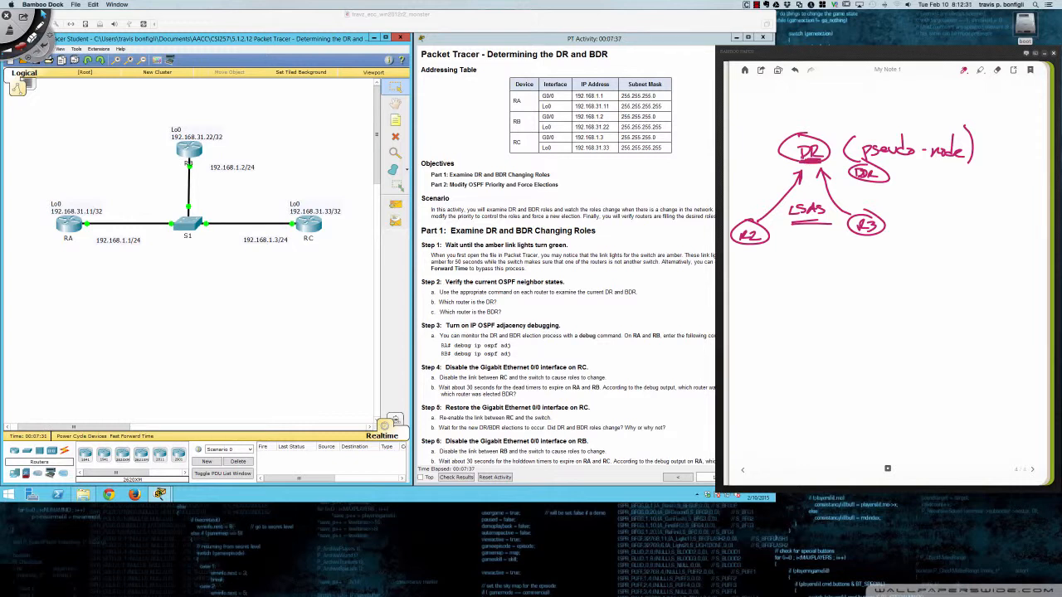
Draw return arrows from DR down to R2 and R3.
{"action": "mouse_move", "coordinate": [796, 157]}
{"action": "left_mouse_down"}
{"action": "mouse_move", "coordinate": [761, 176]}
{"action": "mouse_move", "coordinate": [750, 201]}
{"action": "mouse_move", "coordinate": [765, 196]}
{"action": "left_mouse_up"}
{"action": "right_click", "coordinate": [826, 162]}
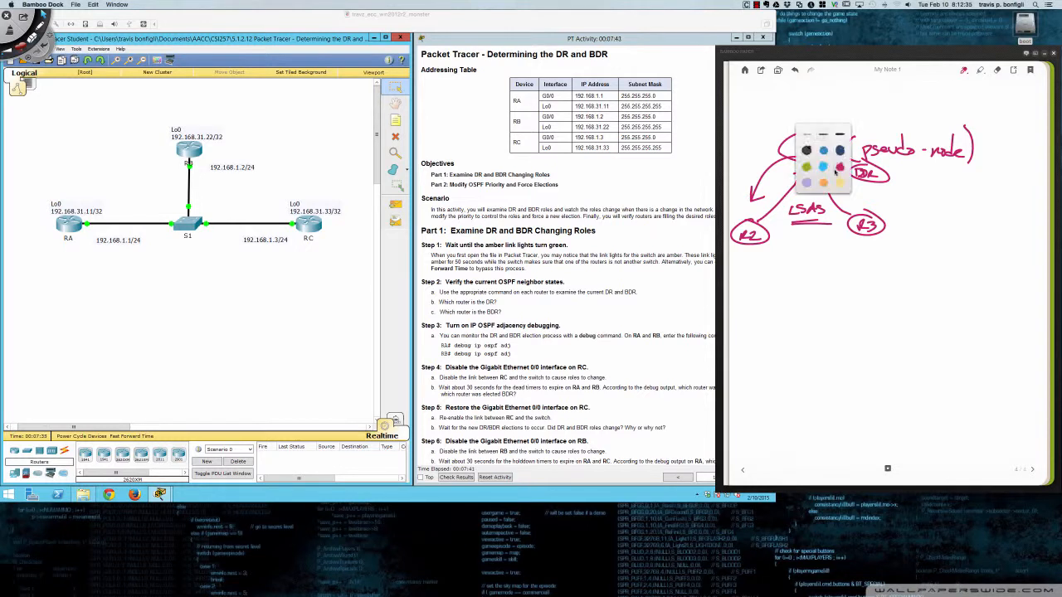
{"action": "left_click", "coordinate": [841, 179]}
{"action": "mouse_move", "coordinate": [825, 161]}
{"action": "left_mouse_down"}
{"action": "mouse_move", "coordinate": [864, 204]}
{"action": "mouse_move", "coordinate": [875, 196]}
{"action": "left_mouse_up"}
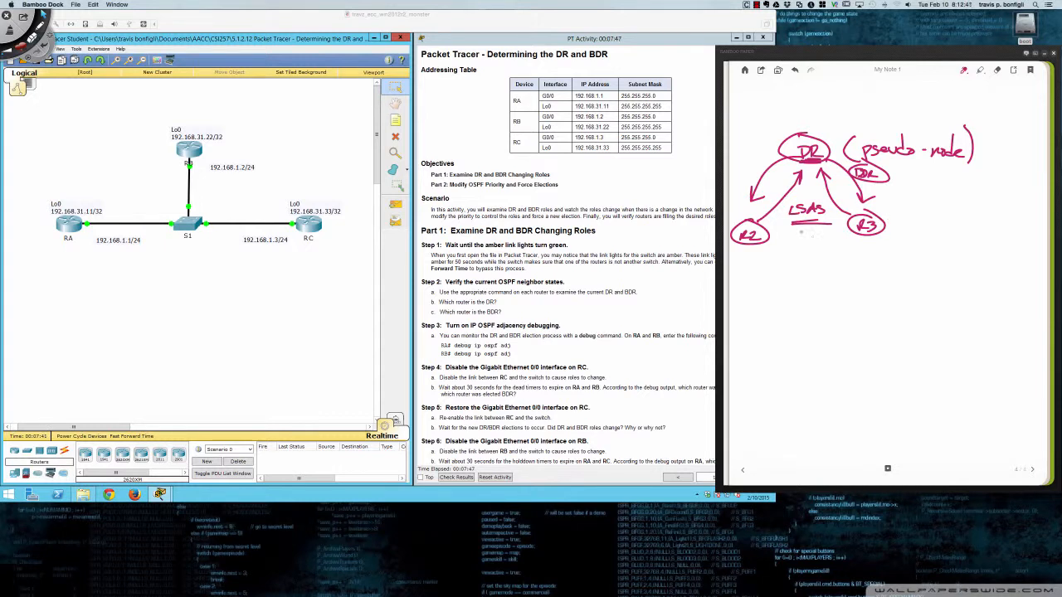
Draw a double-headed arrow between R2 and R3 with the underlined label NO ADJ, and retrace the arrow from R3 to DR.
{"action": "left_click_drag", "start_coordinate": [786, 236], "coordinate": [835, 235]}
{"action": "mouse_move", "coordinate": [790, 226]}
{"action": "left_mouse_down"}
{"action": "mouse_move", "coordinate": [779, 233]}
{"action": "mouse_move", "coordinate": [794, 250]}
{"action": "mouse_move", "coordinate": [849, 252]}
{"action": "left_mouse_up"}
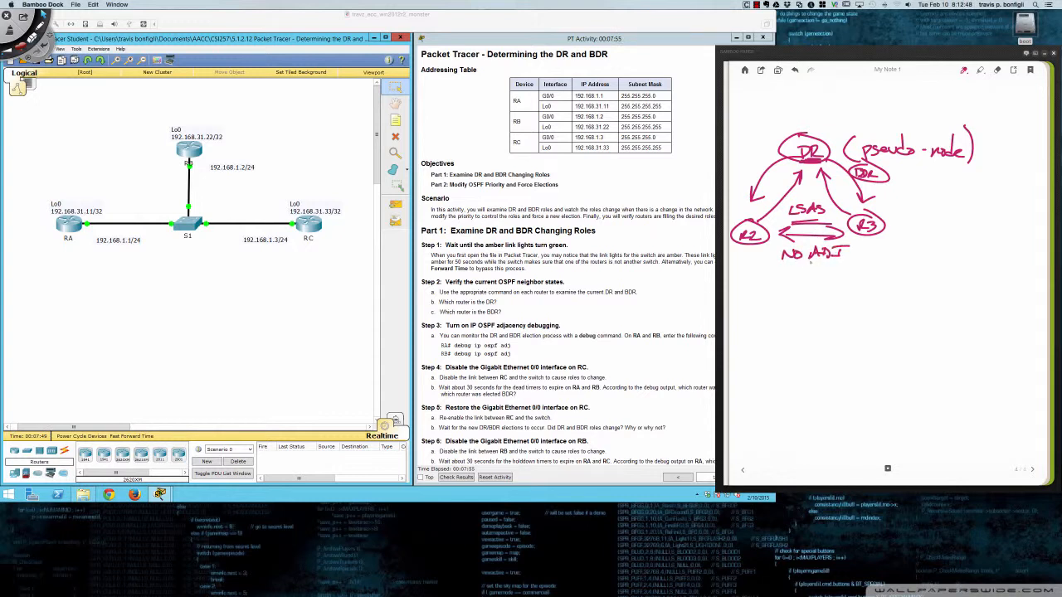
{"action": "mouse_move", "coordinate": [783, 263]}
{"action": "left_mouse_down"}
{"action": "mouse_move", "coordinate": [853, 262]}
{"action": "mouse_move", "coordinate": [841, 267]}
{"action": "left_mouse_up"}
{"action": "left_click_drag", "start_coordinate": [817, 171], "coordinate": [828, 200]}
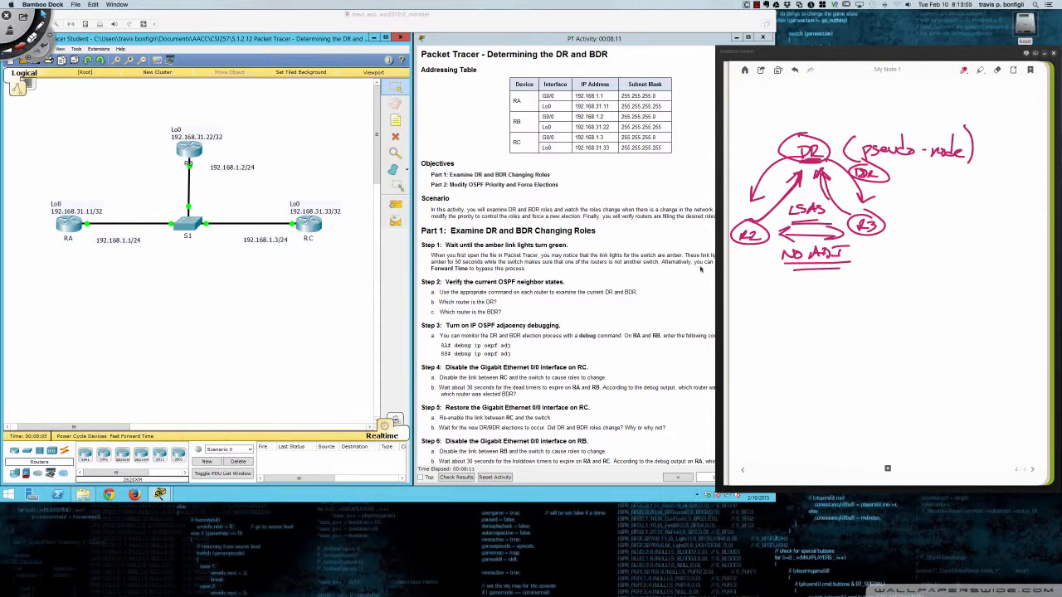
Switch to Packet Tracer, show the Part 1 instructions, and open router RA's command line in a widened window below the topology.
{"action": "left_click", "coordinate": [619, 246]}
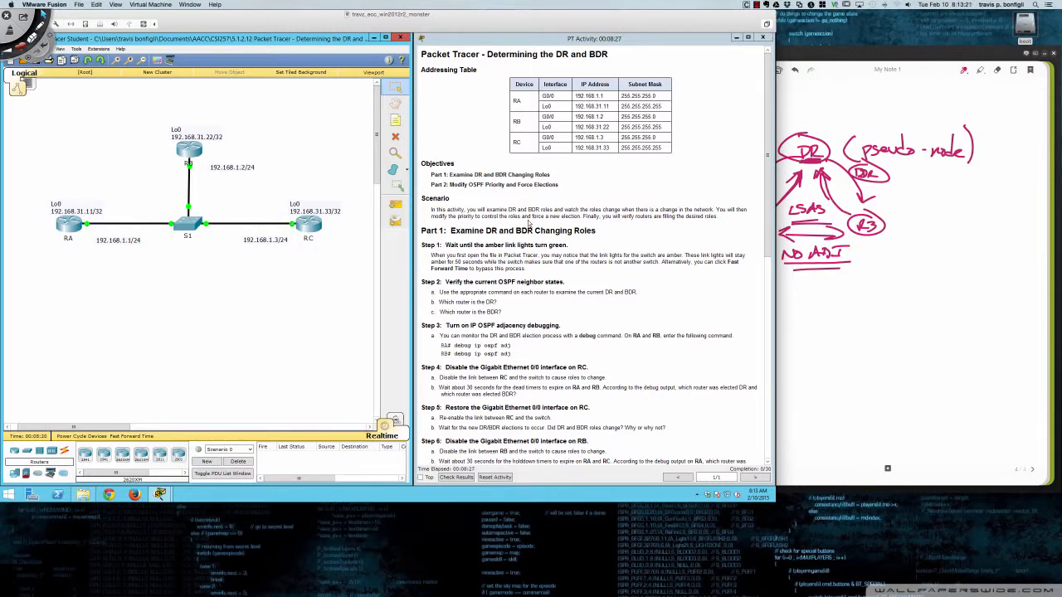
{"action": "scroll", "coordinate": [527, 222], "scroll_direction": "down", "scroll_amount": 3}
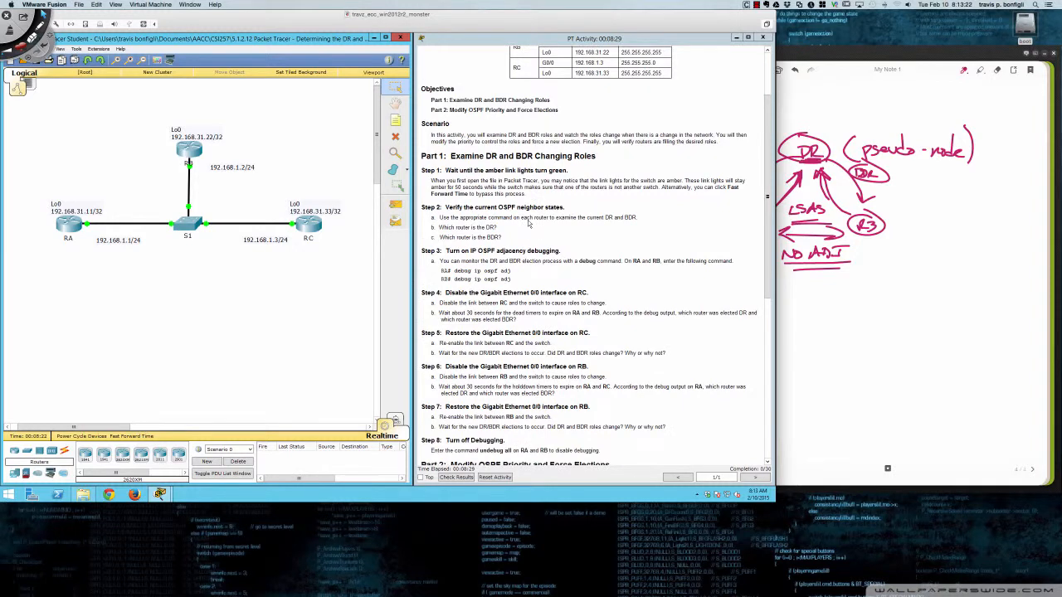
{"action": "scroll", "coordinate": [527, 223], "scroll_direction": "down", "scroll_amount": 2}
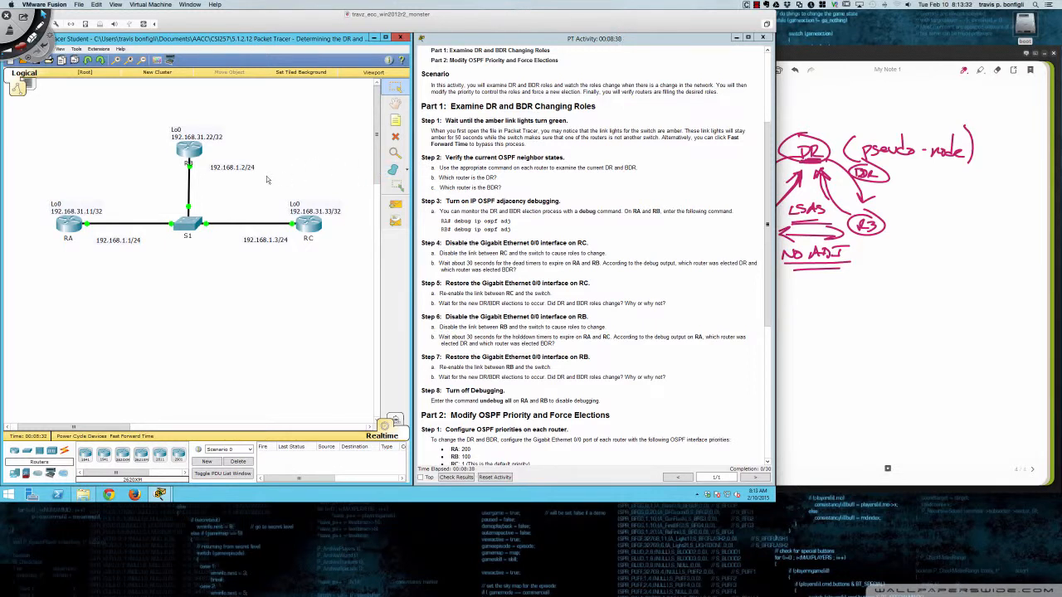
{"action": "left_click", "coordinate": [66, 234]}
{"action": "left_click_drag", "start_coordinate": [371, 171], "coordinate": [117, 255]}
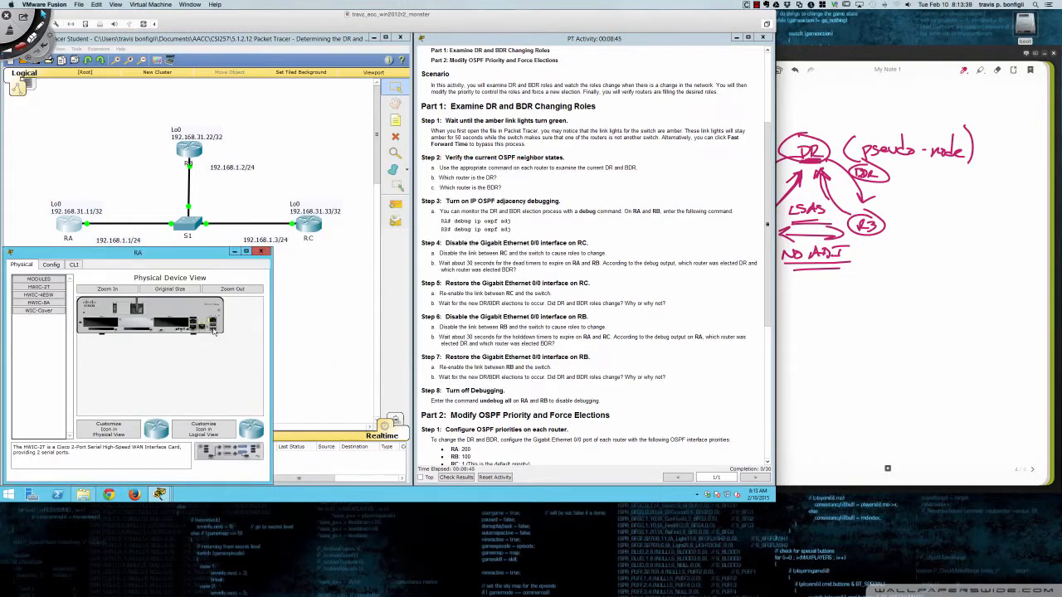
{"action": "left_click_drag", "start_coordinate": [272, 343], "coordinate": [412, 342]}
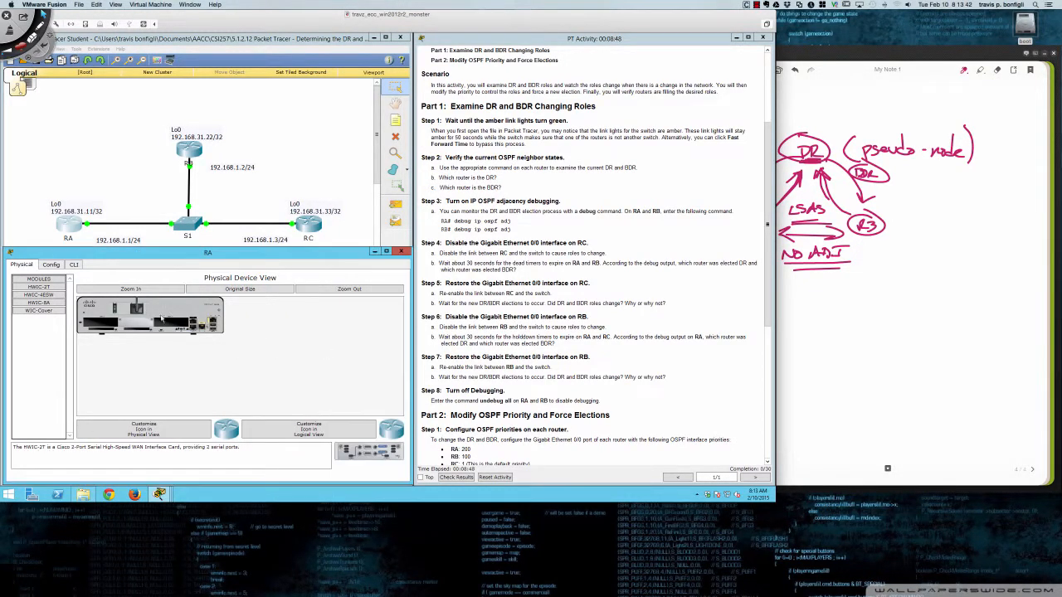
{"action": "left_click", "coordinate": [73, 264]}
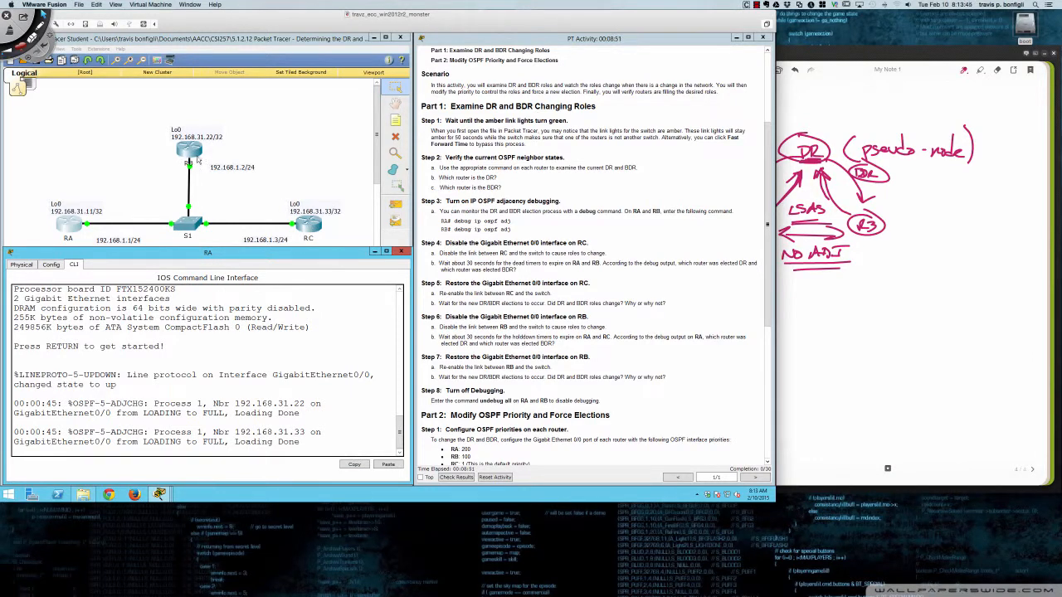
Open router RB's command line in a widened window placed below the topology.
{"action": "left_click", "coordinate": [189, 156]}
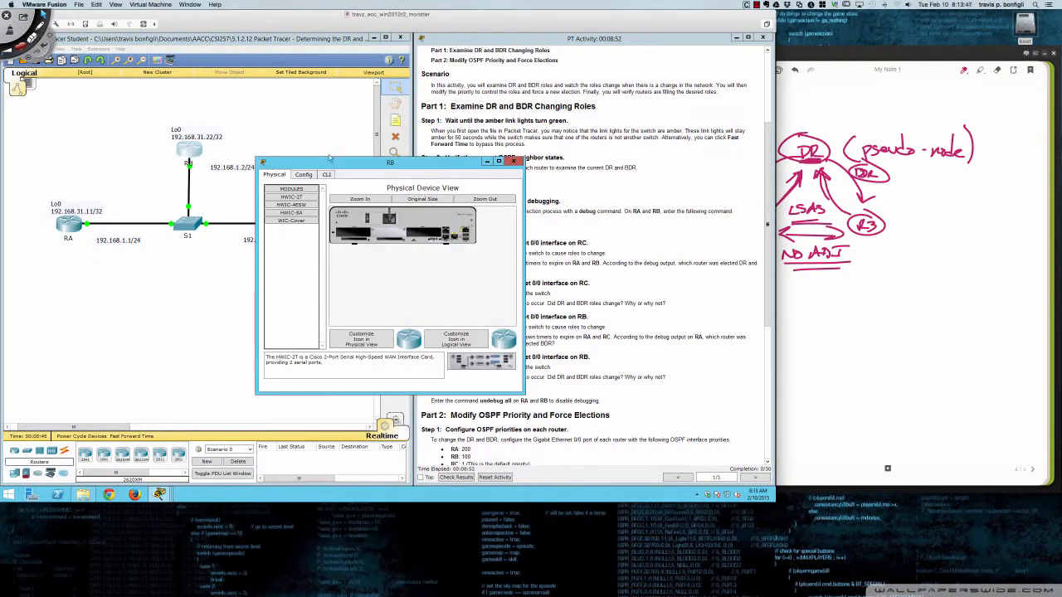
{"action": "left_click_drag", "start_coordinate": [324, 165], "coordinate": [75, 255]}
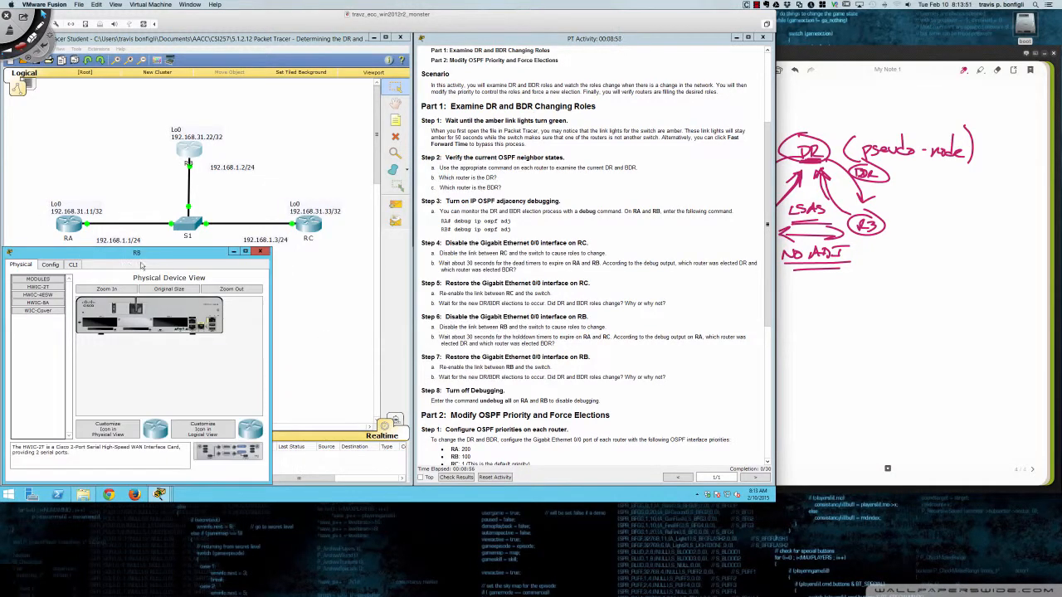
{"action": "left_click_drag", "start_coordinate": [270, 322], "coordinate": [418, 319]}
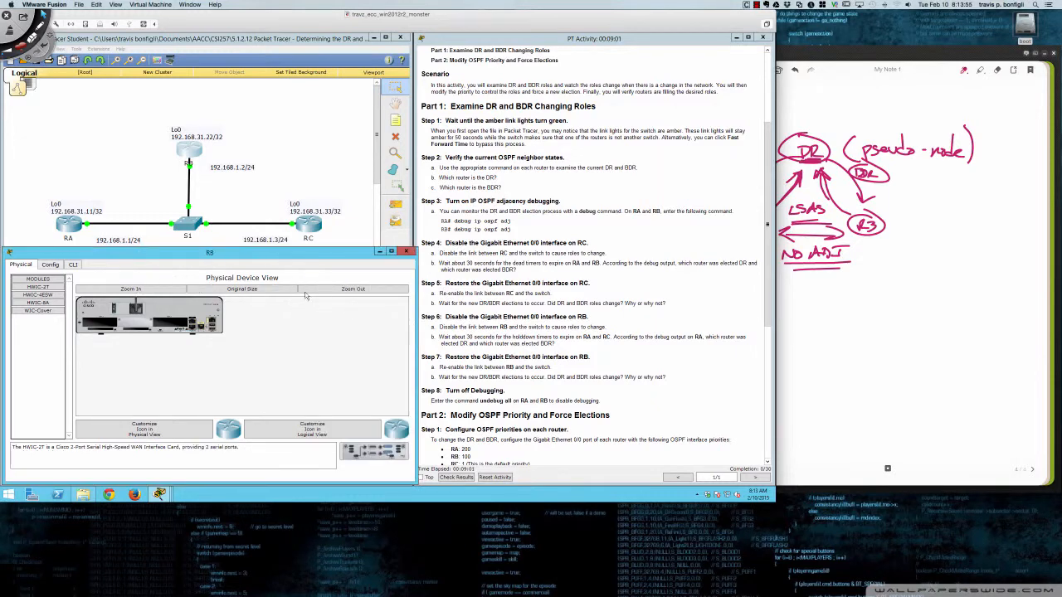
{"action": "left_click", "coordinate": [73, 264]}
Open router RC's command line in a widened window placed below the topology.
{"action": "left_click", "coordinate": [307, 224]}
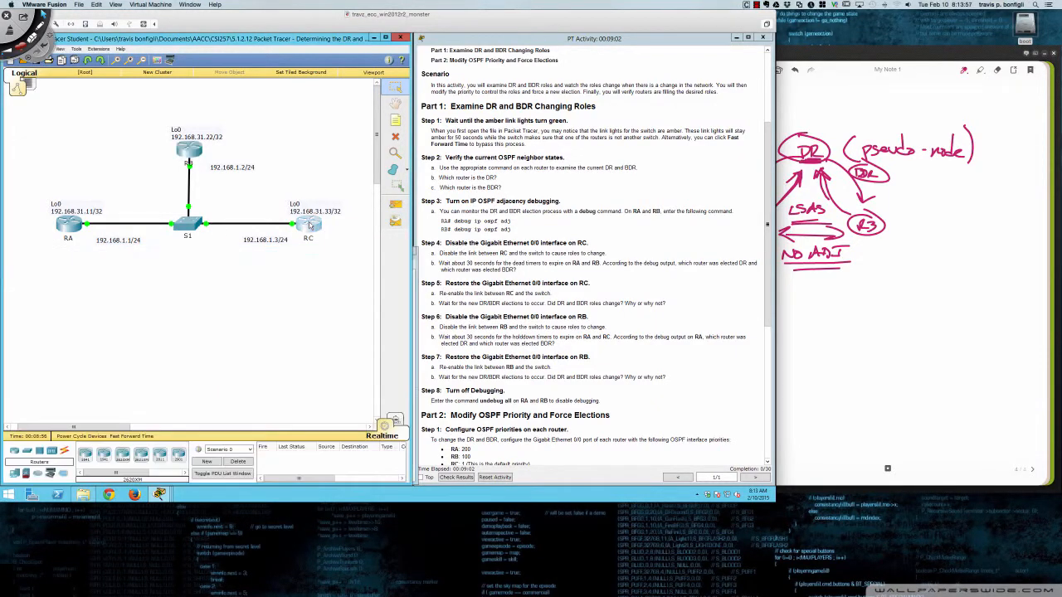
{"action": "left_click_drag", "start_coordinate": [325, 175], "coordinate": [90, 259]}
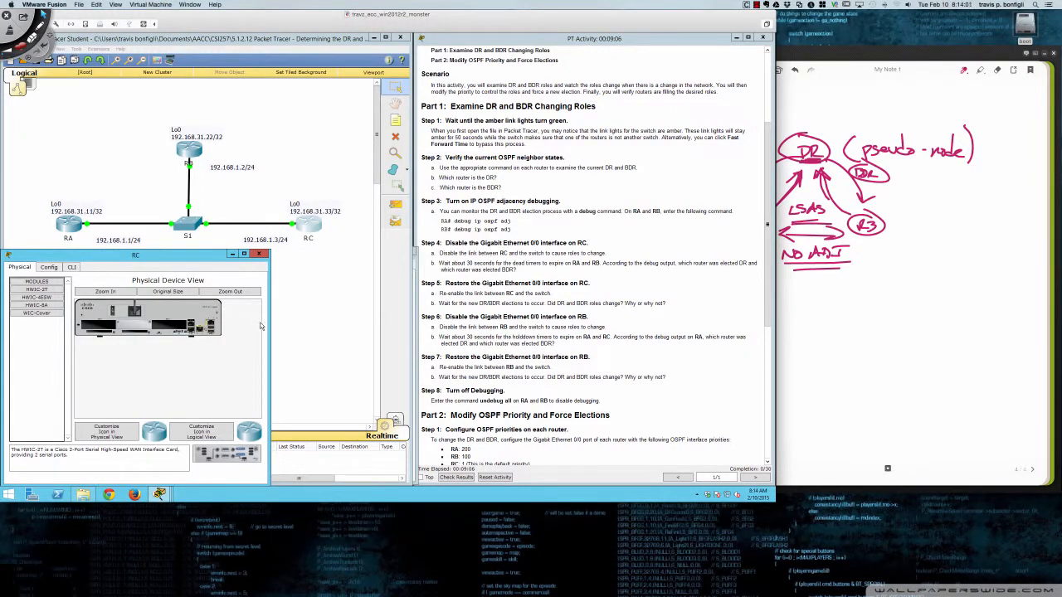
{"action": "left_click_drag", "start_coordinate": [269, 322], "coordinate": [416, 325]}
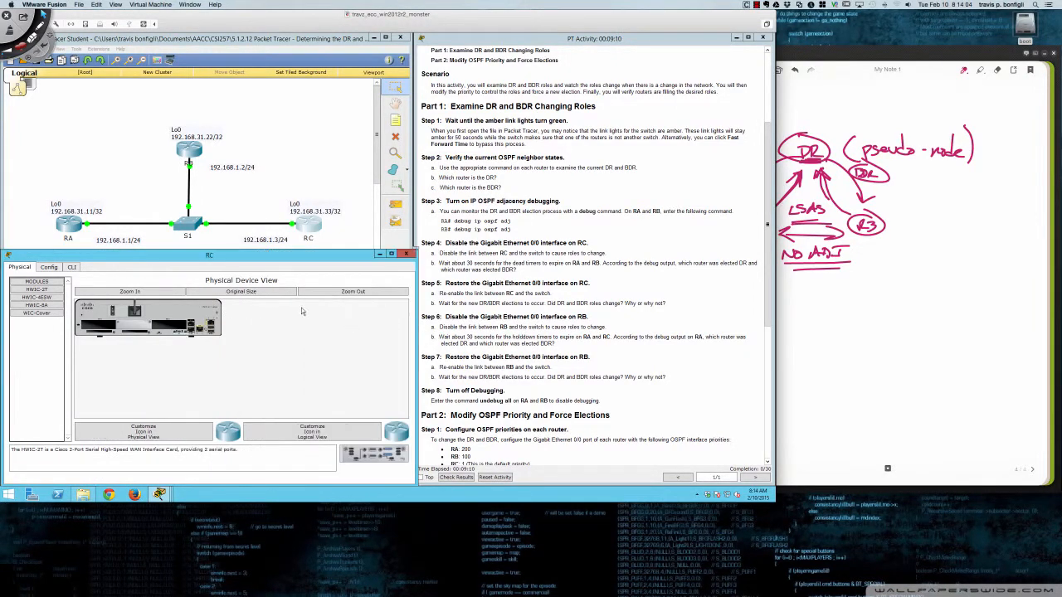
{"action": "left_click", "coordinate": [71, 267]}
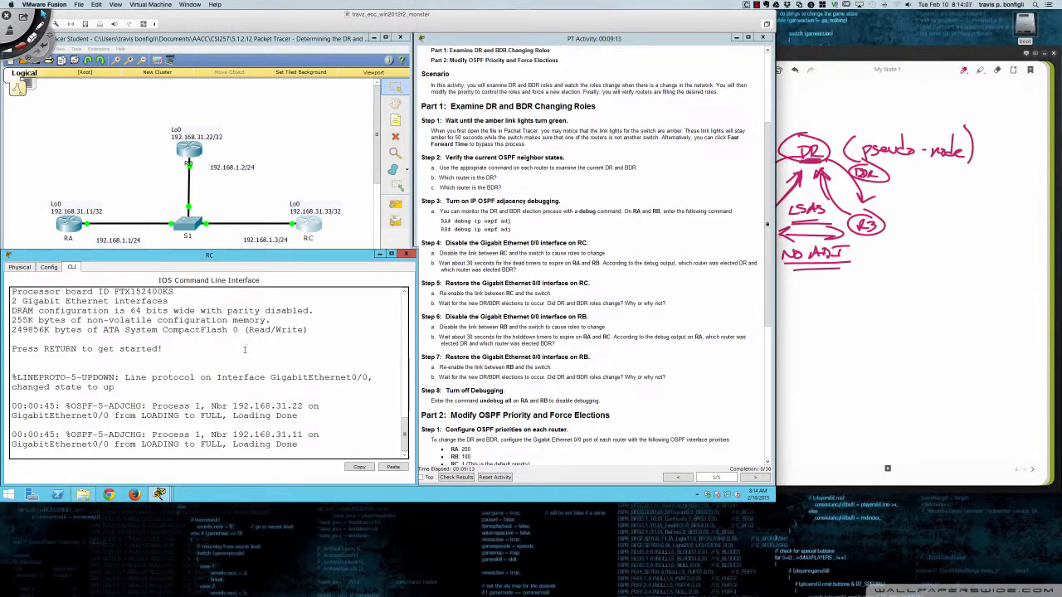
Return to router RA's command line, start the console session and enter privileged EXEC mode with en.
{"action": "left_click", "coordinate": [73, 225]}
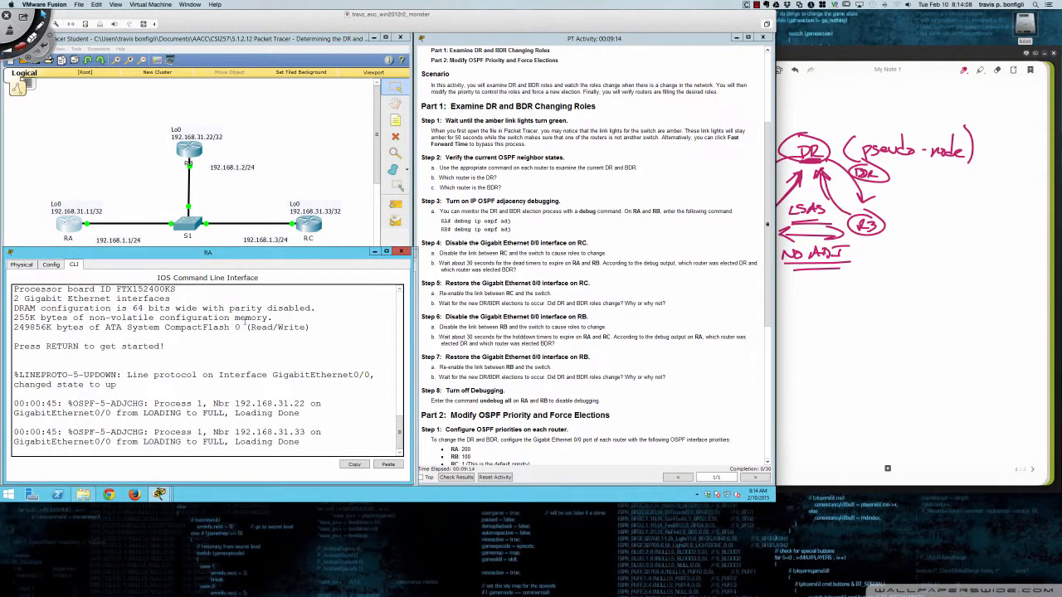
{"action": "key", "text": "Return"}
{"action": "key", "text": "Return"}
{"action": "key", "text": "Return"}
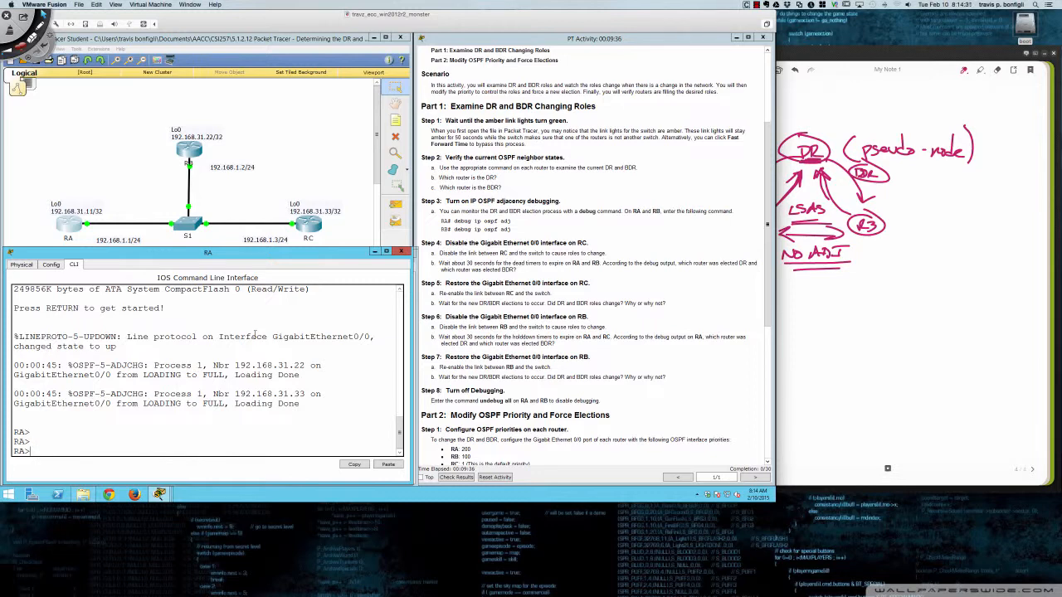
{"action": "type", "text": "en"}
{"action": "key", "text": "Return"}
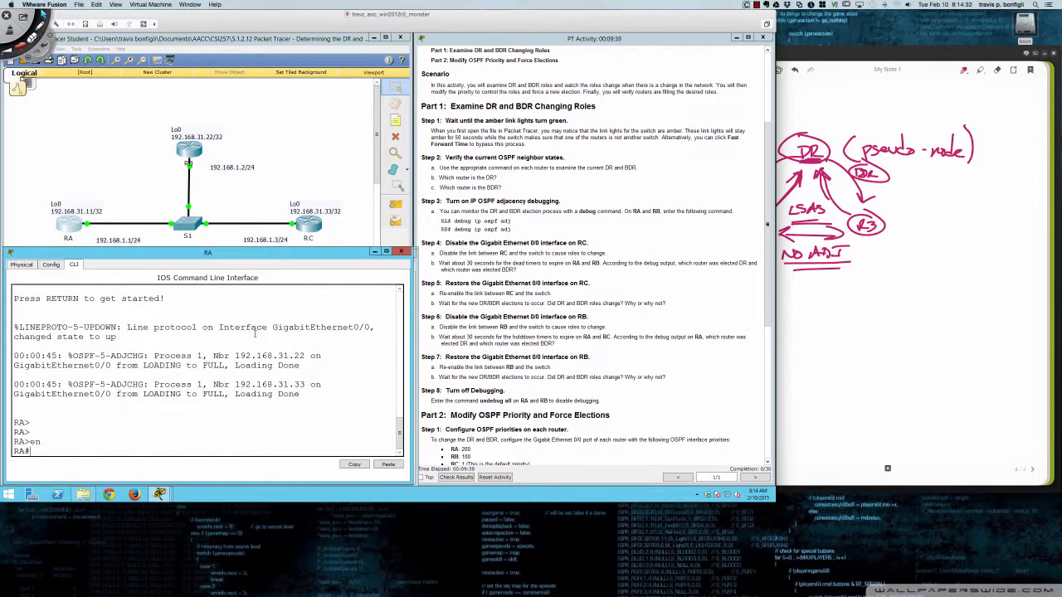
{"action": "key", "text": "Return"}
{"action": "key", "text": "Return"}
{"action": "key", "text": "Return"}
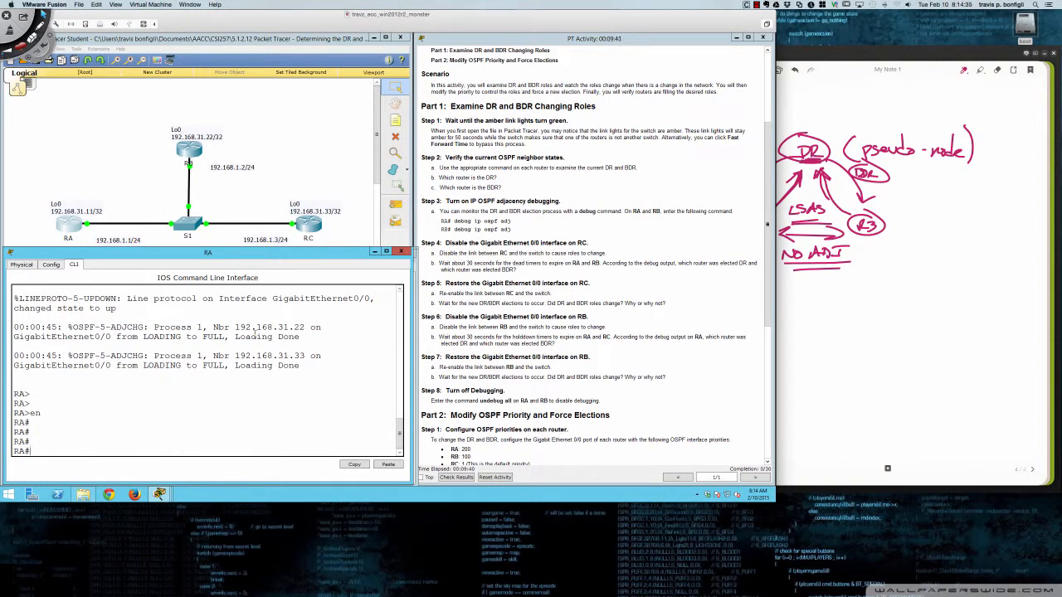
Show router RA's OSPF neighbors with sh ip ospf neigh, widen the window to fit the table, and run the command again.
{"action": "type", "text": "sh ip ospf neigh"}
{"action": "key", "text": "Return"}
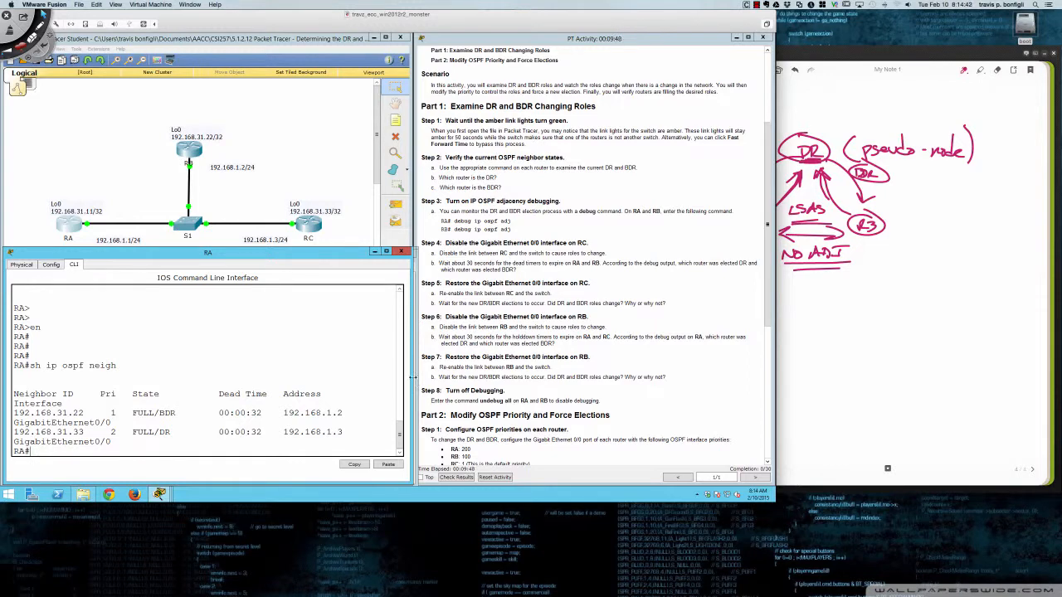
{"action": "left_click_drag", "start_coordinate": [409, 377], "coordinate": [454, 378]}
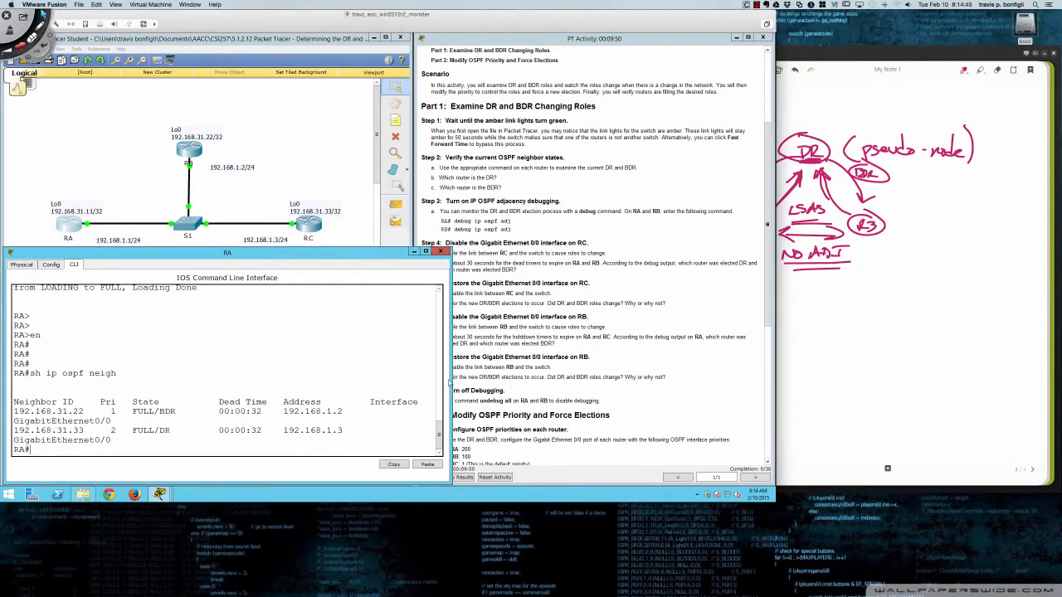
{"action": "key", "text": "Up"}
{"action": "key", "text": "Return"}
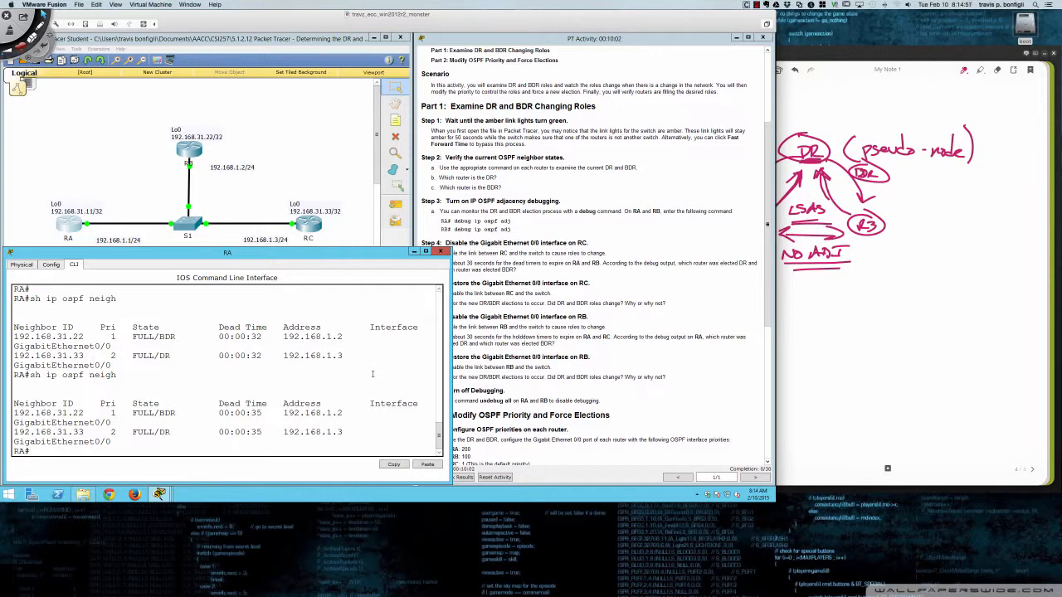
Switch to Deskscribble, mark the neighbor ID, priorities, DR state and dead time in red, write DEFAULT above priority 1, and clear the drawings.
{"action": "key", "text": "super+Tab"}
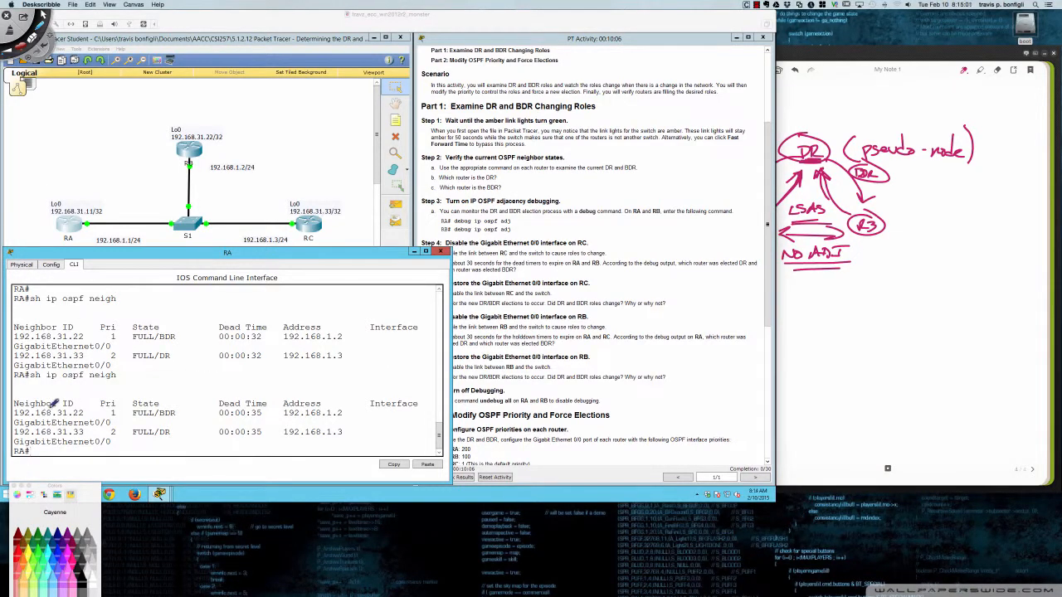
{"action": "mouse_move", "coordinate": [33, 400]}
{"action": "left_mouse_down"}
{"action": "mouse_move", "coordinate": [15, 404]}
{"action": "mouse_move", "coordinate": [27, 416]}
{"action": "mouse_move", "coordinate": [86, 413]}
{"action": "mouse_move", "coordinate": [86, 402]}
{"action": "mouse_move", "coordinate": [52, 397]}
{"action": "left_mouse_up"}
{"action": "mouse_move", "coordinate": [116, 413]}
{"action": "left_mouse_down"}
{"action": "mouse_move", "coordinate": [123, 403]}
{"action": "mouse_move", "coordinate": [108, 402]}
{"action": "mouse_move", "coordinate": [110, 417]}
{"action": "mouse_move", "coordinate": [153, 366]}
{"action": "mouse_move", "coordinate": [164, 363]}
{"action": "mouse_move", "coordinate": [156, 386]}
{"action": "mouse_move", "coordinate": [174, 379]}
{"action": "left_mouse_up"}
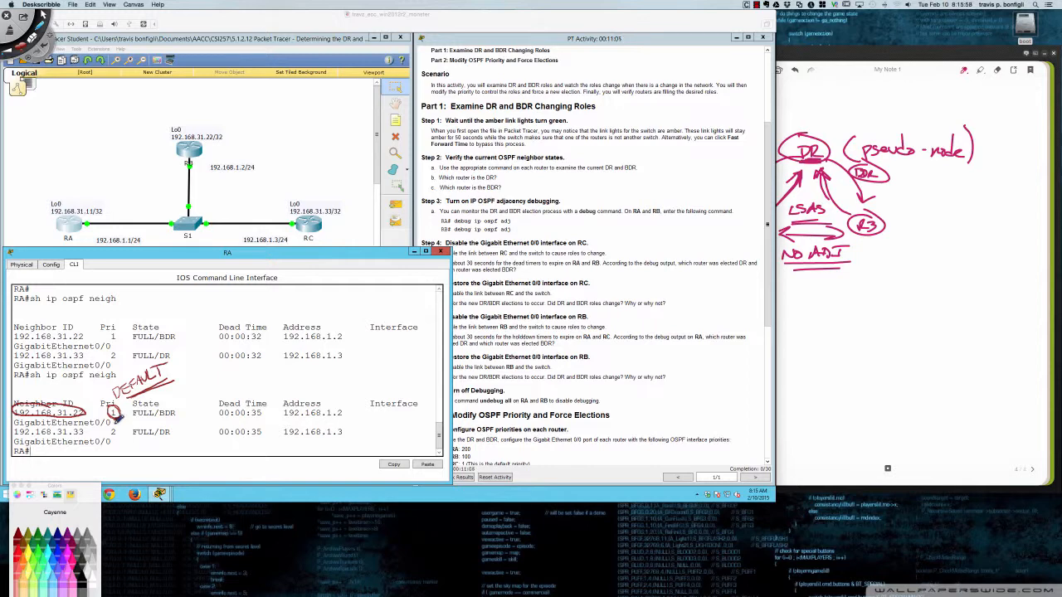
{"action": "mouse_move", "coordinate": [118, 425]}
{"action": "left_mouse_down"}
{"action": "mouse_move", "coordinate": [106, 432]}
{"action": "mouse_move", "coordinate": [116, 440]}
{"action": "mouse_move", "coordinate": [122, 427]}
{"action": "left_mouse_up"}
{"action": "left_click_drag", "start_coordinate": [135, 433], "coordinate": [172, 433]}
{"action": "mouse_move", "coordinate": [132, 426]}
{"action": "left_mouse_down"}
{"action": "mouse_move", "coordinate": [142, 417]}
{"action": "mouse_move", "coordinate": [166, 424]}
{"action": "left_mouse_up"}
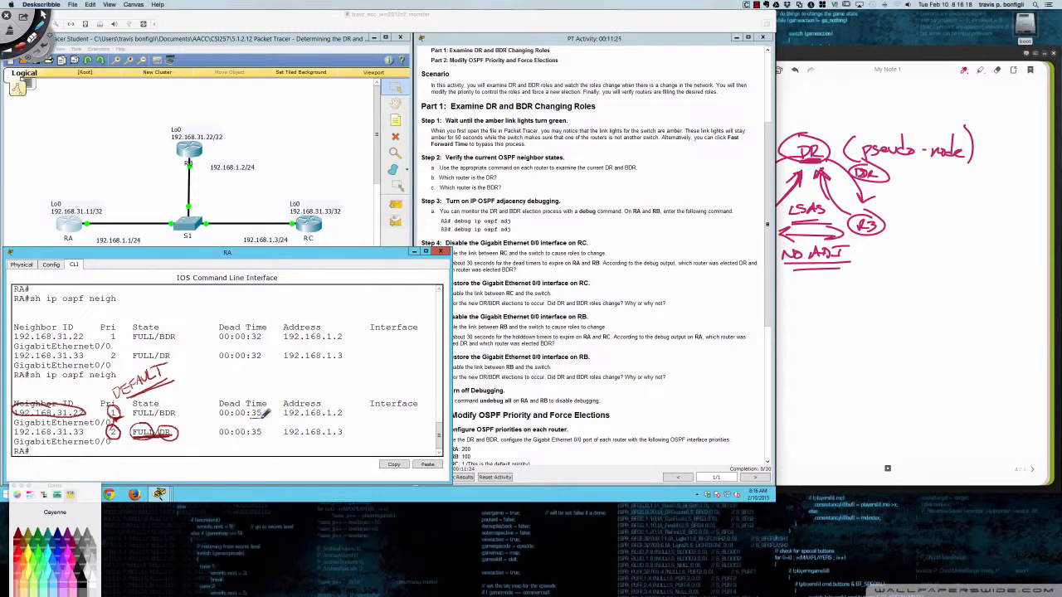
{"action": "mouse_move", "coordinate": [252, 419]}
{"action": "left_mouse_down"}
{"action": "mouse_move", "coordinate": [263, 418]}
{"action": "mouse_move", "coordinate": [263, 437]}
{"action": "left_mouse_up"}
{"action": "key", "text": "BackSpace"}
{"action": "key", "text": "Escape"}
{"action": "left_click", "coordinate": [267, 364]}
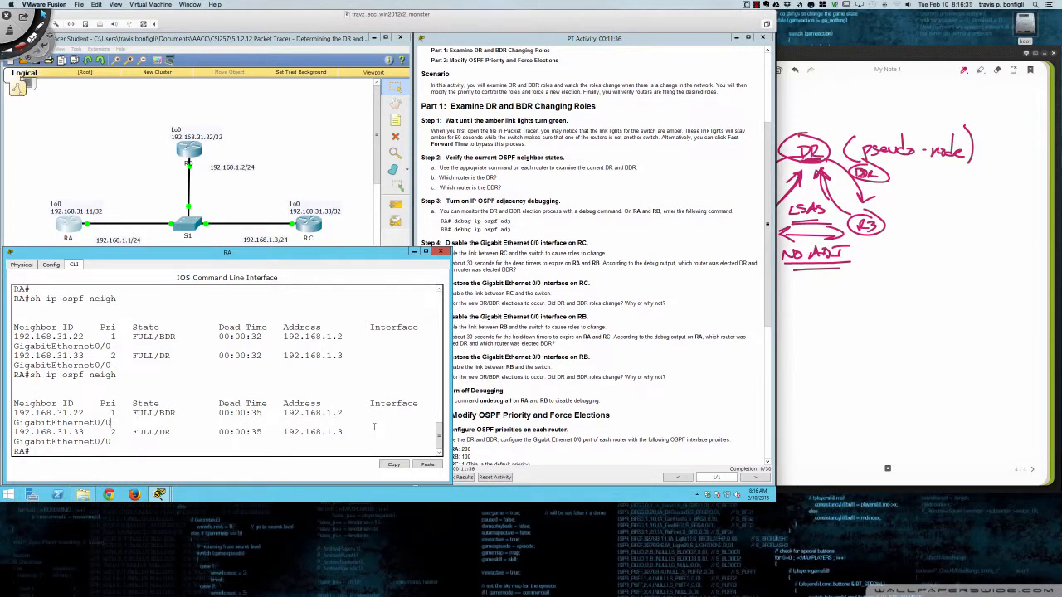
Refresh RA's OSPF neighbor table and display the OSPF details of its Gigabit interface with sh ip ospf int gi0/0.
{"action": "key", "text": "Up"}
{"action": "key", "text": "Return"}
{"action": "type", "text": "sh ip ospf"}
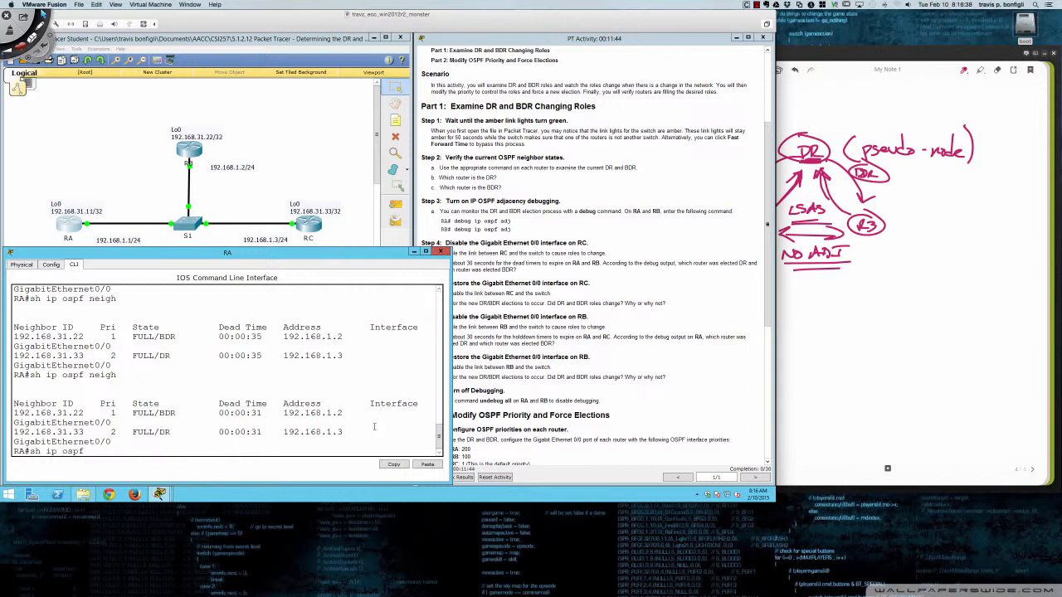
{"action": "type", "text": " int g0/0"}
{"action": "key", "text": "Return"}
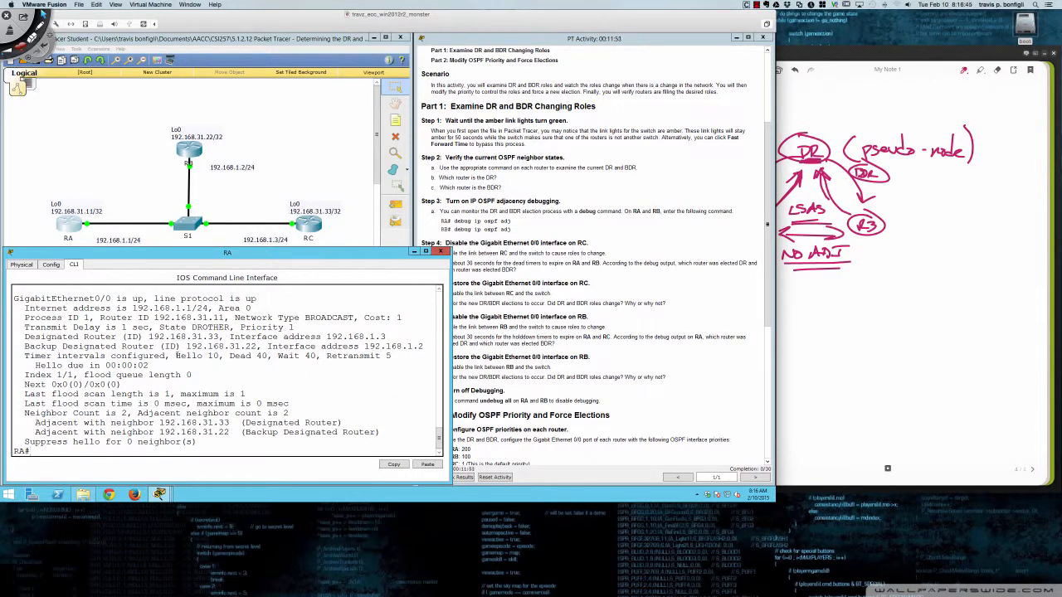
Highlight the configured timer intervals in the OSPF interface output, and single out the dead interval.
{"action": "left_click_drag", "start_coordinate": [175, 355], "coordinate": [395, 355]}
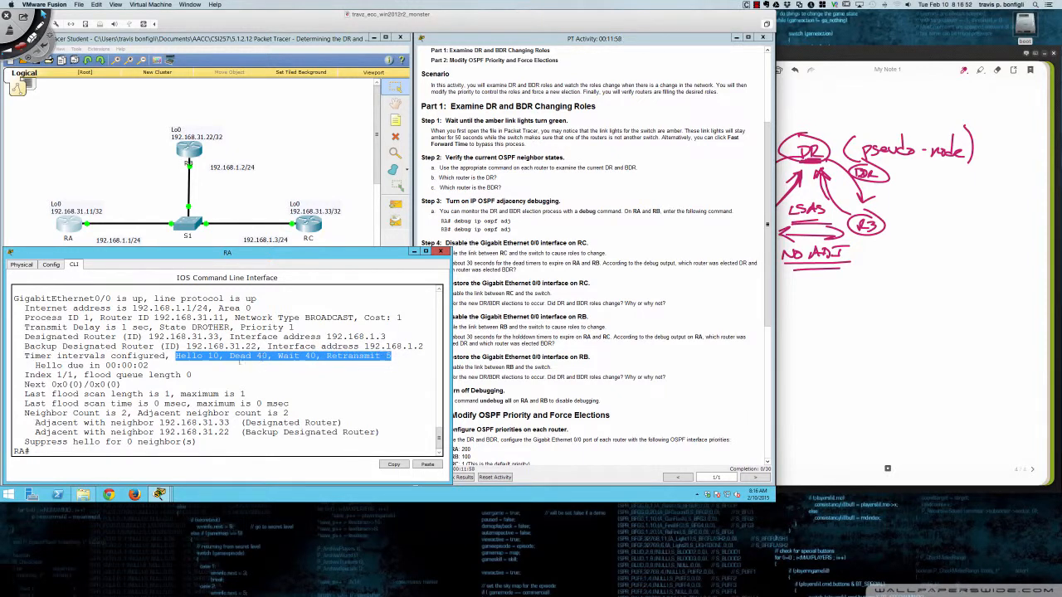
{"action": "left_click_drag", "start_coordinate": [229, 355], "coordinate": [274, 363]}
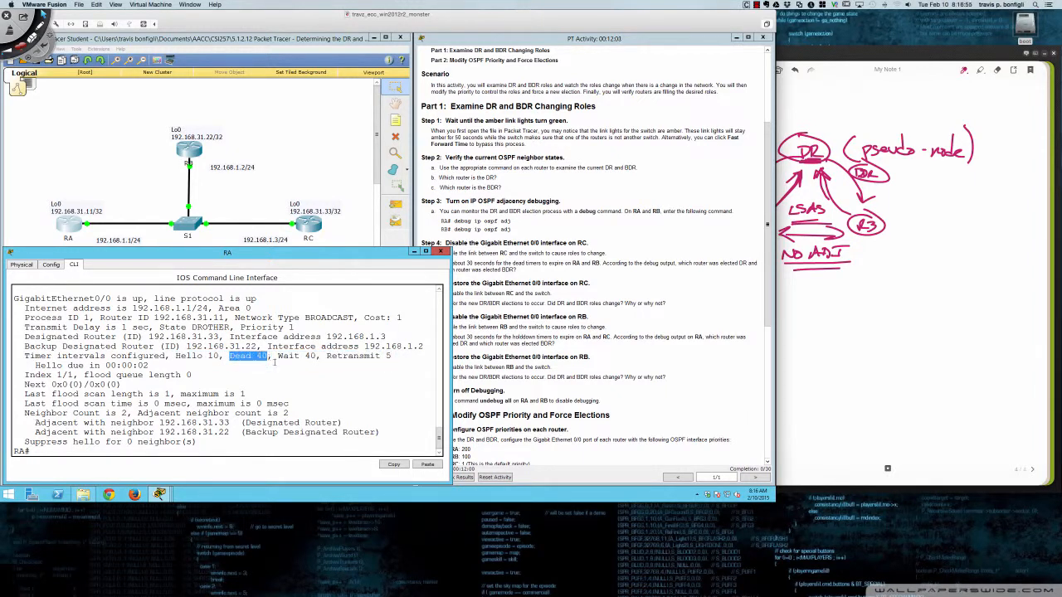
{"action": "left_click", "coordinate": [335, 378]}
Run sh ip ospf neigh on RA repeatedly to watch the neighbors' dead timers count down and reset.
{"action": "key", "text": "Up"}
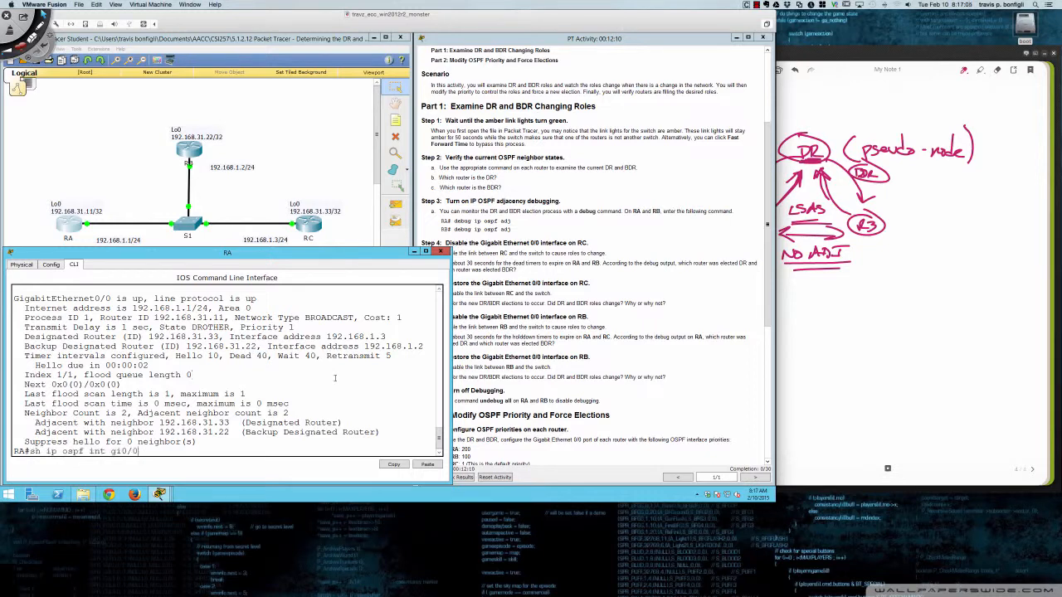
{"action": "key", "text": "BackSpace"}
{"action": "key", "text": "BackSpace"}
{"action": "key", "text": "BackSpace"}
{"action": "key", "text": "BackSpace"}
{"action": "key", "text": "BackSpace"}
{"action": "key", "text": "BackSpace"}
{"action": "key", "text": "BackSpace"}
{"action": "key", "text": "BackSpace"}
{"action": "key", "text": "BackSpace"}
{"action": "type", "text": "neigh"}
{"action": "key", "text": "Return"}
{"action": "key", "text": "Up"}
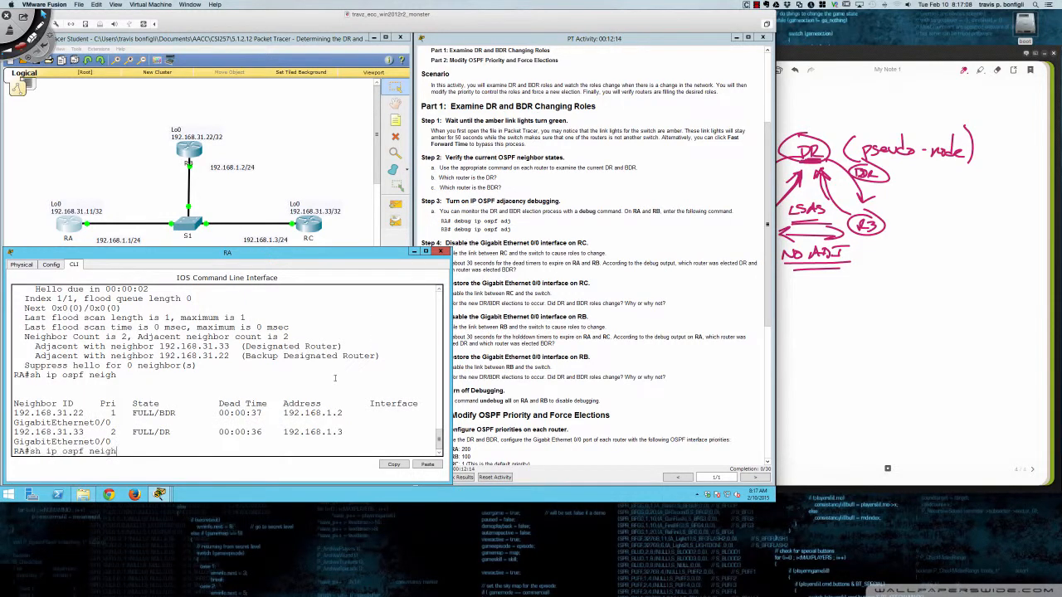
{"action": "key", "text": "Return"}
{"action": "key", "text": "Up"}
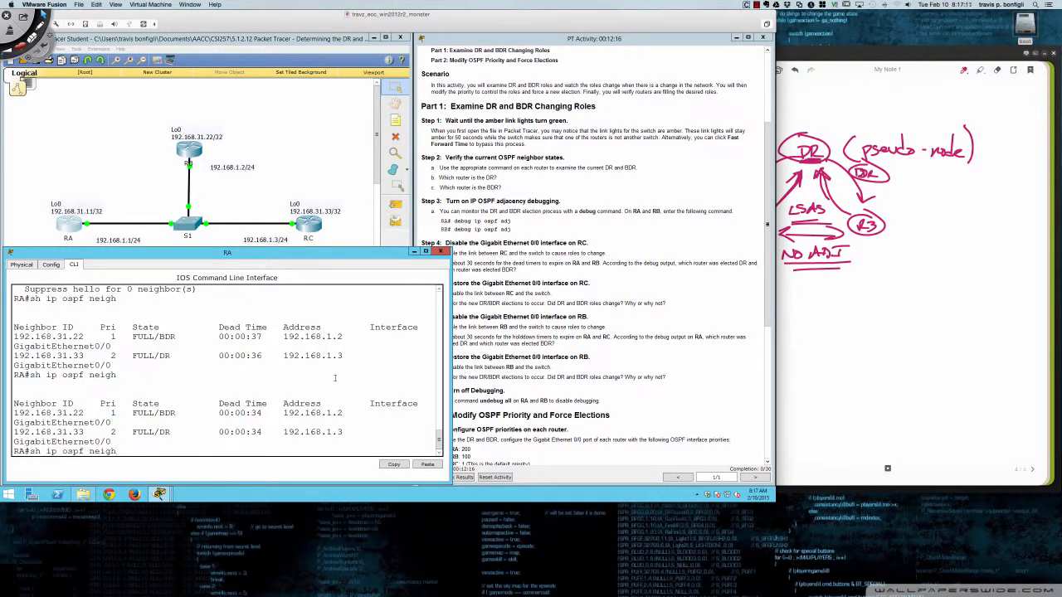
{"action": "key", "text": "Return"}
{"action": "key", "text": "Up"}
{"action": "key", "text": "Return"}
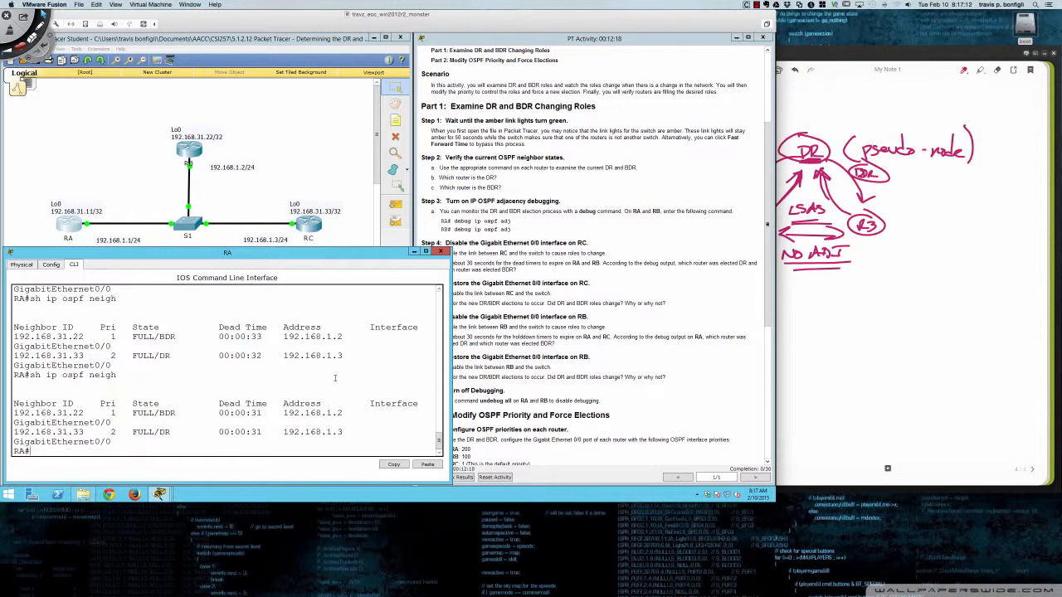
{"action": "key", "text": "Up"}
{"action": "key", "text": "Return"}
{"action": "key", "text": "Up"}
{"action": "key", "text": "Return"}
{"action": "key", "text": "Up"}
{"action": "key", "text": "Return"}
{"action": "key", "text": "Up"}
{"action": "key", "text": "Return"}
{"action": "key", "text": "Up"}
{"action": "key", "text": "Return"}
{"action": "key", "text": "Up"}
{"action": "key", "text": "Return"}
{"action": "key", "text": "Up"}
{"action": "key", "text": "Return"}
{"action": "key", "text": "Up"}
{"action": "key", "text": "Return"}
{"action": "key", "text": "Up"}
{"action": "key", "text": "Return"}
{"action": "key", "text": "Up"}
{"action": "key", "text": "Return"}
{"action": "key", "text": "Up"}
{"action": "key", "text": "Return"}
{"action": "key", "text": "Up"}
{"action": "key", "text": "Return"}
Display RA's OSPF details for gi0/0 again and highlight the network type, dead interval and hello interval.
{"action": "key", "text": "Up"}
{"action": "key", "text": "Up"}
{"action": "key", "text": "Return"}
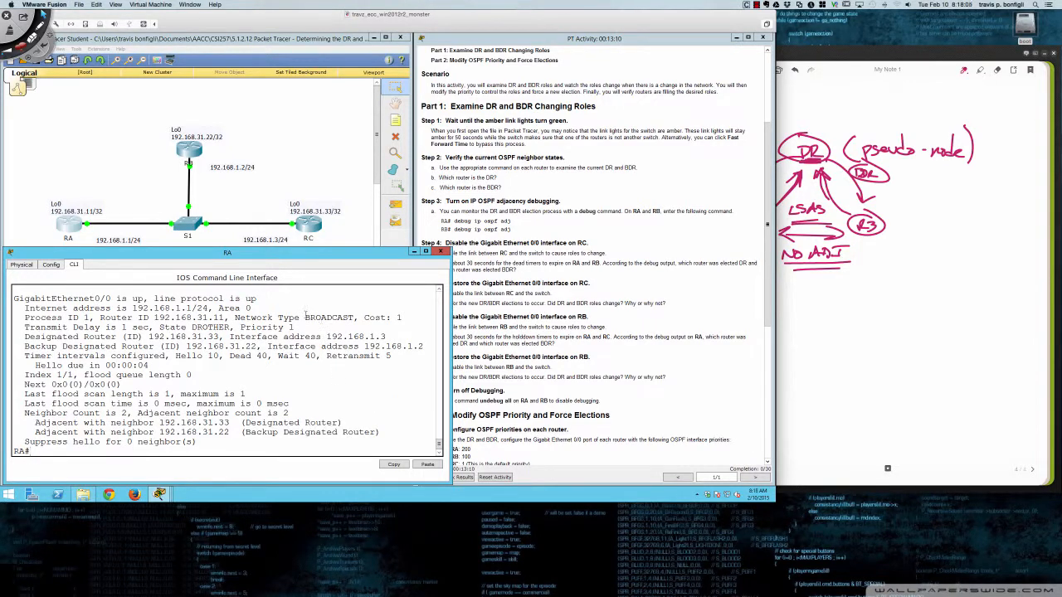
{"action": "left_click_drag", "start_coordinate": [304, 317], "coordinate": [356, 318]}
{"action": "left_click_drag", "start_coordinate": [230, 355], "coordinate": [266, 356]}
{"action": "left_click_drag", "start_coordinate": [176, 355], "coordinate": [219, 355]}
{"action": "left_click", "coordinate": [122, 384]}
Check RA's OSPF neighbor table once more with sh ip ospf neigh.
{"action": "key", "text": "Return"}
{"action": "key", "text": "Return"}
{"action": "type", "text": "sh ip ospf neigh"}
{"action": "key", "text": "Return"}
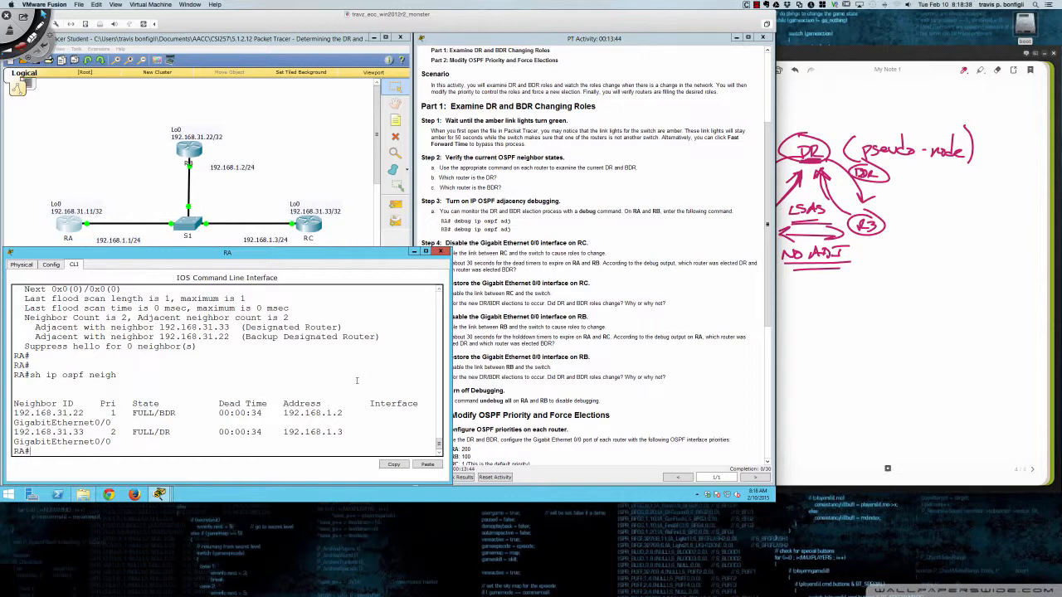
Display RA's link-state database with sh ip ospf data and highlight the router link states and net link states.
{"action": "type", "text": "sh ip ospf data"}
{"action": "key", "text": "Return"}
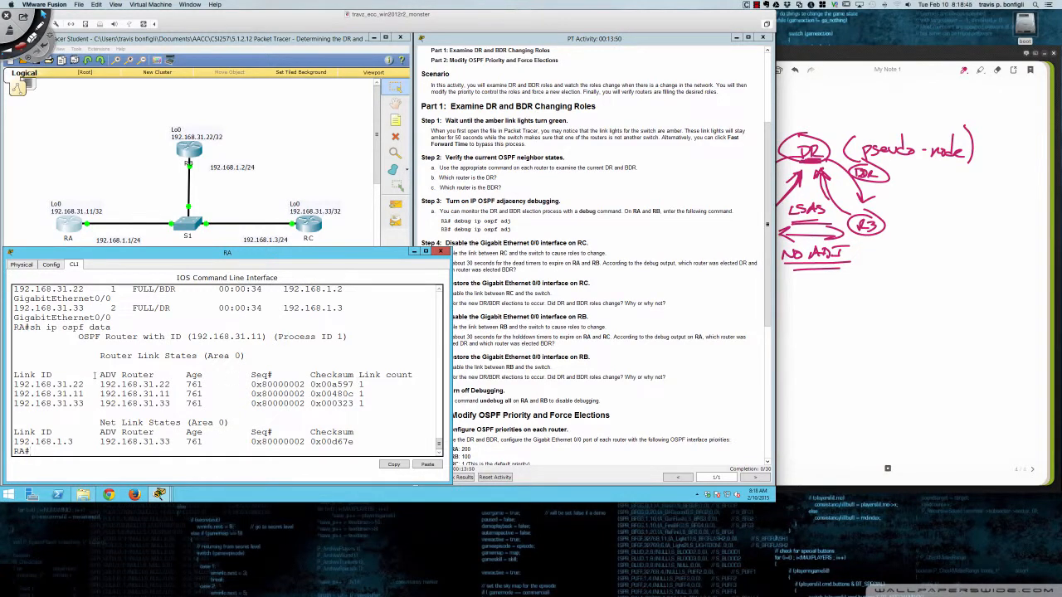
{"action": "left_click_drag", "start_coordinate": [14, 375], "coordinate": [387, 400]}
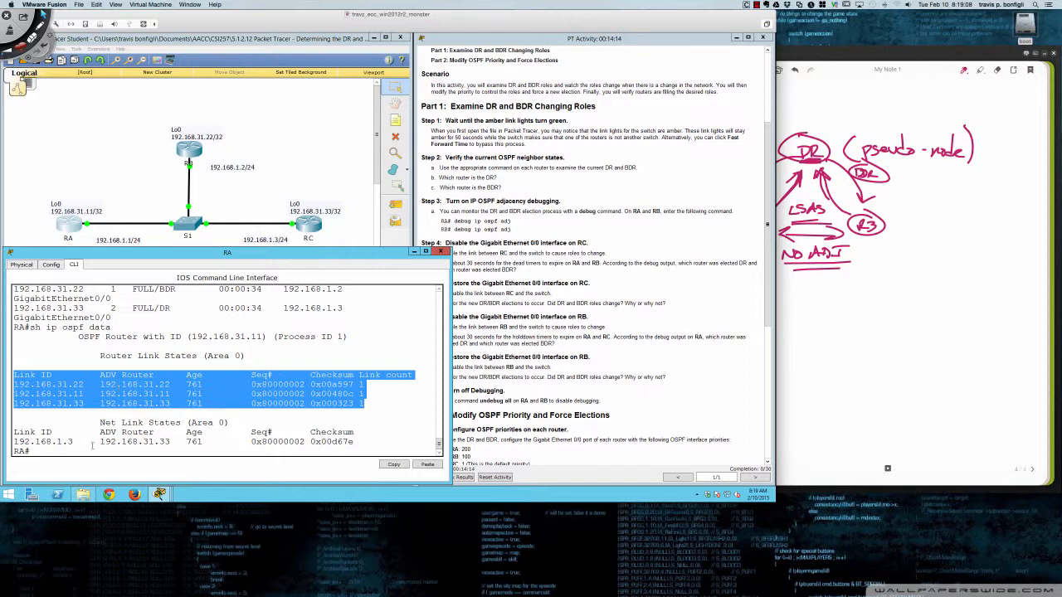
{"action": "left_click_drag", "start_coordinate": [17, 432], "coordinate": [172, 442]}
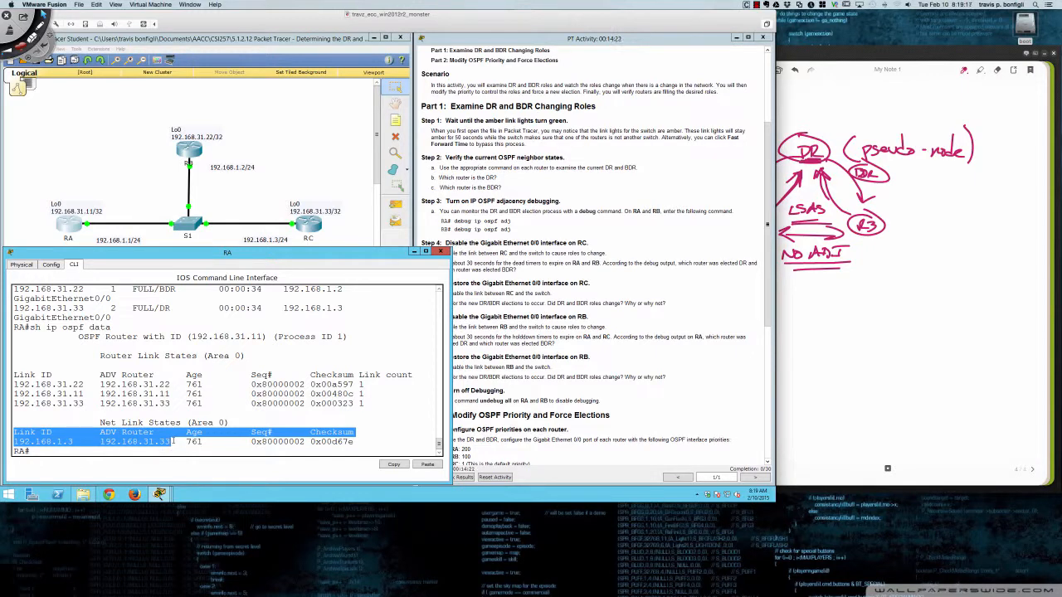
{"action": "left_click", "coordinate": [149, 405]}
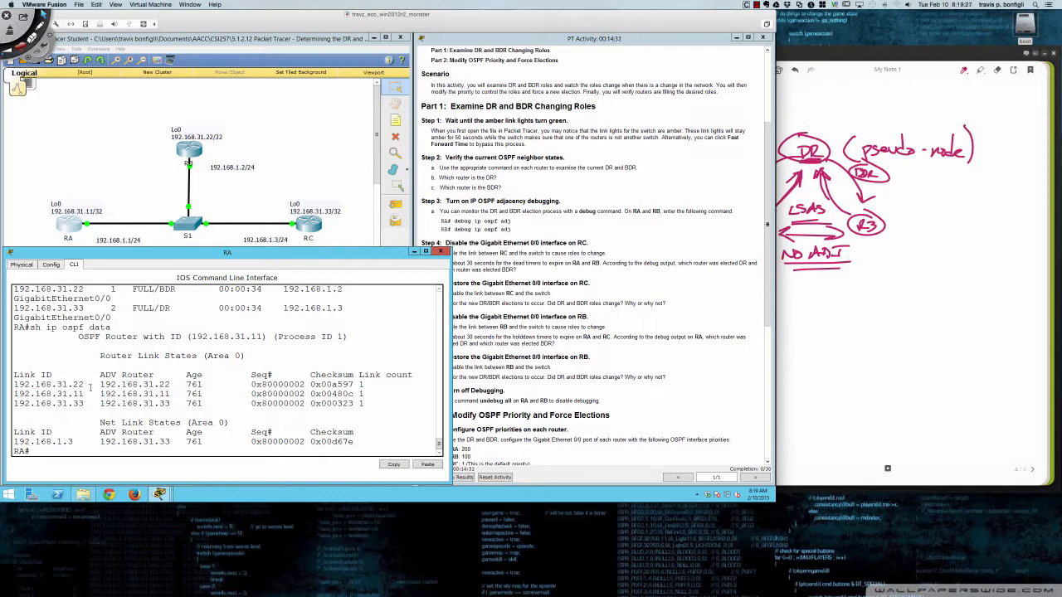
Highlight the first router link's advertising router and age, and rerun sh ip ospf data several times to compare the ages.
{"action": "left_click_drag", "start_coordinate": [100, 384], "coordinate": [172, 386]}
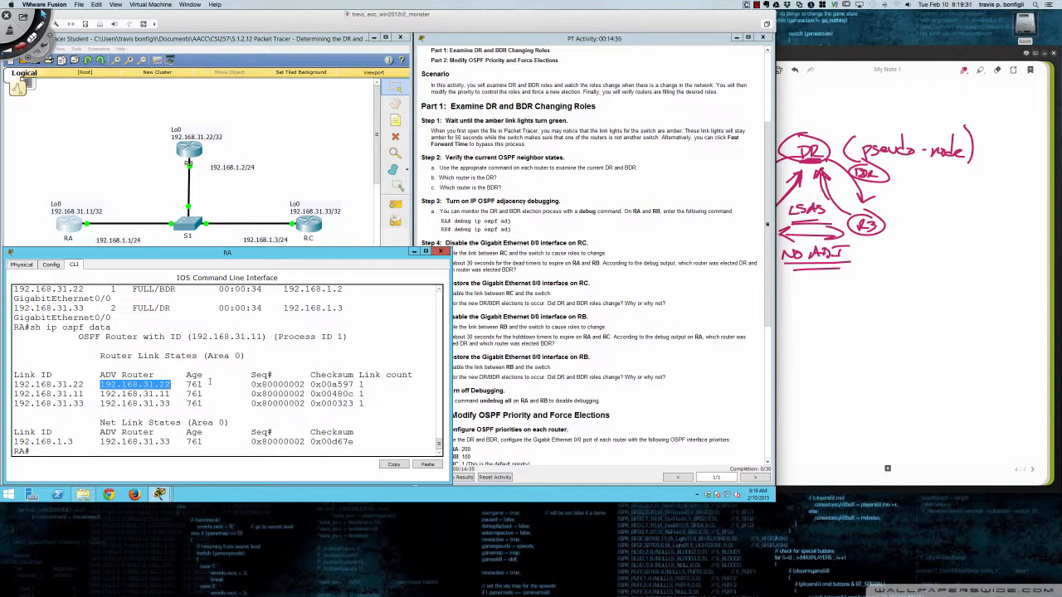
{"action": "left_click_drag", "start_coordinate": [186, 384], "coordinate": [205, 384]}
{"action": "key", "text": "Up"}
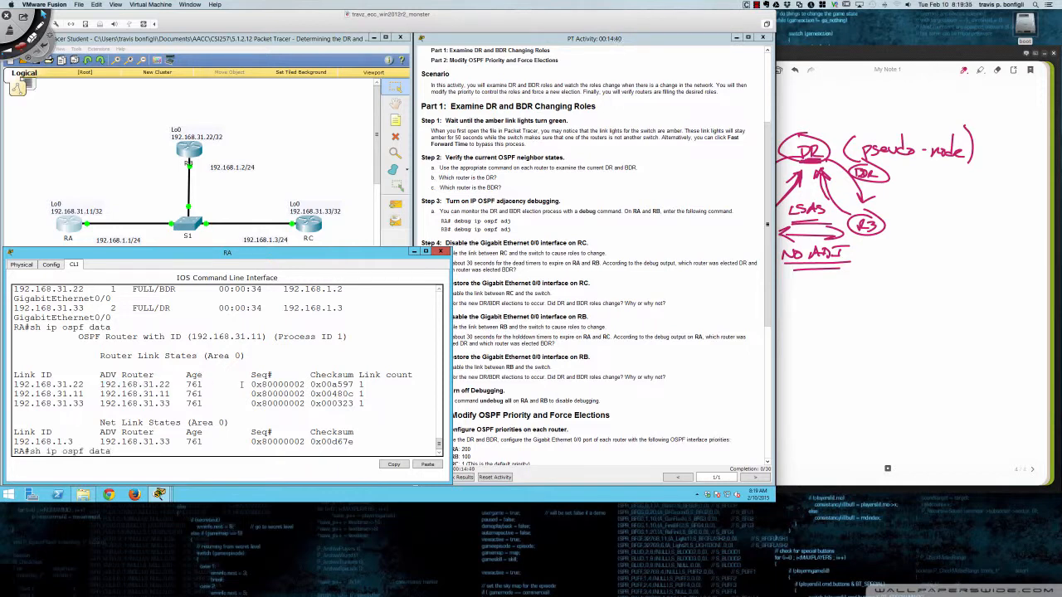
{"action": "key", "text": "Return"}
{"action": "key", "text": "Up"}
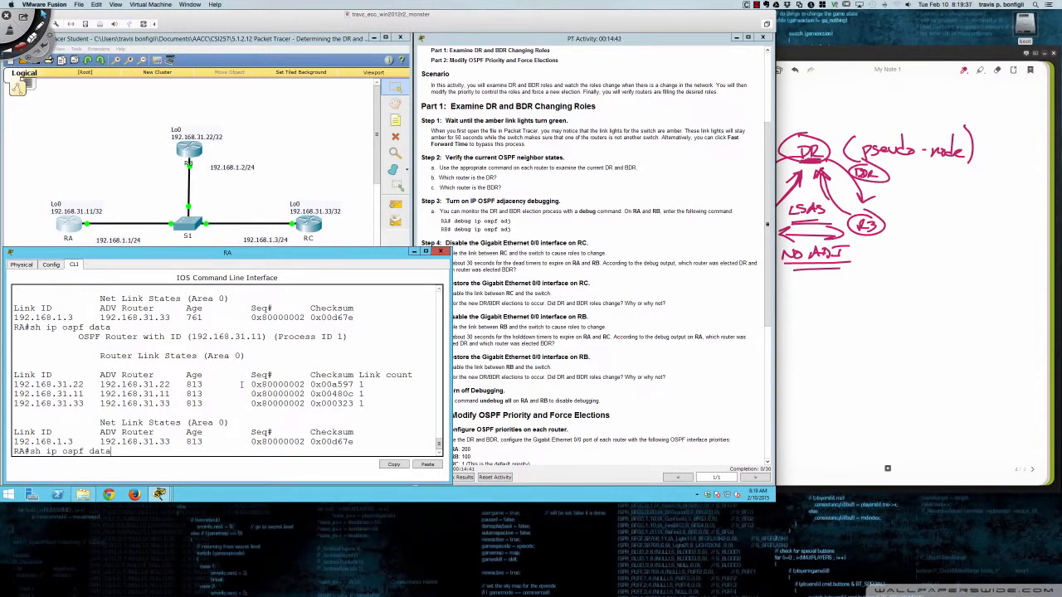
{"action": "key", "text": "Return"}
{"action": "key", "text": "Up"}
{"action": "key", "text": "Return"}
Highlight the sequence number, checksum and link count of the first router link state entry.
{"action": "left_click_drag", "start_coordinate": [251, 384], "coordinate": [302, 385]}
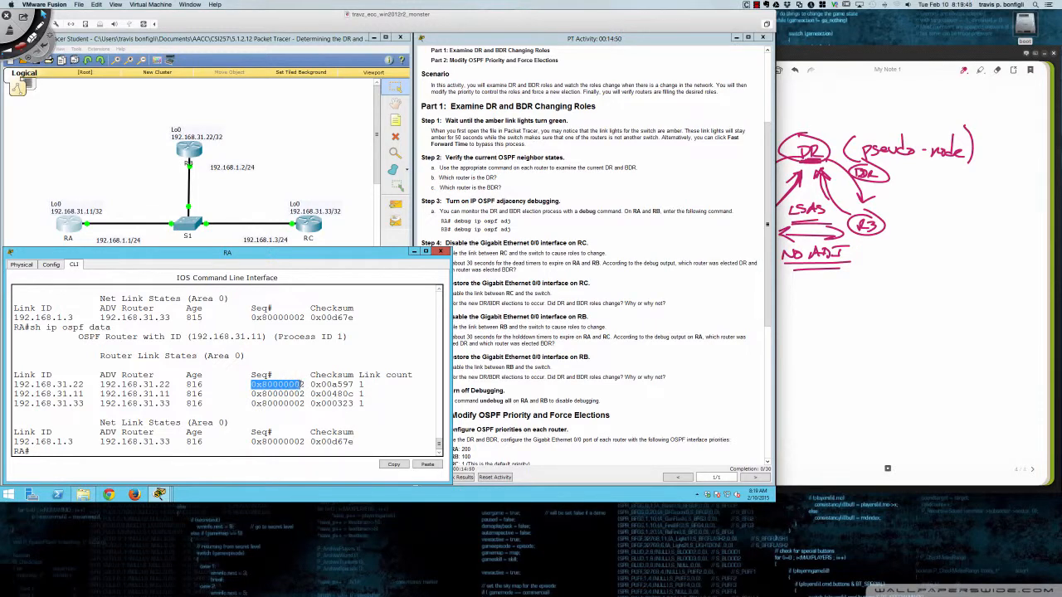
{"action": "left_click_drag", "start_coordinate": [302, 385], "coordinate": [305, 385]}
{"action": "left_click", "coordinate": [303, 385]}
{"action": "left_click_drag", "start_coordinate": [310, 385], "coordinate": [363, 385]}
Try to display the detailed router LSAs on RA with sh ip ospf database router.
{"action": "key", "text": "Up"}
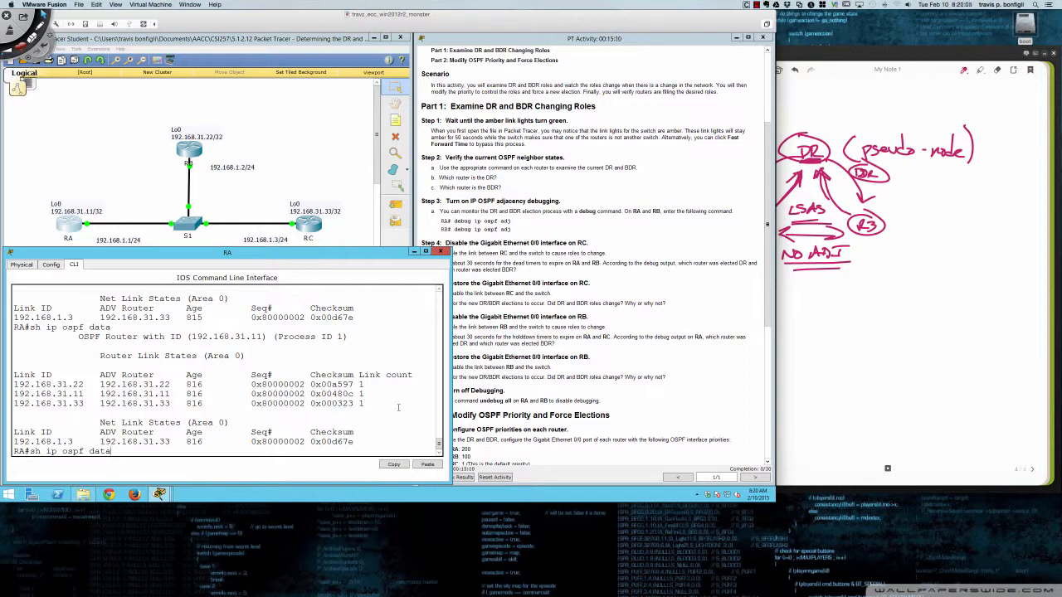
{"action": "key", "text": "Tab"}
{"action": "type", "text": "router"}
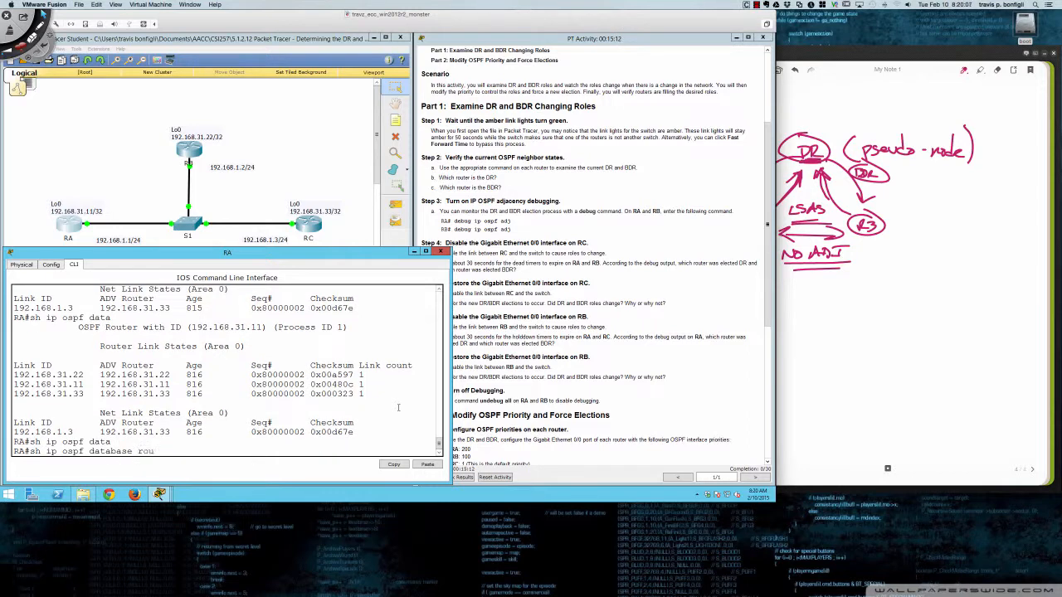
{"action": "key", "text": "Return"}
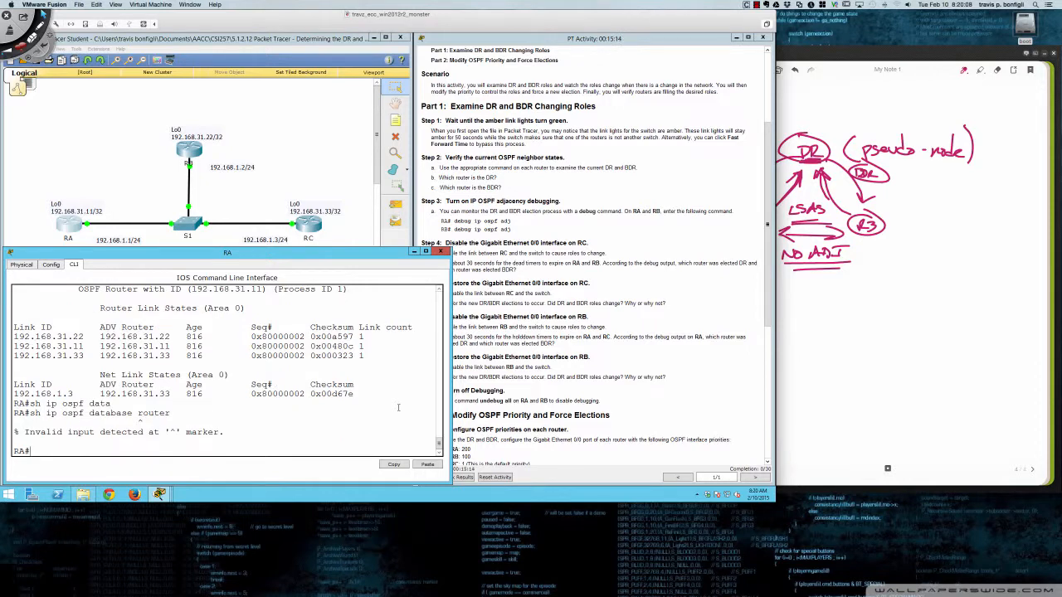
Remove the router keyword from the recalled command and list the options available for sh ip ospf database.
{"action": "key", "text": "Up"}
{"action": "key", "text": "BackSpace"}
{"action": "key", "text": "BackSpace"}
{"action": "key", "text": "BackSpace"}
{"action": "key", "text": "BackSpace"}
{"action": "key", "text": "BackSpace"}
{"action": "key", "text": "BackSpace"}
{"action": "type", "text": "?"}
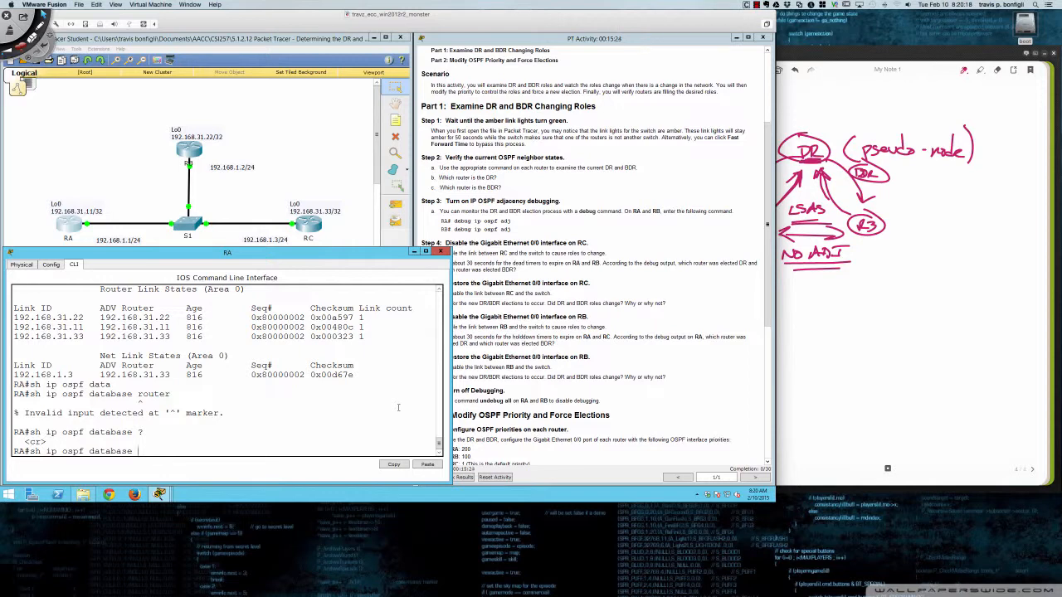
Run sh ip ospf database on RA and highlight the area, router ID and process ID in its output.
{"action": "key", "text": "Return"}
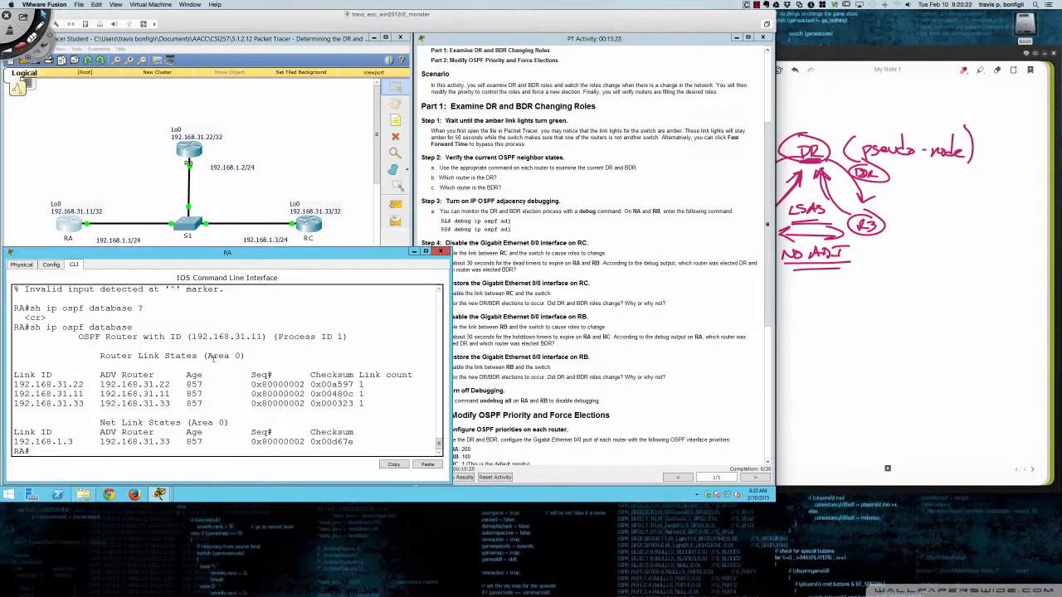
{"action": "left_click_drag", "start_coordinate": [207, 355], "coordinate": [242, 356]}
{"action": "left_click_drag", "start_coordinate": [191, 336], "coordinate": [345, 337]}
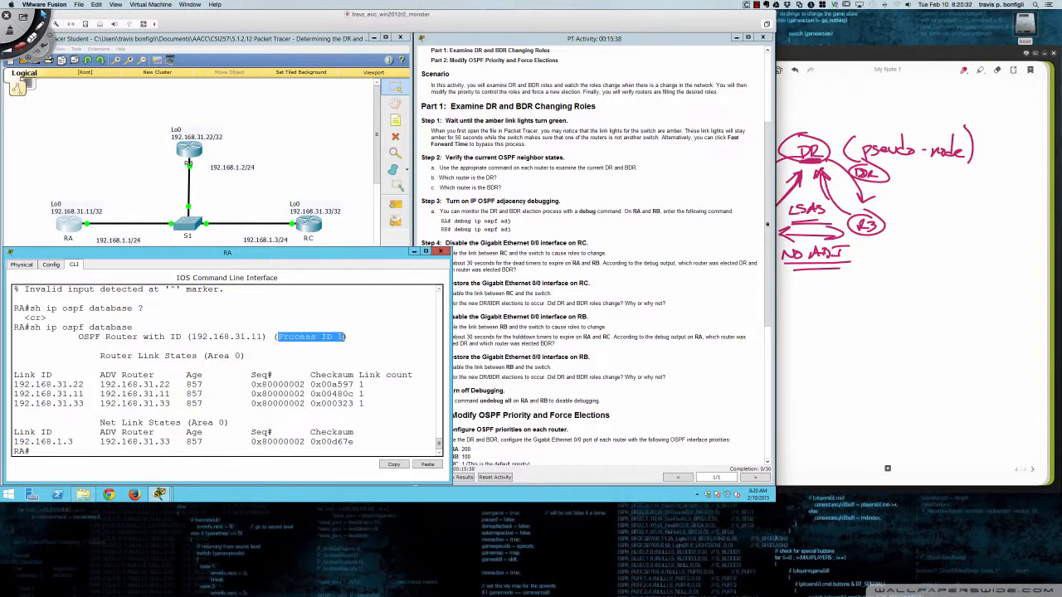
{"action": "left_click", "coordinate": [361, 337]}
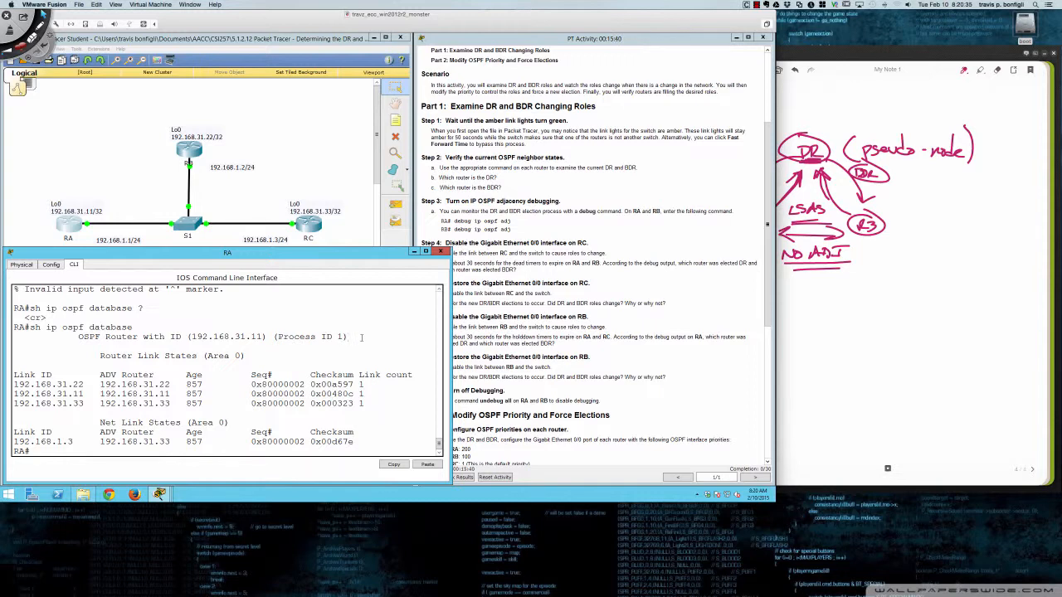
Try to display the interface's OSPF settings with sh run ip opsf int gi00, and retry it with gi0/0.
{"action": "type", "text": "sh run ip opsf int gi00"}
{"action": "key", "text": "Return"}
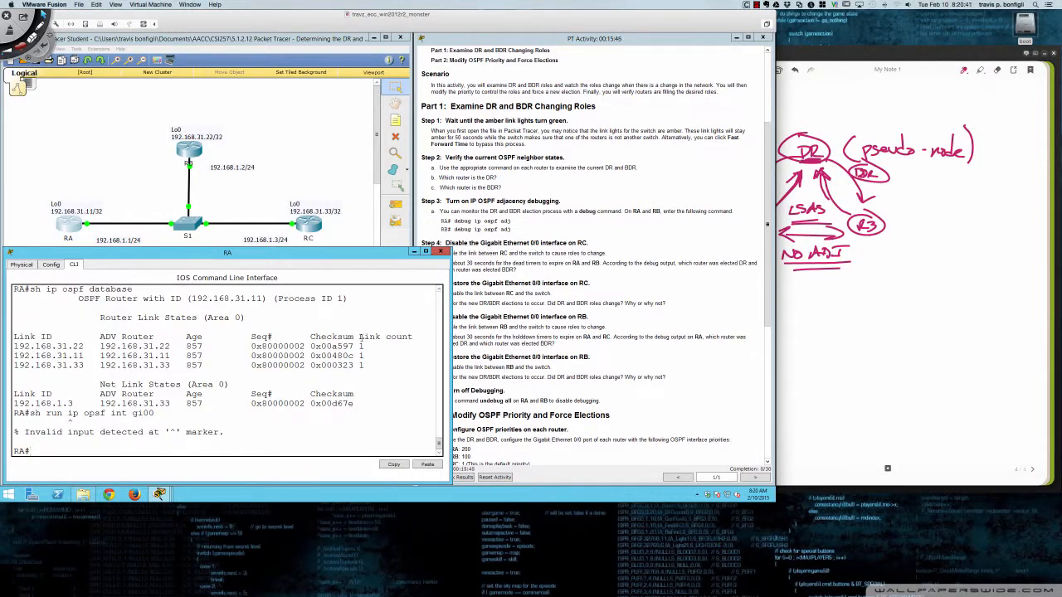
{"action": "key", "text": "Up"}
{"action": "key", "text": "BackSpace"}
{"action": "type", "text": "/0"}
{"action": "key", "text": "Return"}
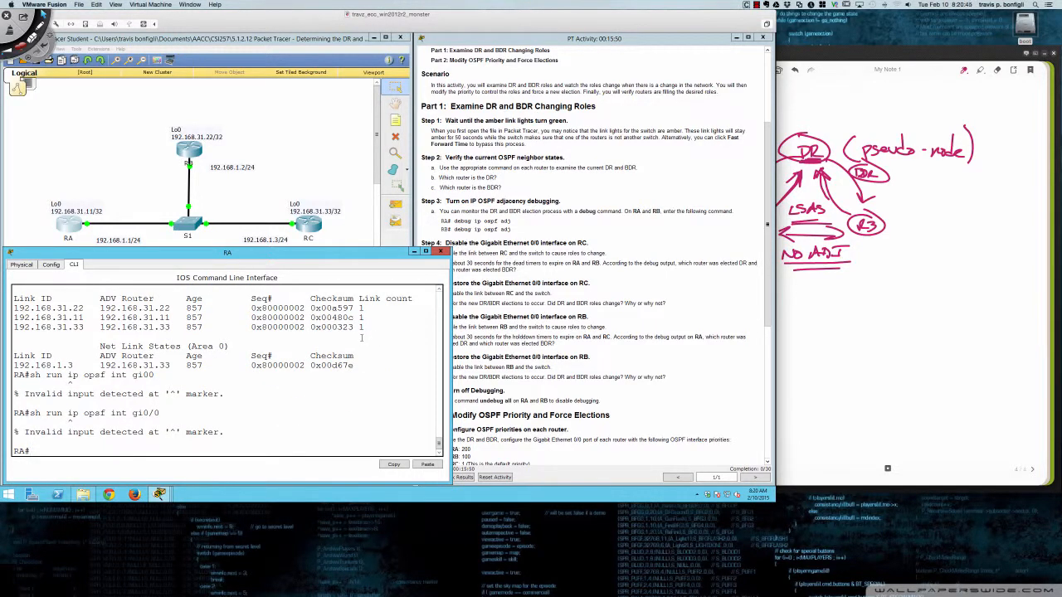
Display the OSPF details of RA's Gigabit interface with the full command sh ip ospf int gi0/0.
{"action": "type", "text": "sh ip ospf int gi0/0"}
{"action": "key", "text": "Return"}
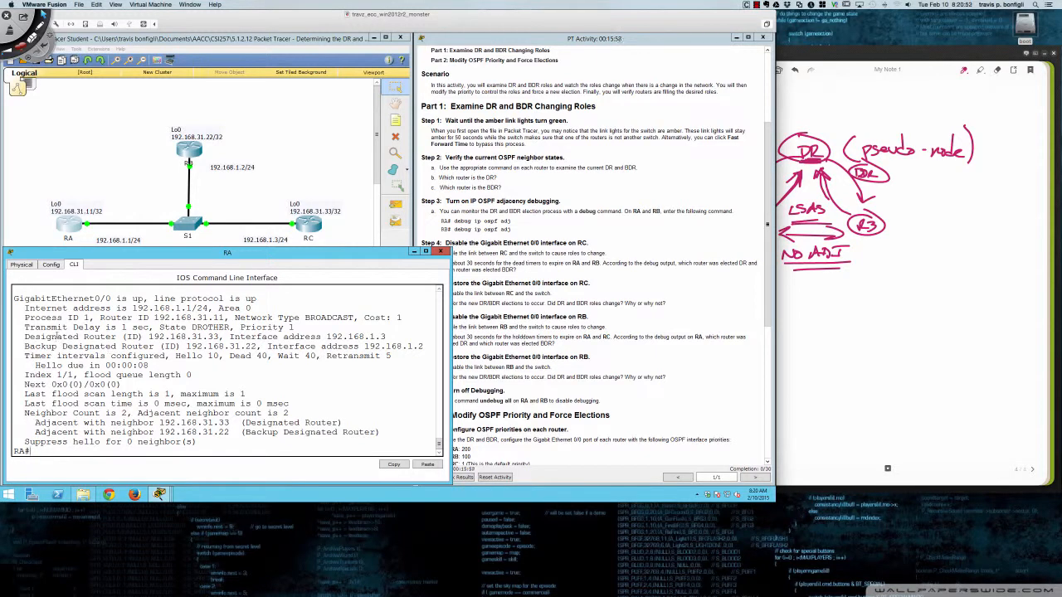
Highlight RA's router ID and the DR and BDR router IDs and interface addresses in the interface's OSPF output.
{"action": "left_click_drag", "start_coordinate": [25, 337], "coordinate": [225, 338]}
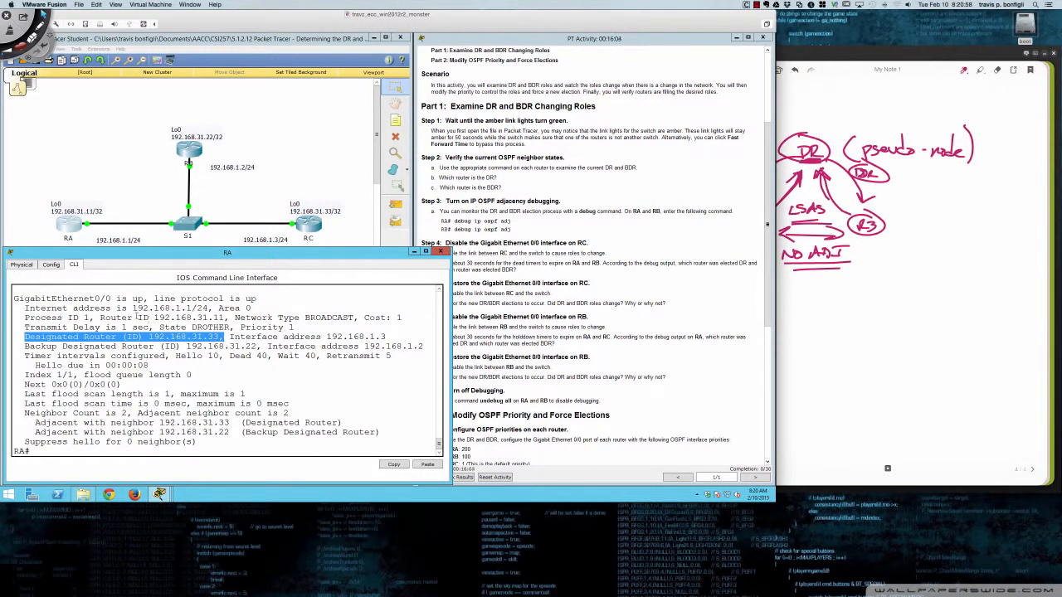
{"action": "left_click_drag", "start_coordinate": [110, 318], "coordinate": [225, 318]}
{"action": "left_click_drag", "start_coordinate": [144, 336], "coordinate": [388, 337]}
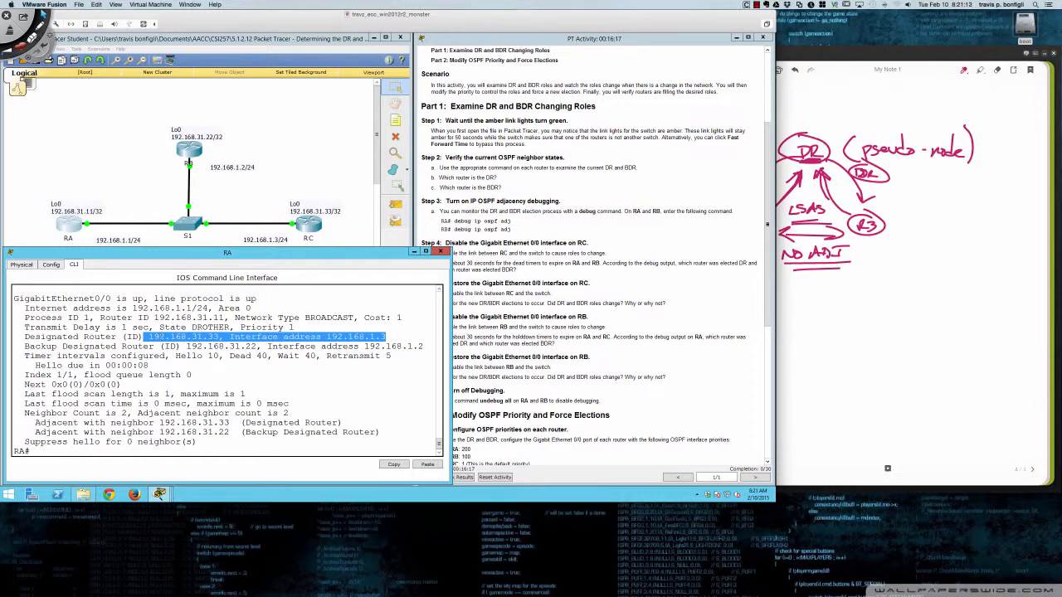
{"action": "left_click_drag", "start_coordinate": [148, 337], "coordinate": [219, 337]}
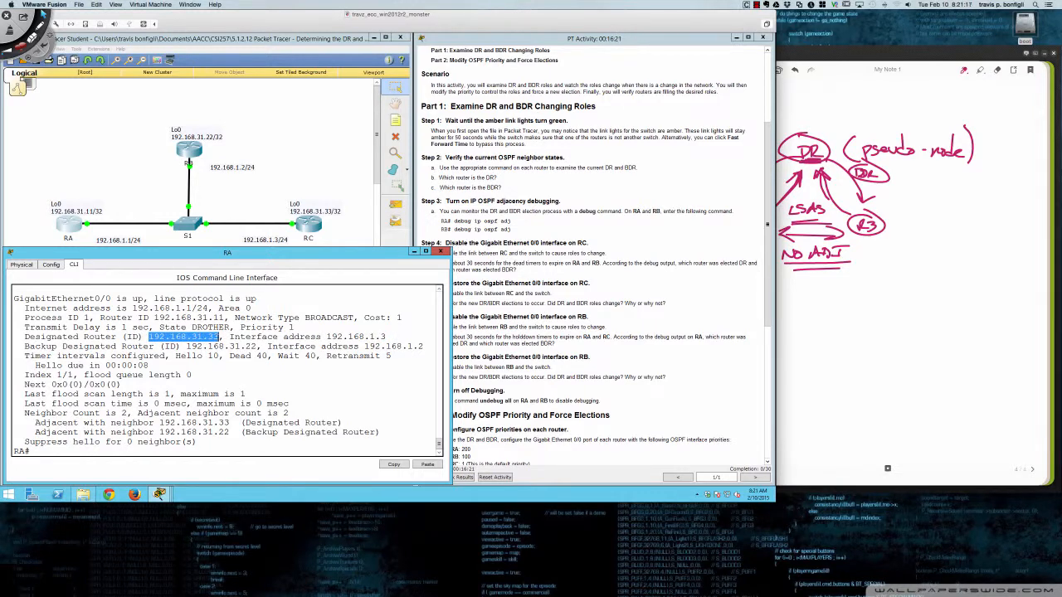
{"action": "left_click_drag", "start_coordinate": [185, 346], "coordinate": [258, 346]}
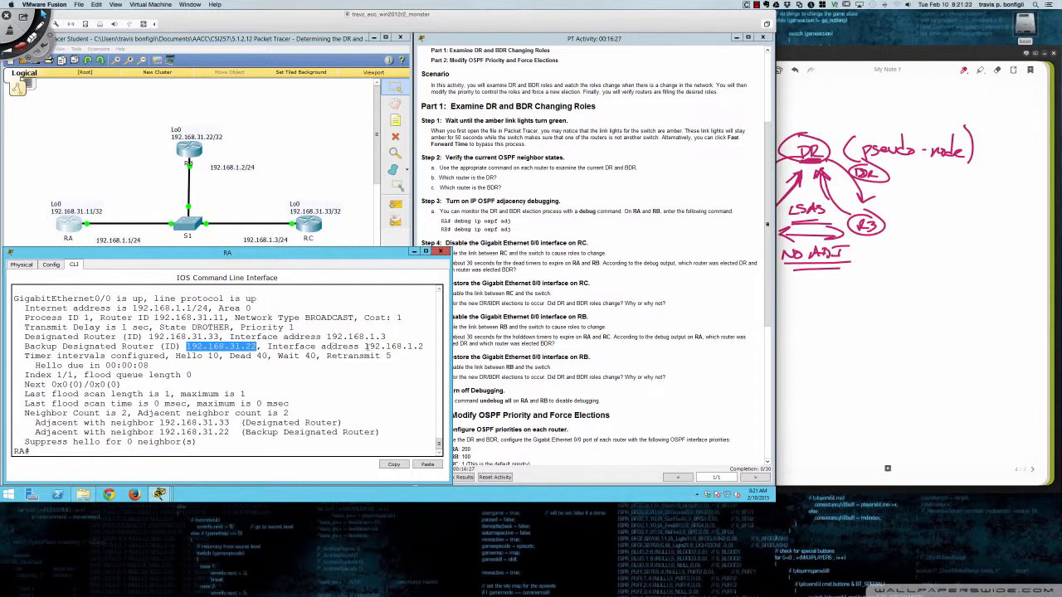
{"action": "left_click_drag", "start_coordinate": [363, 346], "coordinate": [424, 347]}
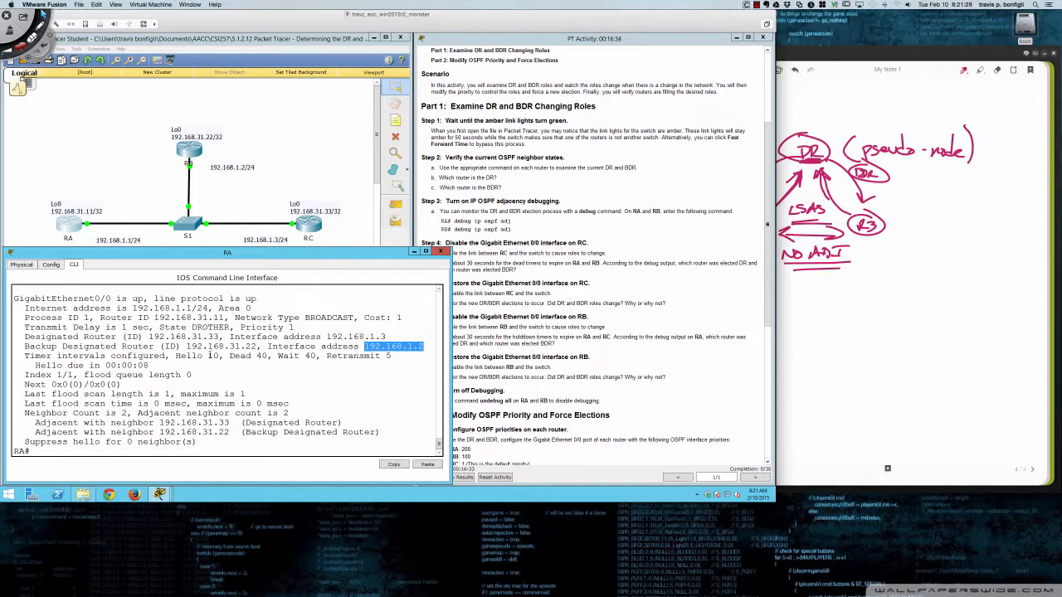
Run sh ip ospf neigh on RA and compare its BDR and DR entries with the Designated Router ID in the interface output.
{"action": "type", "text": "sh ip os"}
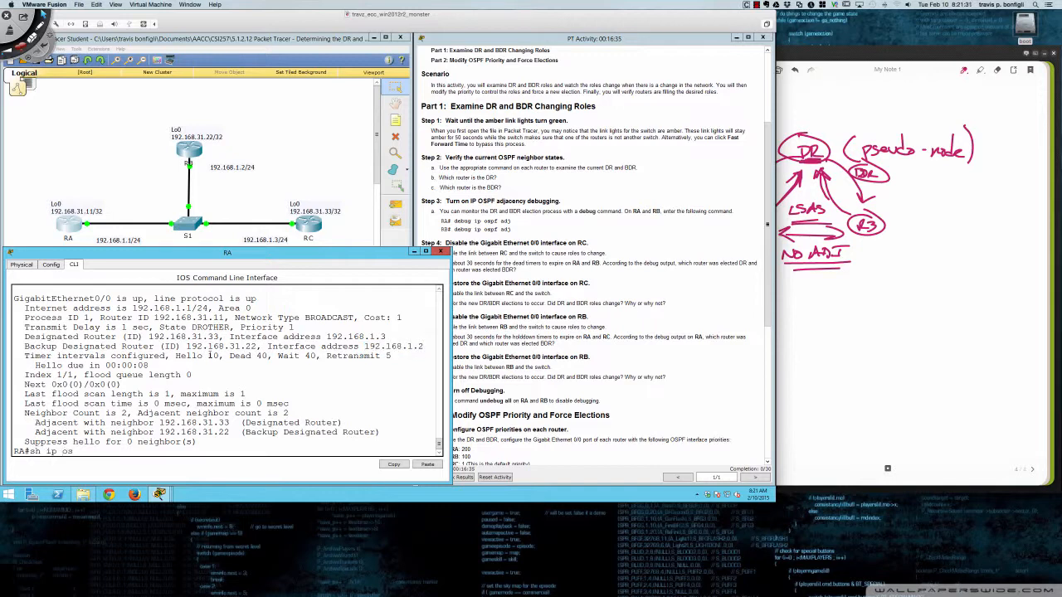
{"action": "type", "text": "pf neigh"}
{"action": "key", "text": "Return"}
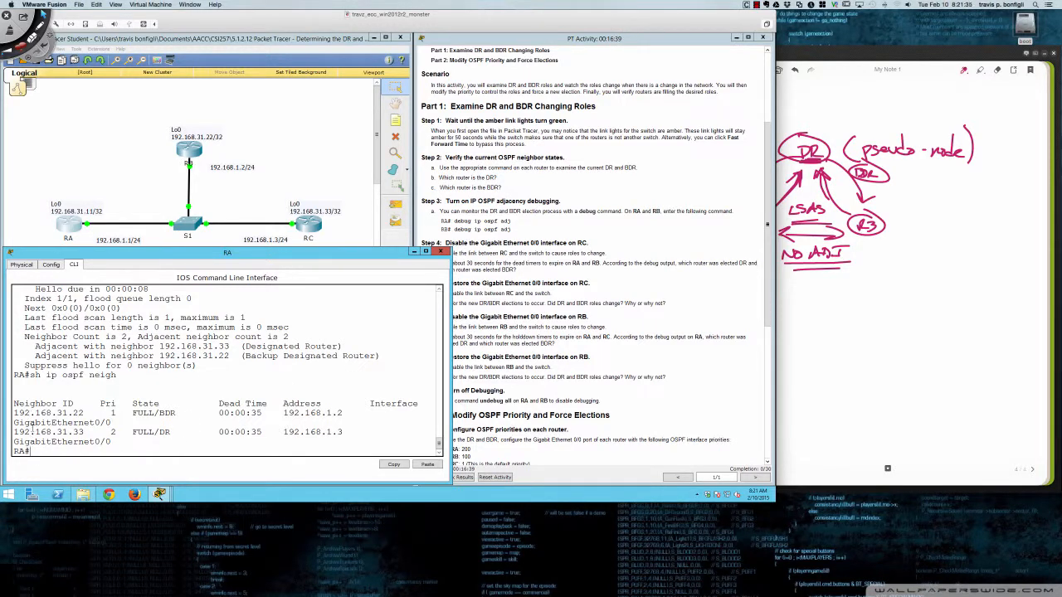
{"action": "left_click_drag", "start_coordinate": [14, 414], "coordinate": [176, 413]}
{"action": "scroll", "coordinate": [197, 336], "scroll_direction": "up", "scroll_amount": 2}
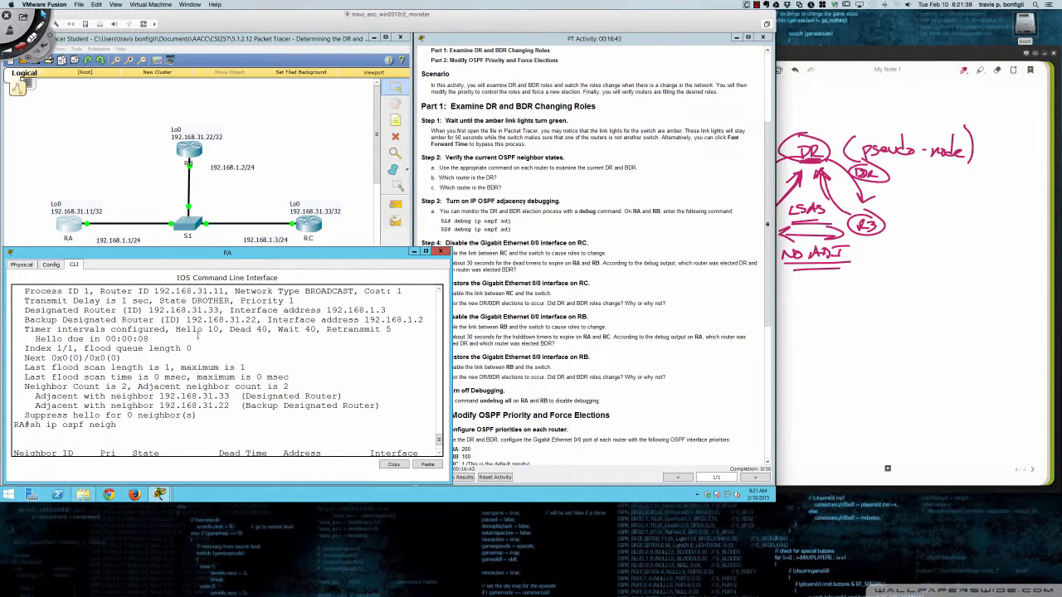
{"action": "scroll", "coordinate": [199, 365], "scroll_direction": "down", "scroll_amount": 2}
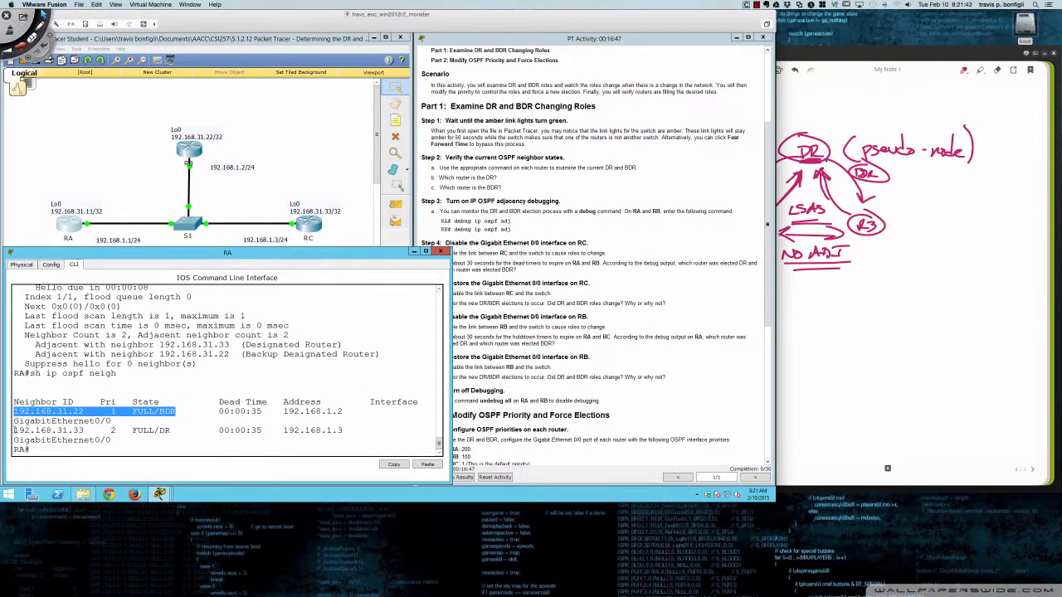
{"action": "left_click_drag", "start_coordinate": [14, 430], "coordinate": [84, 430]}
{"action": "scroll", "coordinate": [214, 387], "scroll_direction": "up", "scroll_amount": 3}
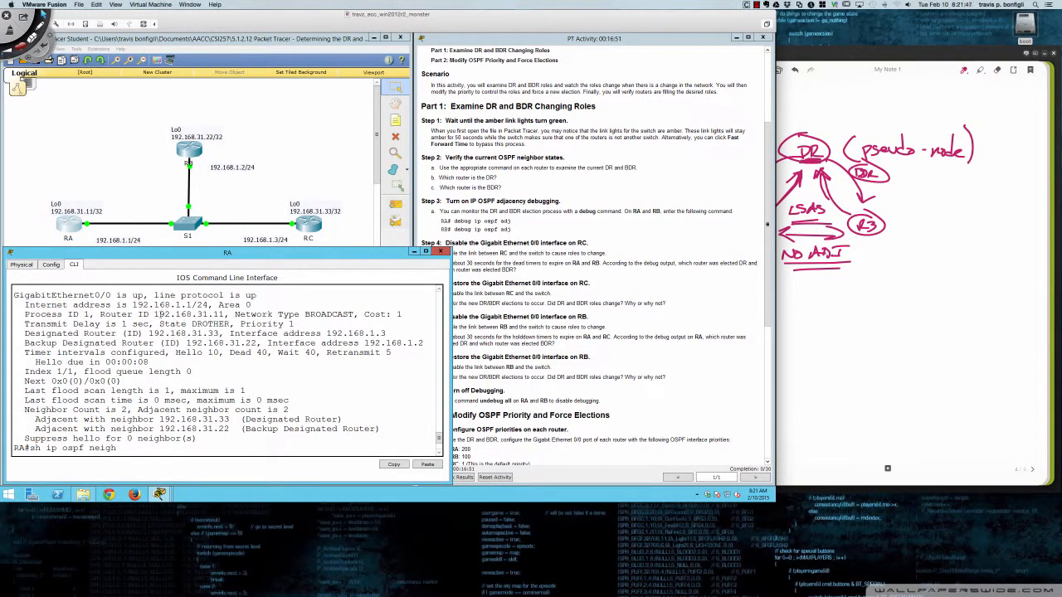
{"action": "left_click_drag", "start_coordinate": [150, 333], "coordinate": [220, 333]}
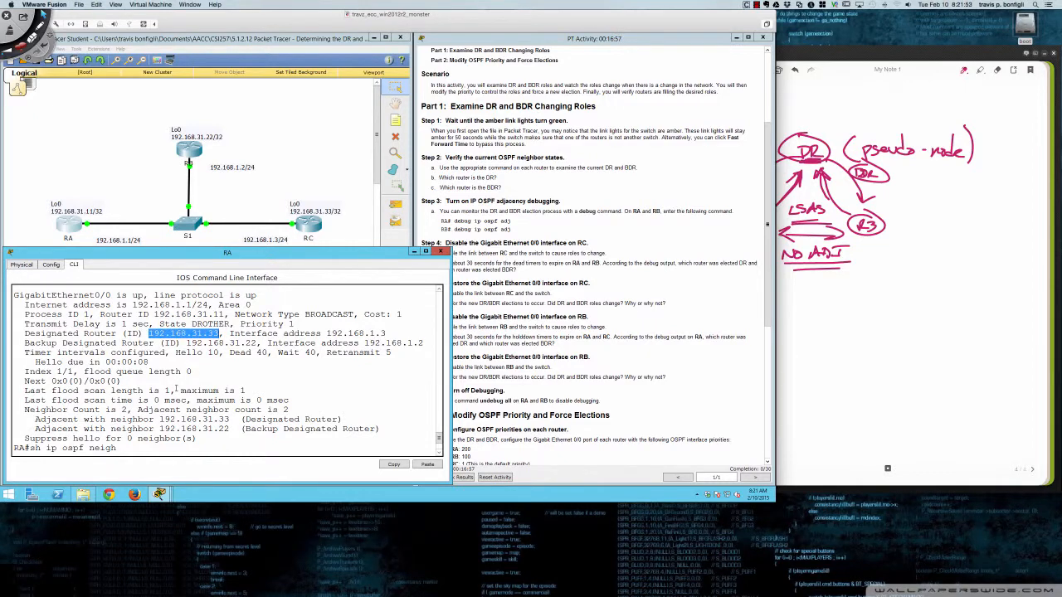
{"action": "scroll", "coordinate": [176, 388], "scroll_direction": "down", "scroll_amount": 3}
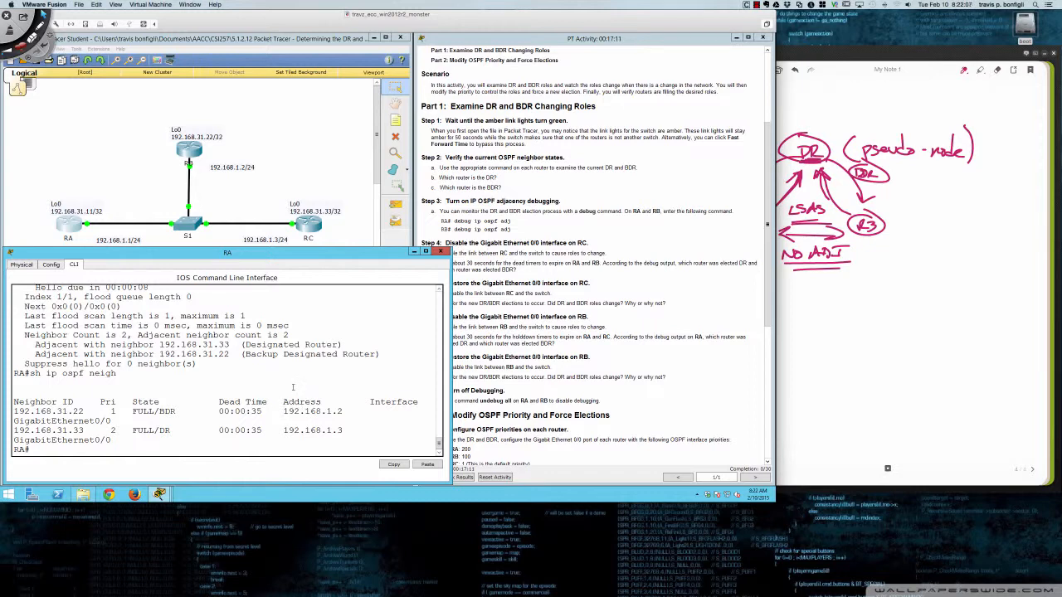
Run sh ip int bri on RA and compare its GigabitEthernet0/0 address with the neighbors' addresses.
{"action": "type", "text": "sh ip int bri"}
{"action": "key", "text": "Return"}
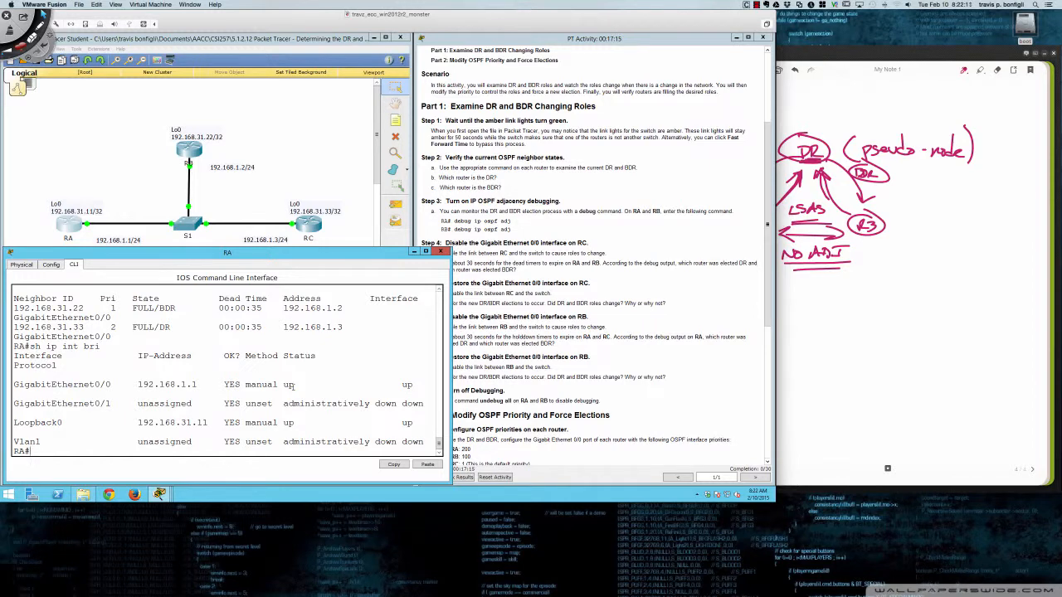
{"action": "left_click_drag", "start_coordinate": [342, 307], "coordinate": [320, 328]}
{"action": "left_click_drag", "start_coordinate": [177, 384], "coordinate": [198, 384]}
{"action": "left_click", "coordinate": [318, 306]}
{"action": "left_click_drag", "start_coordinate": [317, 308], "coordinate": [346, 309]}
{"action": "left_click", "coordinate": [335, 335]}
Review the activity instructions, then run sh run on RA and page through the running configuration past the router ospf 1 section.
{"action": "scroll", "coordinate": [540, 191], "scroll_direction": "up", "scroll_amount": 1}
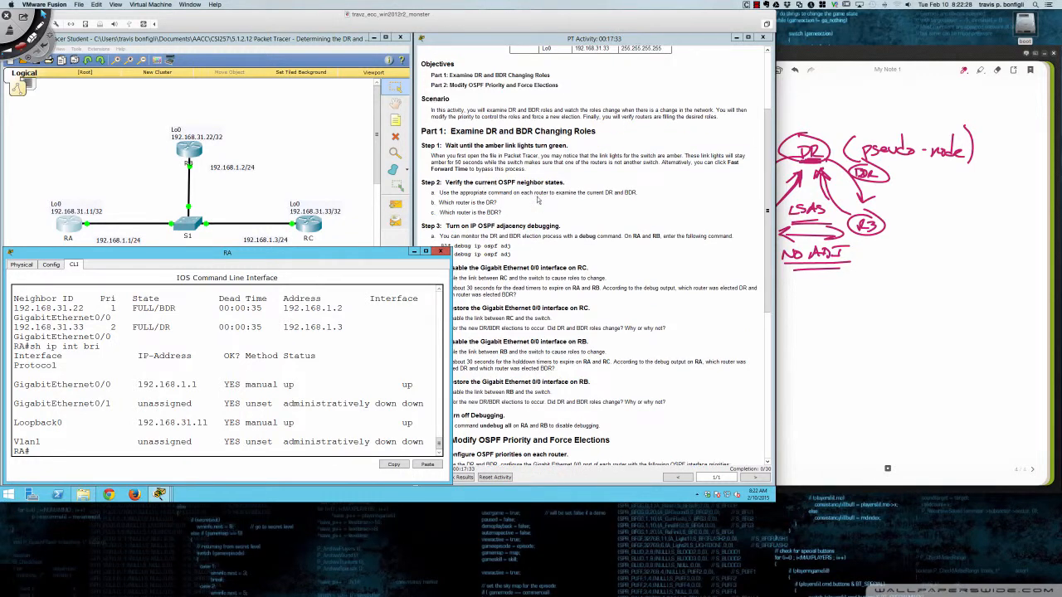
{"action": "scroll", "coordinate": [538, 199], "scroll_direction": "down", "scroll_amount": 4}
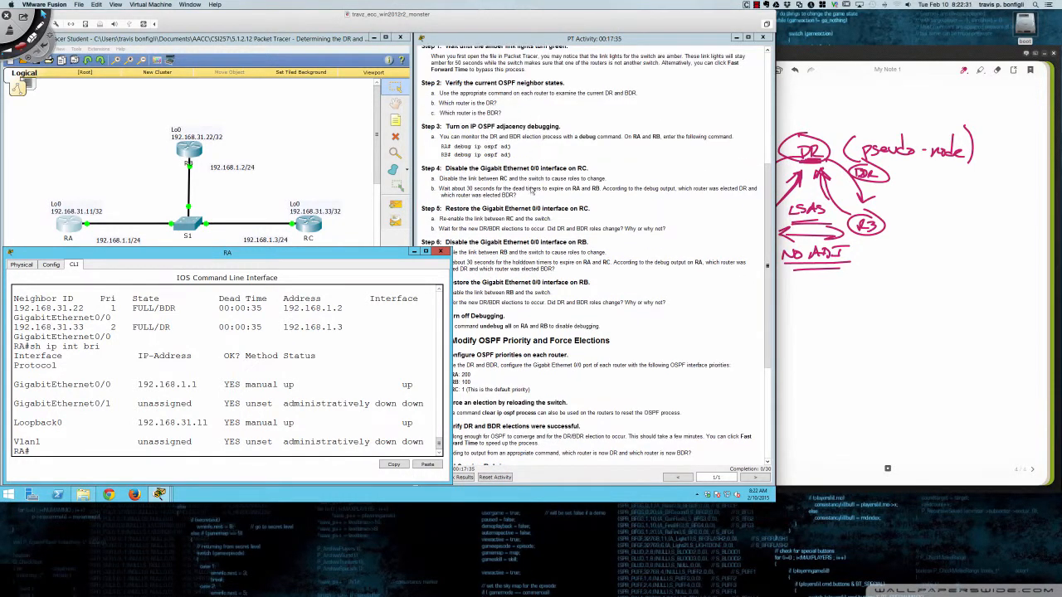
{"action": "scroll", "coordinate": [532, 191], "scroll_direction": "up", "scroll_amount": 1}
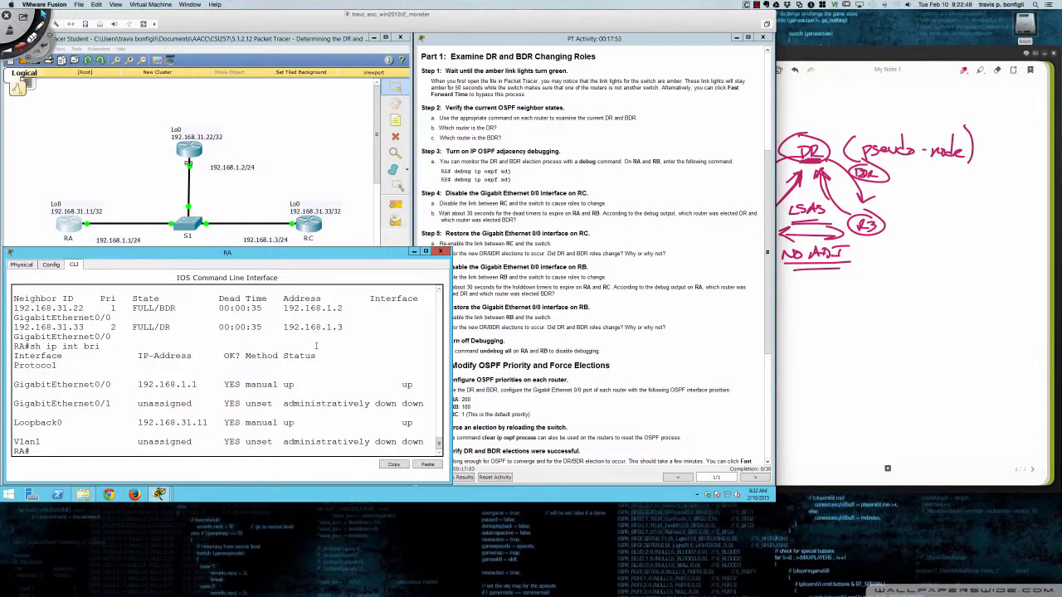
{"action": "type", "text": "sh run"}
{"action": "key", "text": "Return"}
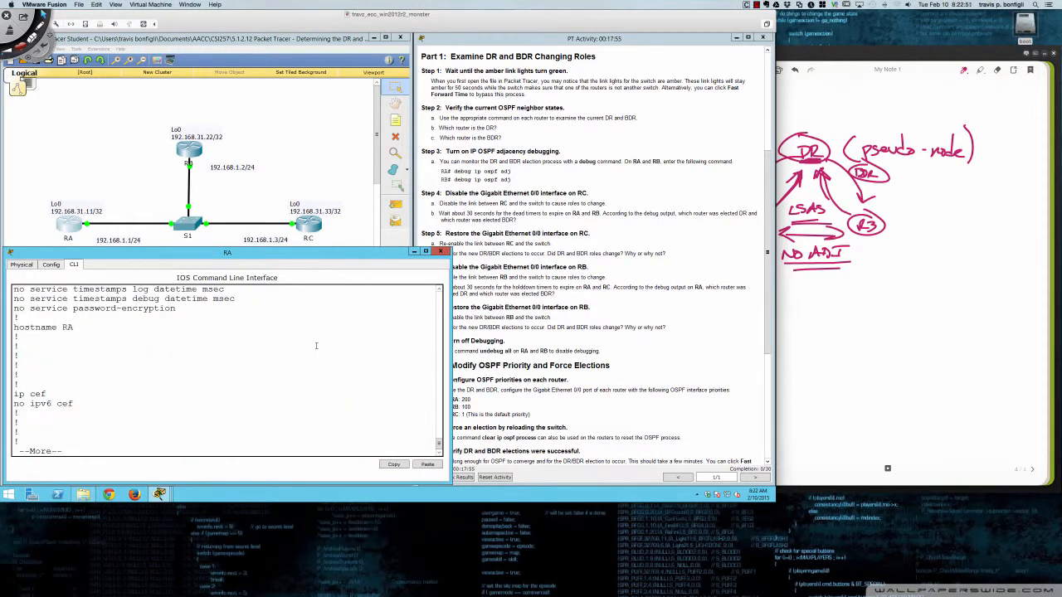
{"action": "key", "text": "space"}
{"action": "key", "text": "Return"}
{"action": "key", "text": "Return"}
{"action": "key", "text": "Return"}
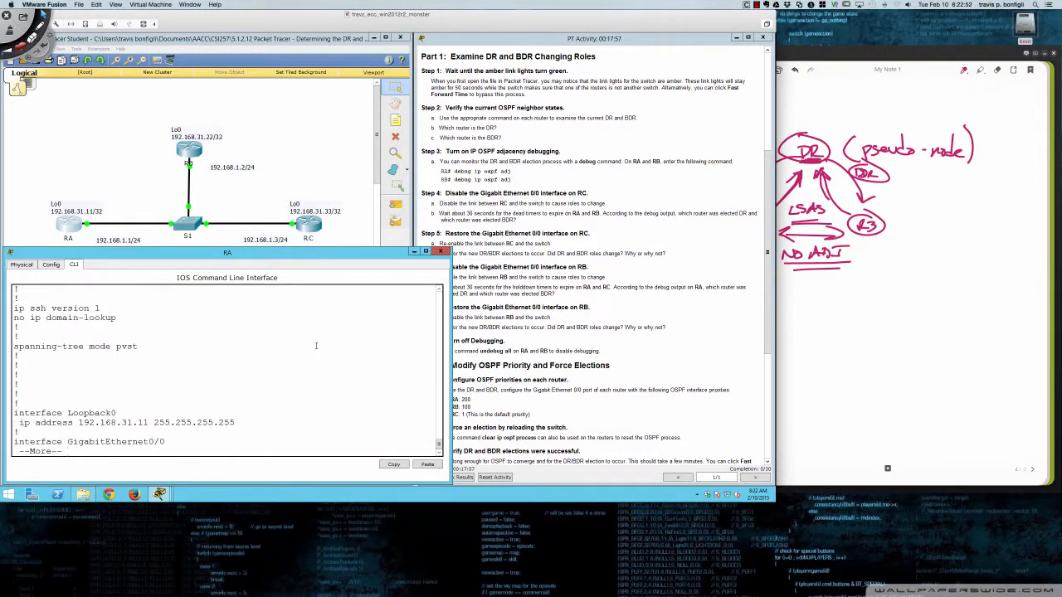
{"action": "key", "text": "Return"}
{"action": "key", "text": "Return"}
{"action": "key", "text": "Return"}
{"action": "key", "text": "Return"}
{"action": "key", "text": "Return"}
{"action": "key", "text": "Return"}
{"action": "key", "text": "Return"}
{"action": "key", "text": "Return"}
{"action": "key", "text": "Return"}
{"action": "key", "text": "Return"}
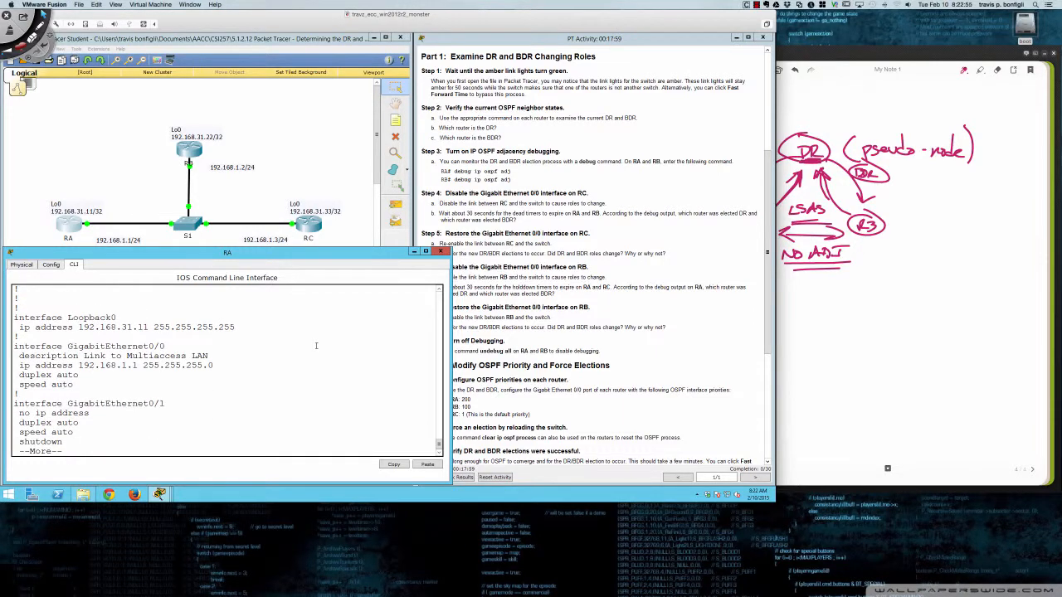
{"action": "key", "text": "Return"}
{"action": "key", "text": "Return"}
{"action": "key", "text": "Return"}
{"action": "key", "text": "Return"}
{"action": "key", "text": "Return"}
{"action": "key", "text": "Return"}
{"action": "key", "text": "Return"}
{"action": "key", "text": "Return"}
{"action": "key", "text": "Return"}
{"action": "key", "text": "Return"}
{"action": "key", "text": "Return"}
{"action": "key", "text": "Return"}
{"action": "key", "text": "Return"}
{"action": "key", "text": "Return"}
{"action": "key", "text": "Return"}
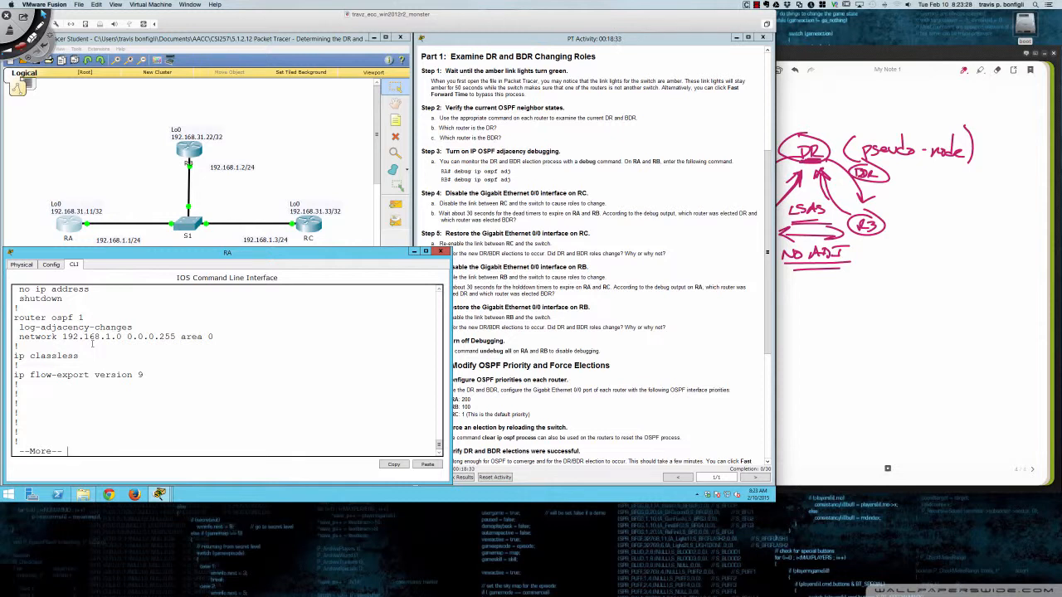
{"action": "key", "text": "Return"}
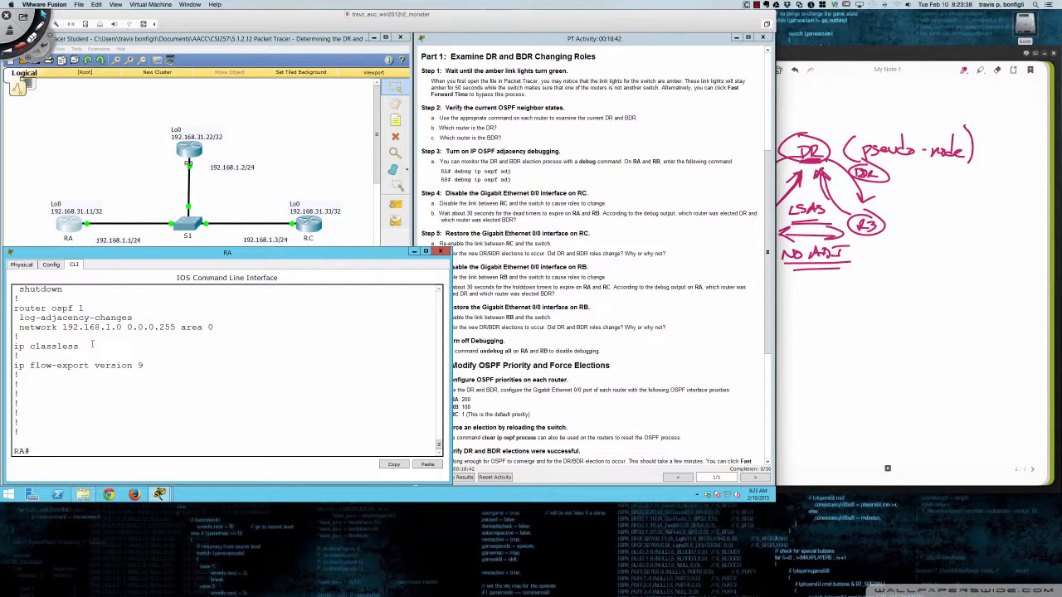
List RA's OSPF neighbors with sh ip ospf neigh and turn on adjacency debugging on RA with debug ip ospf adj.
{"action": "type", "text": "sh ip ospf neigh"}
{"action": "key", "text": "Return"}
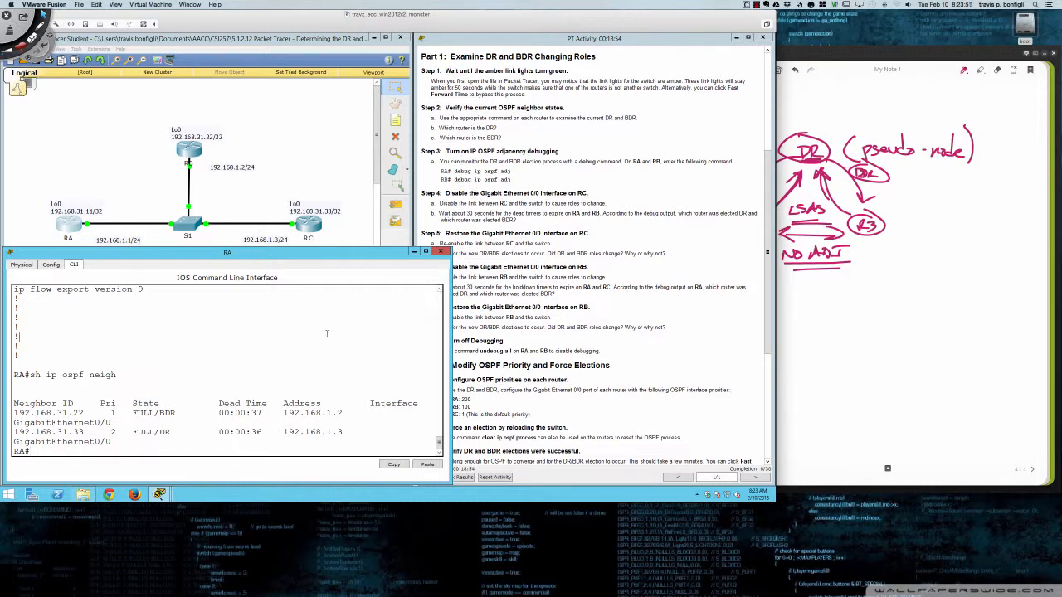
{"action": "type", "text": "debug ip ospf adj"}
{"action": "key", "text": "Return"}
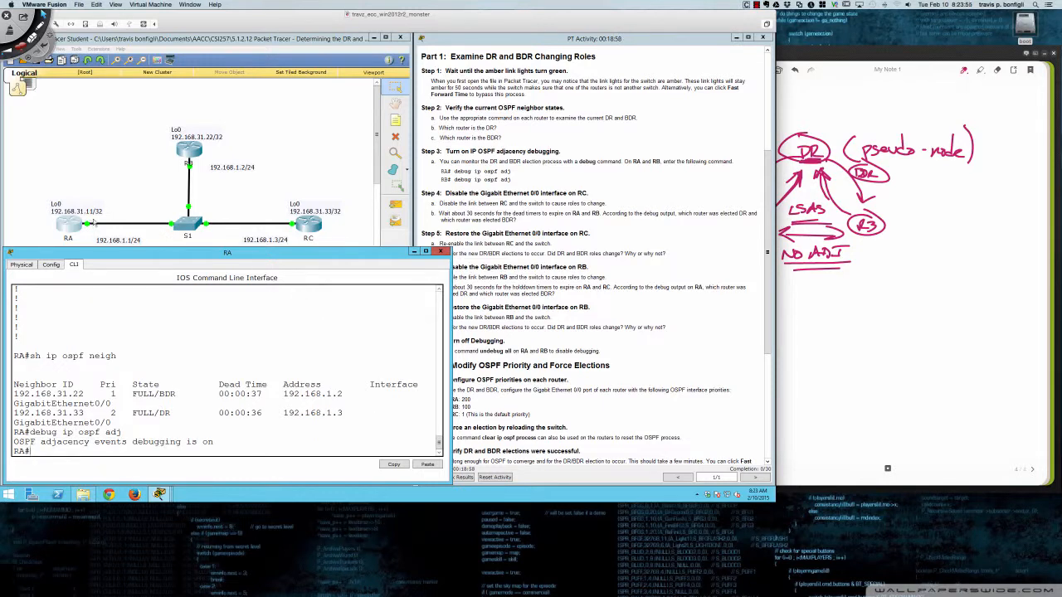
Open router RB's command line, enter privileged mode and turn on OSPF adjacency debugging with debug ip ospf adj.
{"action": "left_click", "coordinate": [185, 154]}
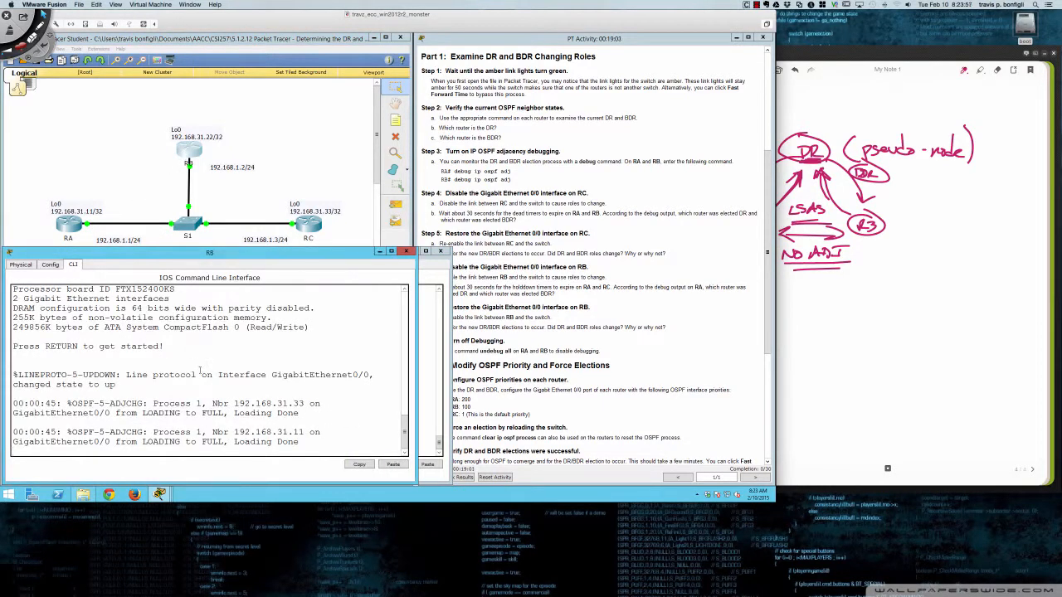
{"action": "key", "text": "Return"}
{"action": "key", "text": "Return"}
{"action": "type", "text": "en"}
{"action": "key", "text": "Return"}
{"action": "type", "text": "debug"}
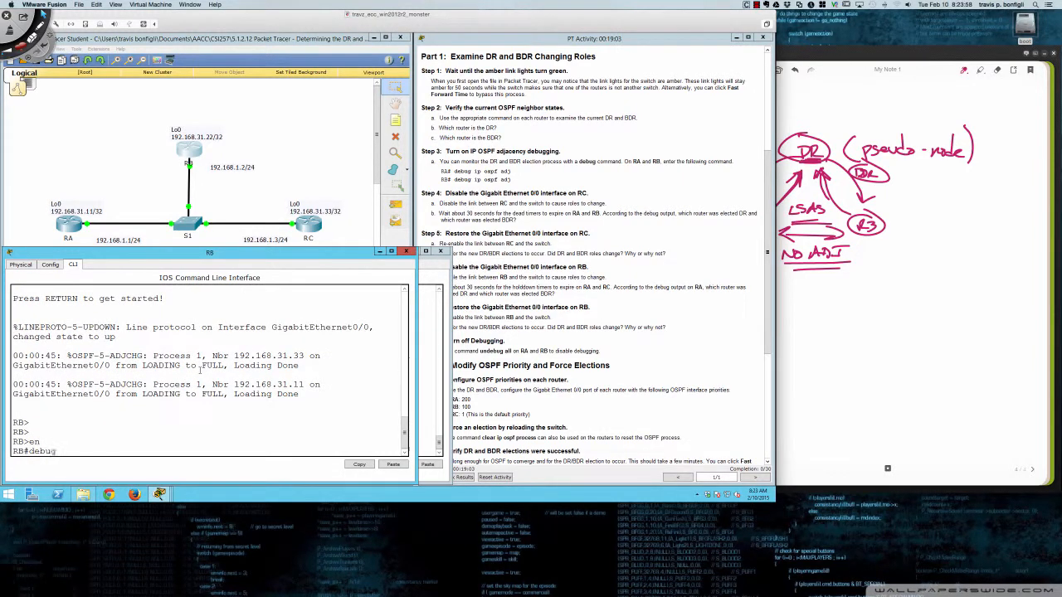
{"action": "type", "text": " ip ospf adj"}
{"action": "key", "text": "Return"}
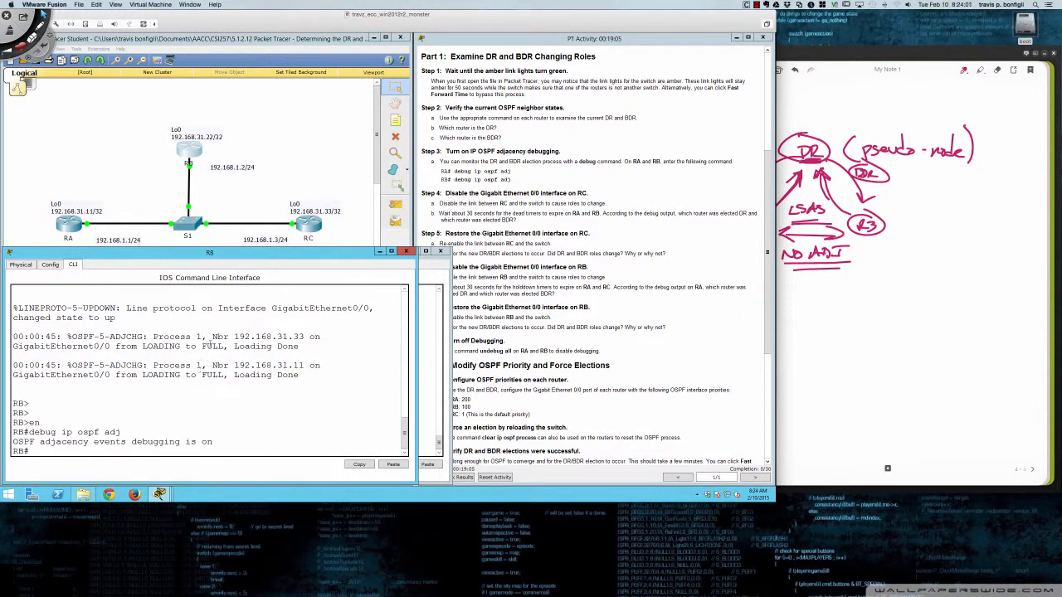
Open router RC's command line, enter privileged mode and turn on OSPF adjacency debugging with debug ip ospf adj.
{"action": "left_click", "coordinate": [308, 225]}
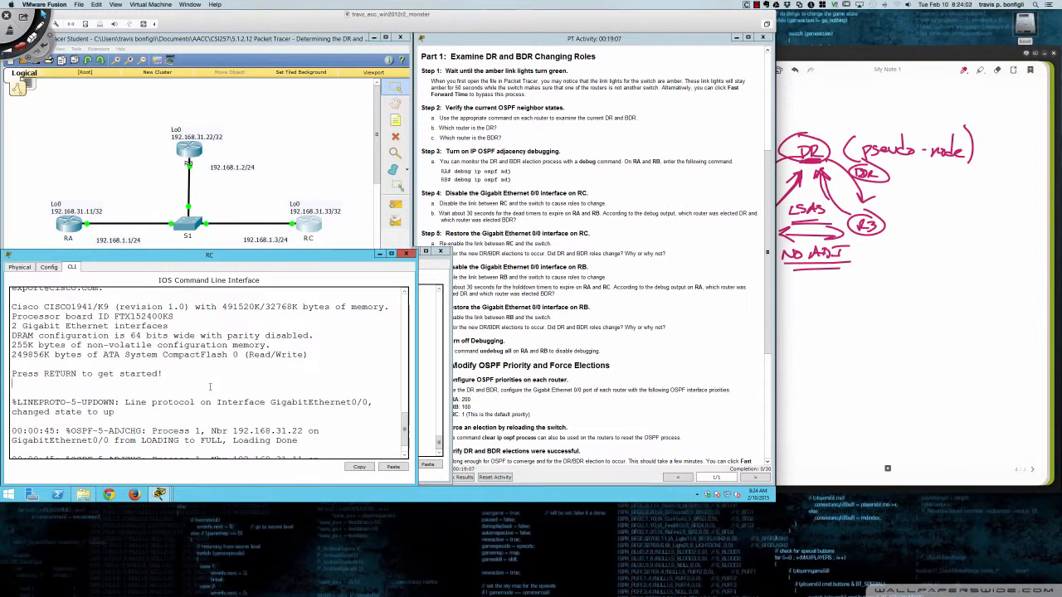
{"action": "key", "text": "Return"}
{"action": "key", "text": "Return"}
{"action": "type", "text": "en"}
{"action": "key", "text": "Return"}
{"action": "type", "text": "debug"}
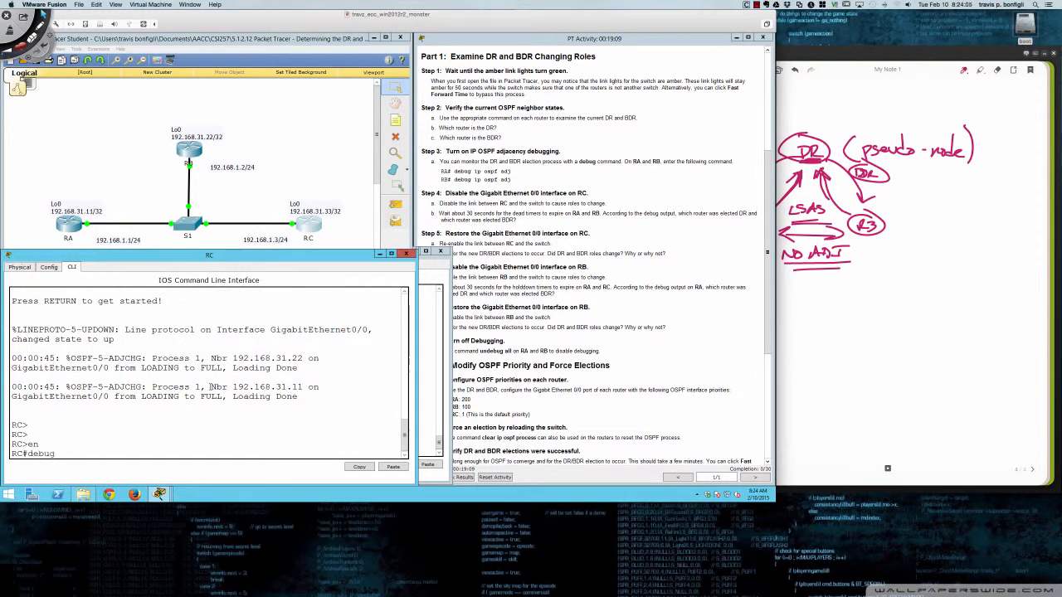
{"action": "type", "text": " ip ospf adj"}
{"action": "key", "text": "Return"}
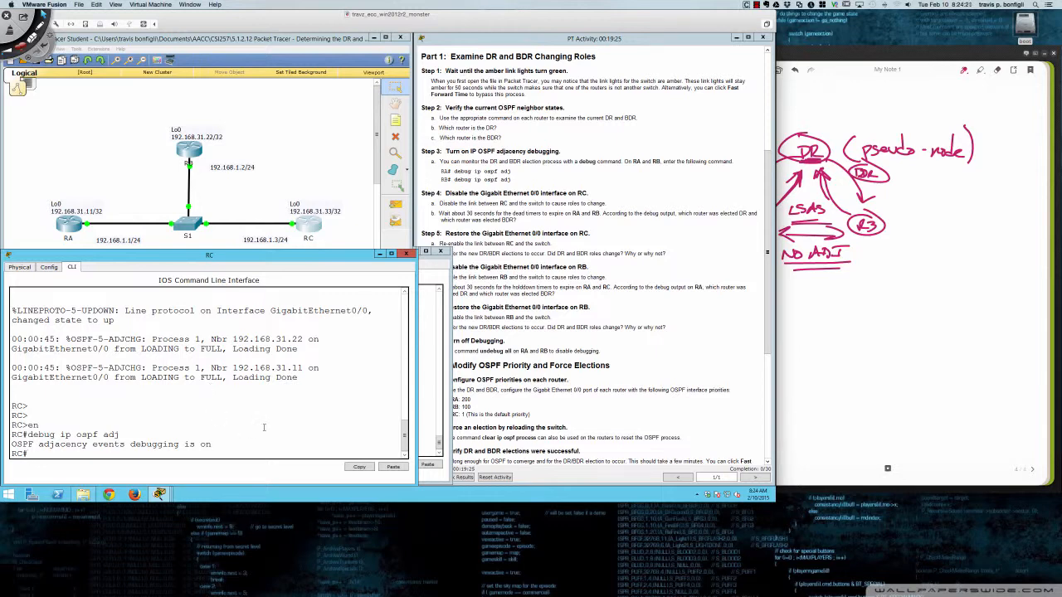
Run sh ip ospf neigh on RC, widen its window to fit the table, and highlight both neighbor IDs and the BDR state.
{"action": "key", "text": "Return"}
{"action": "key", "text": "Return"}
{"action": "key", "text": "Return"}
{"action": "type", "text": "sh"}
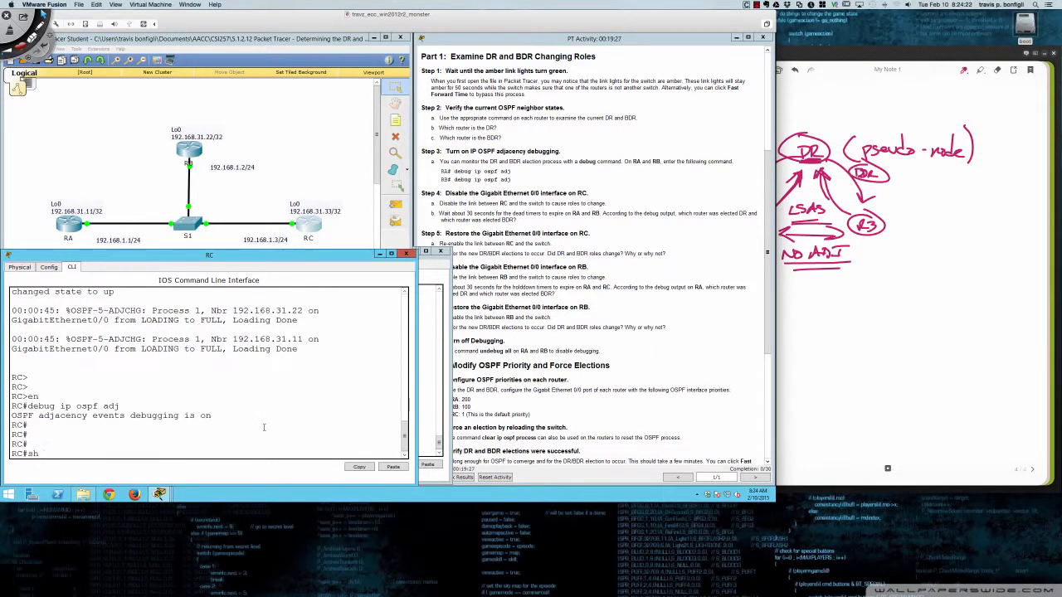
{"action": "type", "text": " ip ospf neigh"}
{"action": "key", "text": "Return"}
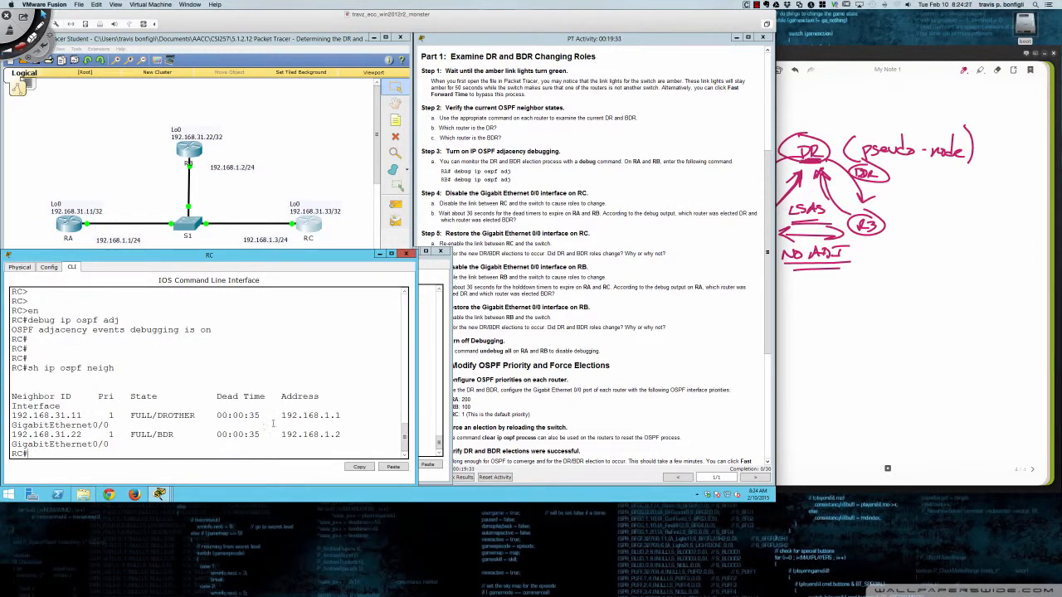
{"action": "left_click_drag", "start_coordinate": [417, 405], "coordinate": [454, 403]}
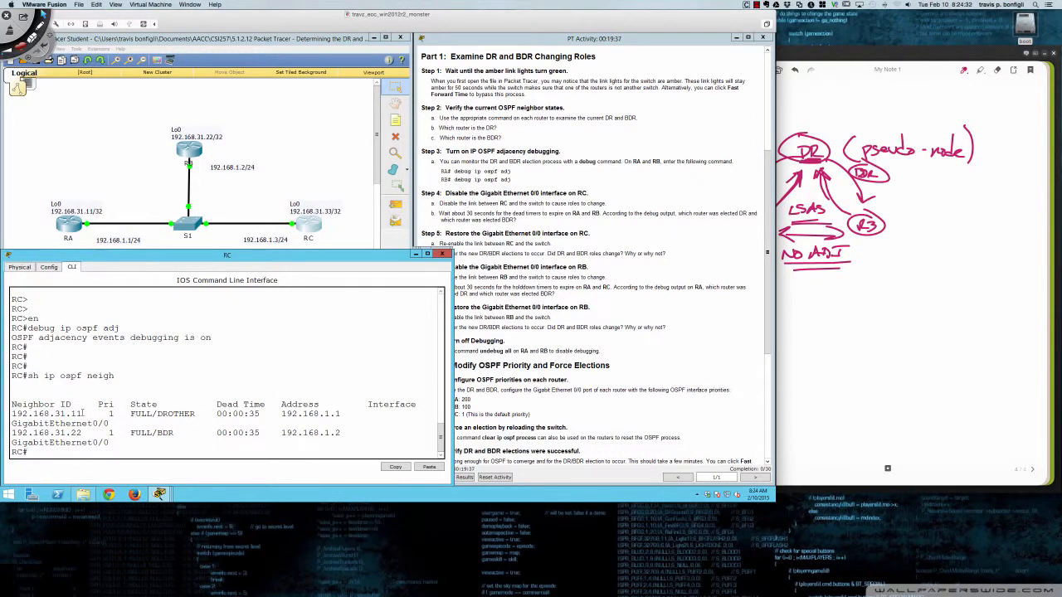
{"action": "left_click_drag", "start_coordinate": [82, 412], "coordinate": [11, 413]}
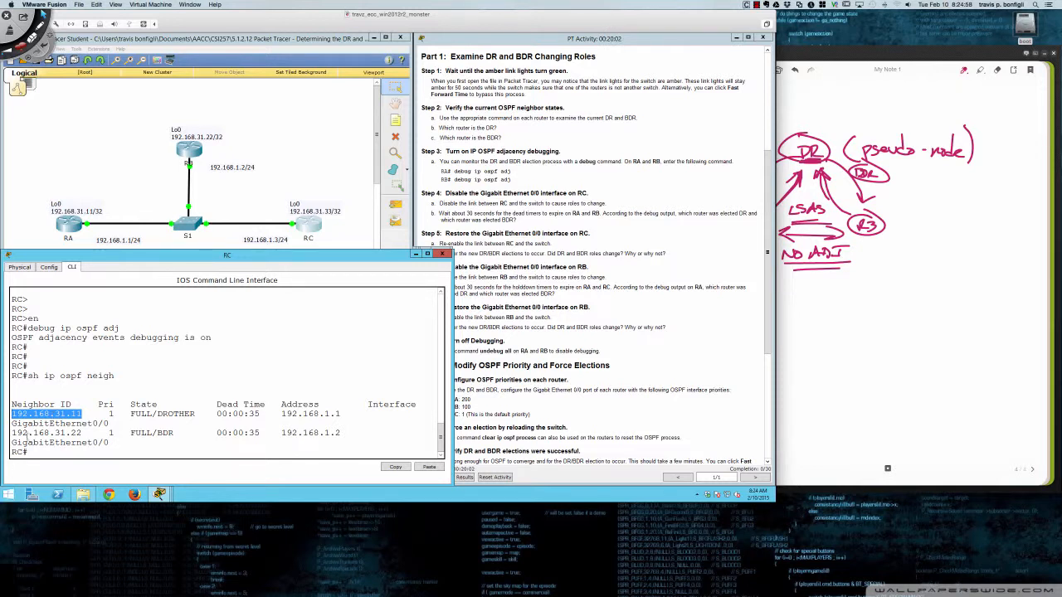
{"action": "left_click", "coordinate": [13, 432]}
{"action": "left_click_drag", "start_coordinate": [13, 432], "coordinate": [83, 432]}
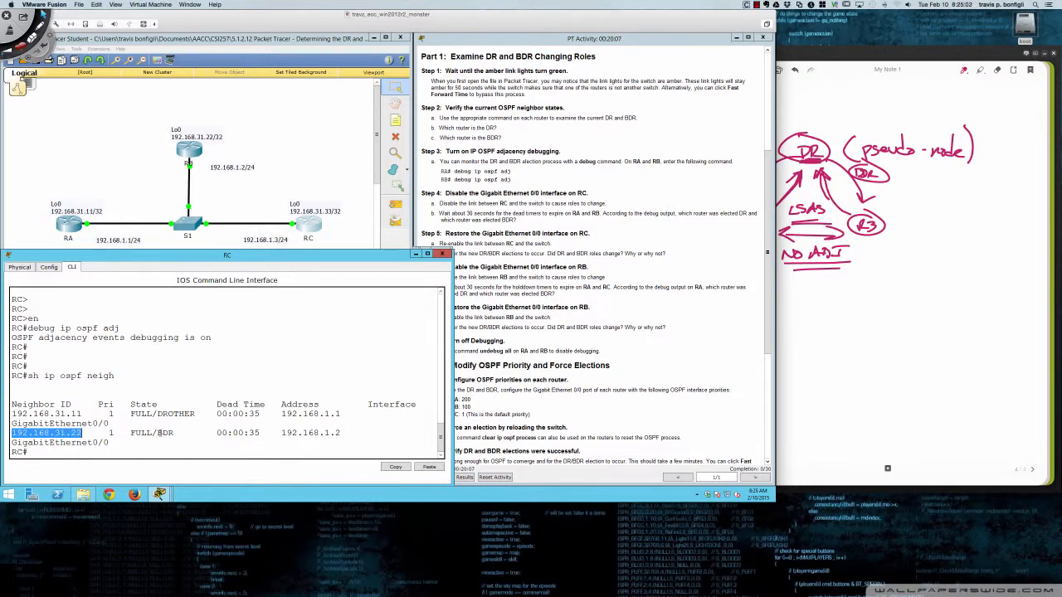
{"action": "left_click_drag", "start_coordinate": [157, 432], "coordinate": [175, 432]}
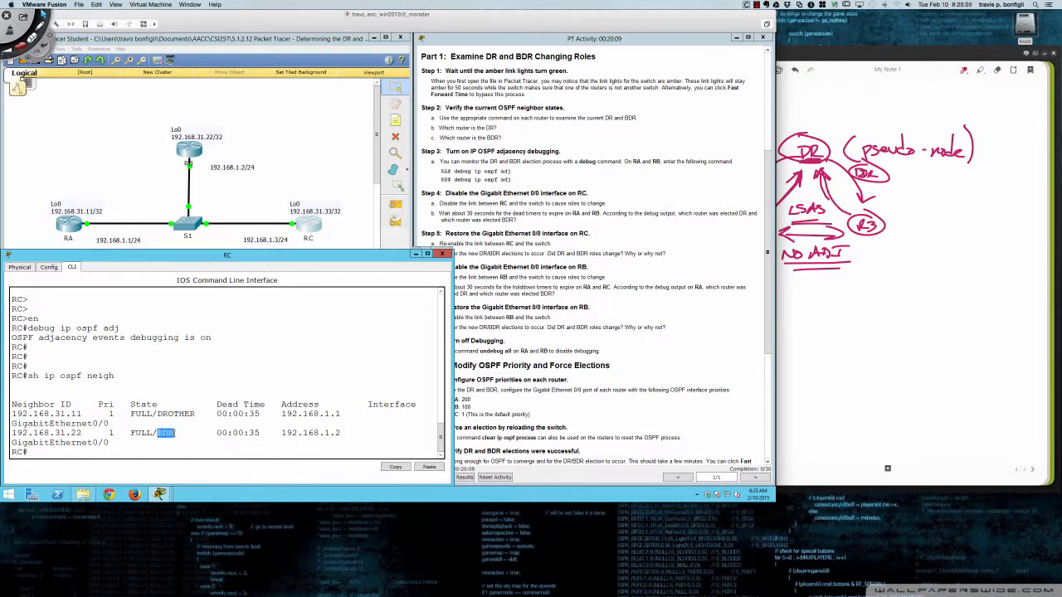
List RC's interfaces and their status with sh ip int bri.
{"action": "left_click", "coordinate": [189, 432]}
{"action": "key", "text": "Return"}
{"action": "key", "text": "Return"}
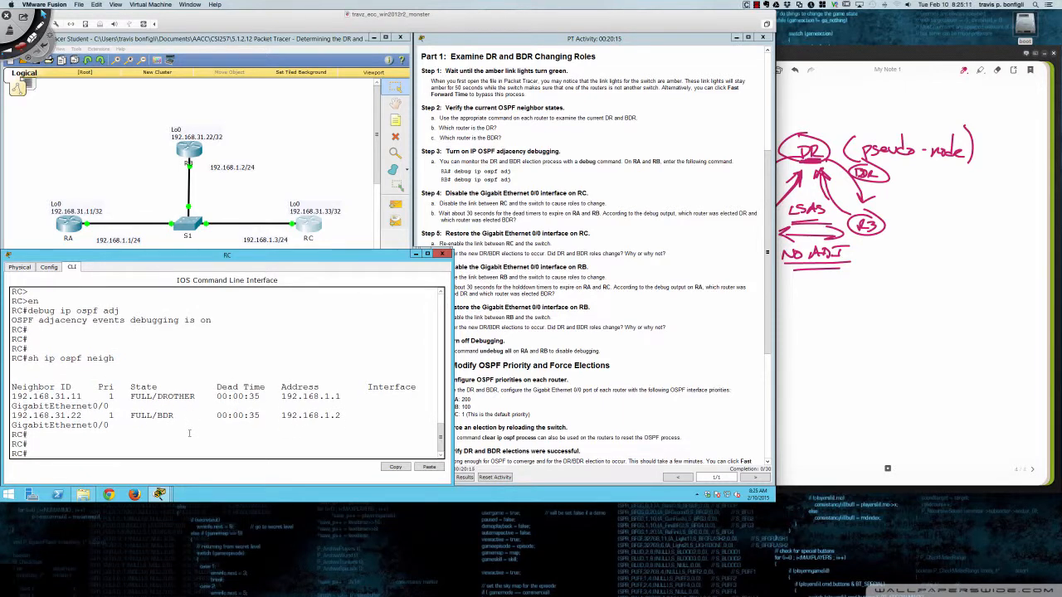
{"action": "type", "text": "sh ip int bri"}
{"action": "key", "text": "Return"}
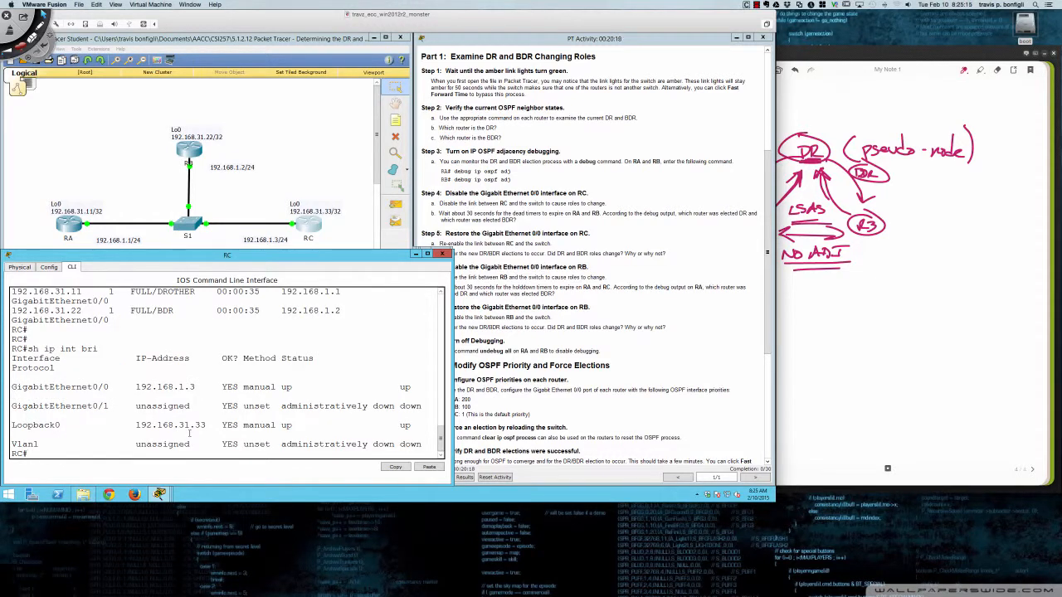
Enter global configuration on RC and shut down interface gi0/0, returning to a clean prompt after the debug output.
{"action": "type", "text": "conf t"}
{"action": "key", "text": "Return"}
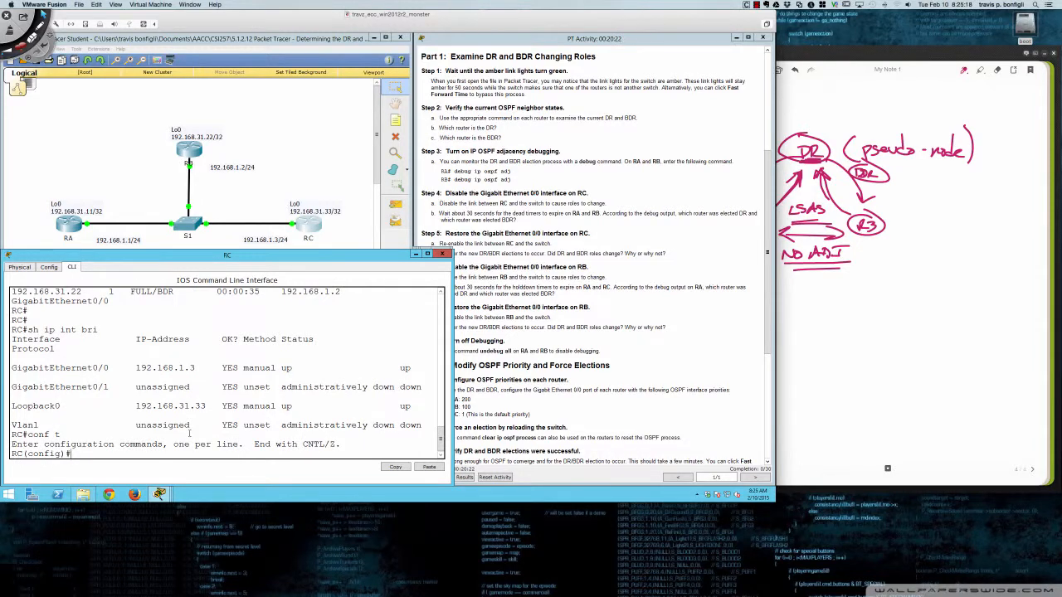
{"action": "type", "text": "int gi0/0"}
{"action": "key", "text": "Return"}
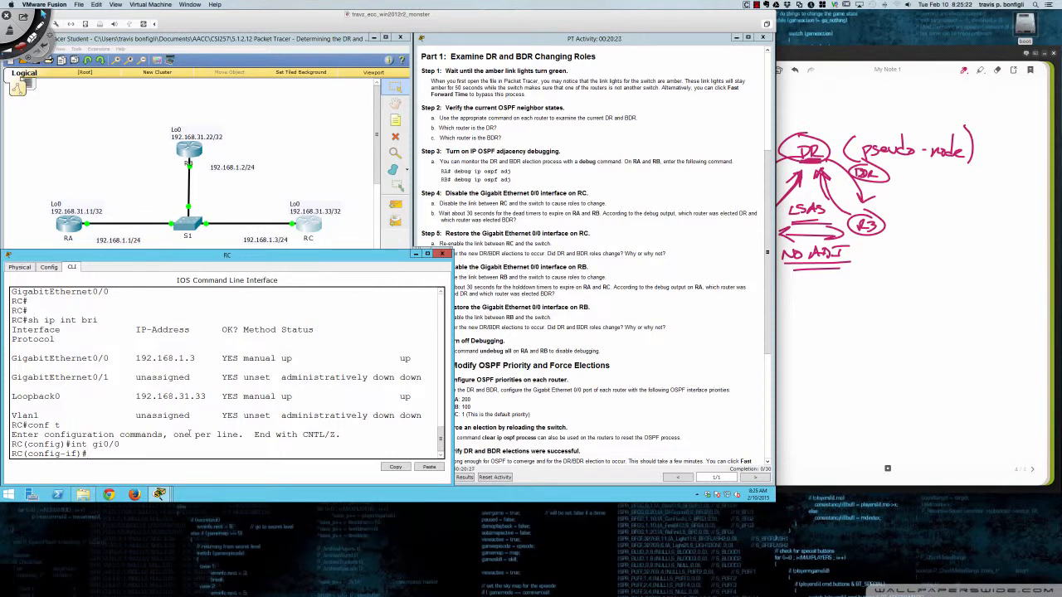
{"action": "type", "text": "shut"}
{"action": "key", "text": "Return"}
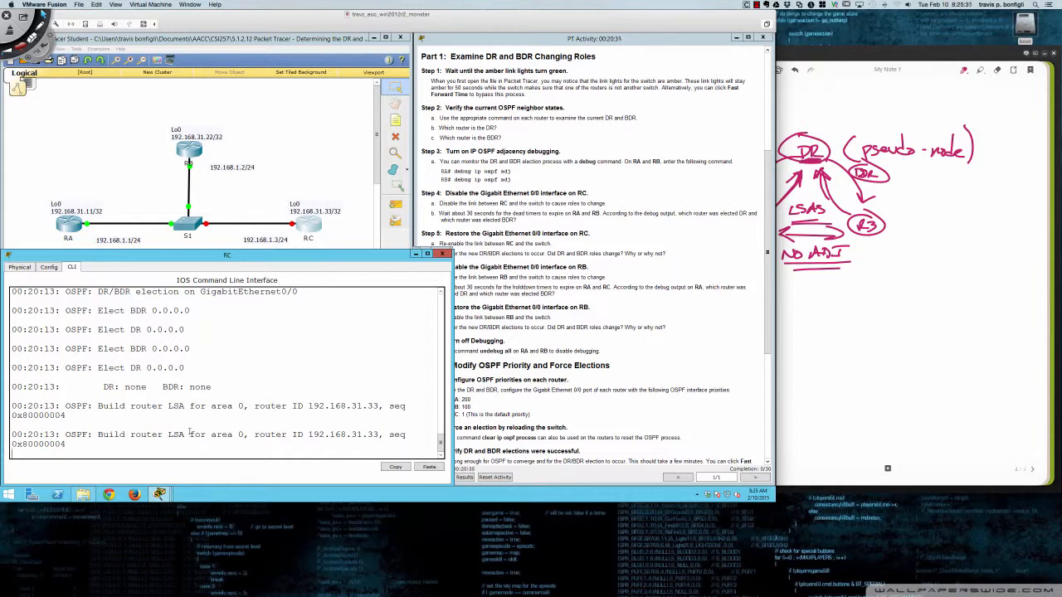
{"action": "scroll", "coordinate": [189, 428], "scroll_direction": "down", "scroll_amount": 1}
{"action": "key", "text": "Return"}
{"action": "key", "text": "Return"}
{"action": "key", "text": "Return"}
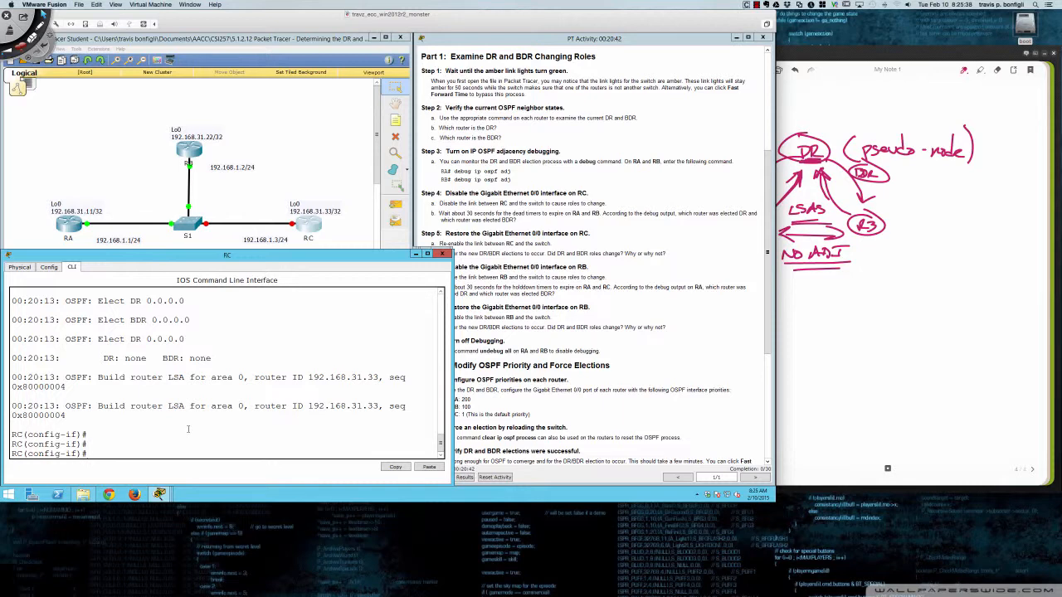
Open RA's command line, rerun debug ip ospf adj and list the OSPF neighbors with sh ip ospf neigh.
{"action": "left_click", "coordinate": [76, 226]}
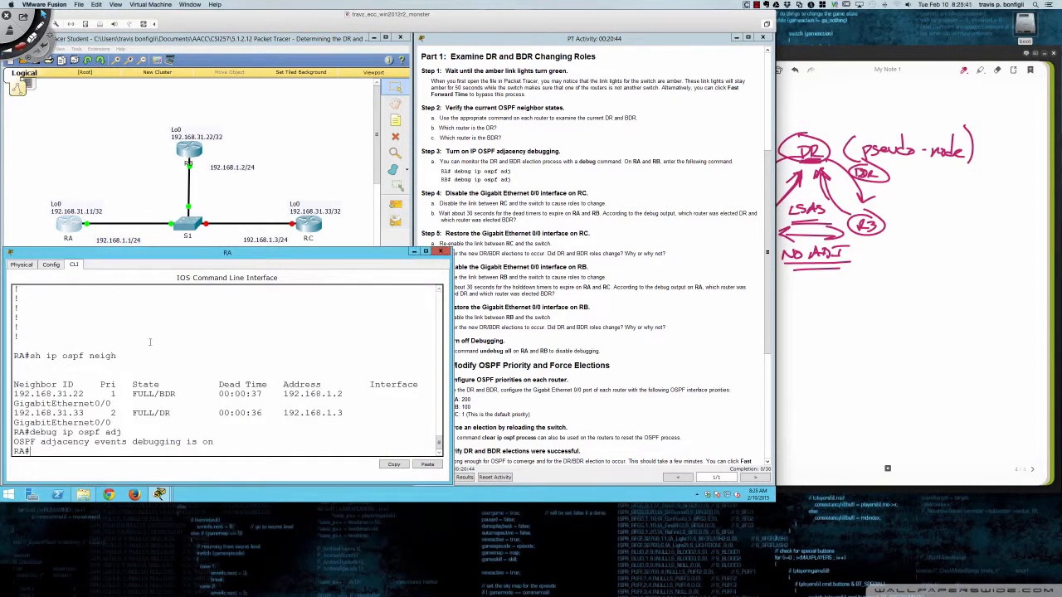
{"action": "key", "text": "Up"}
{"action": "key", "text": "Return"}
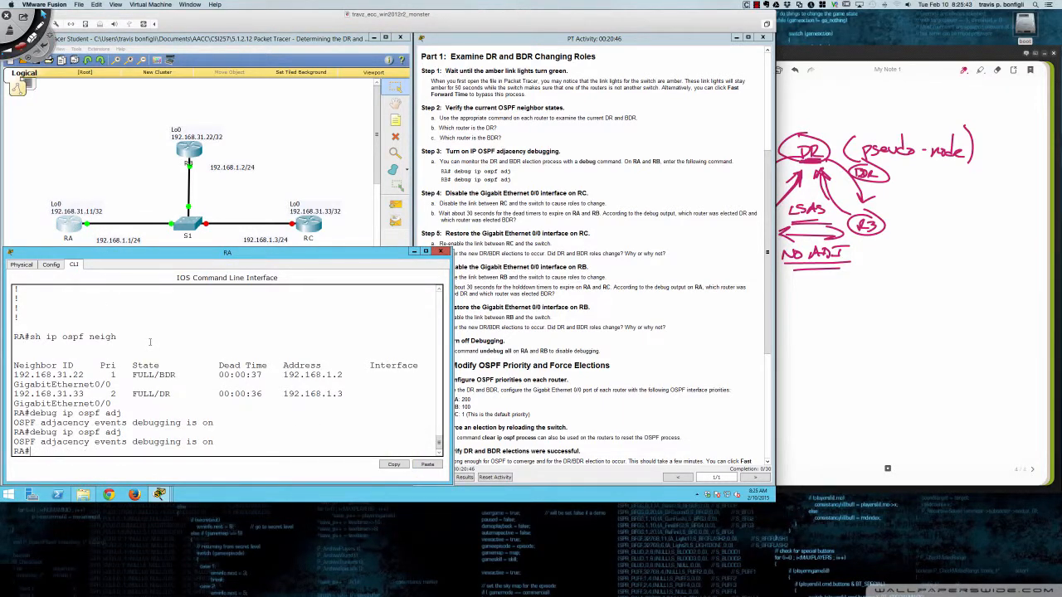
{"action": "key", "text": "Up"}
{"action": "key", "text": "Up"}
{"action": "key", "text": "Return"}
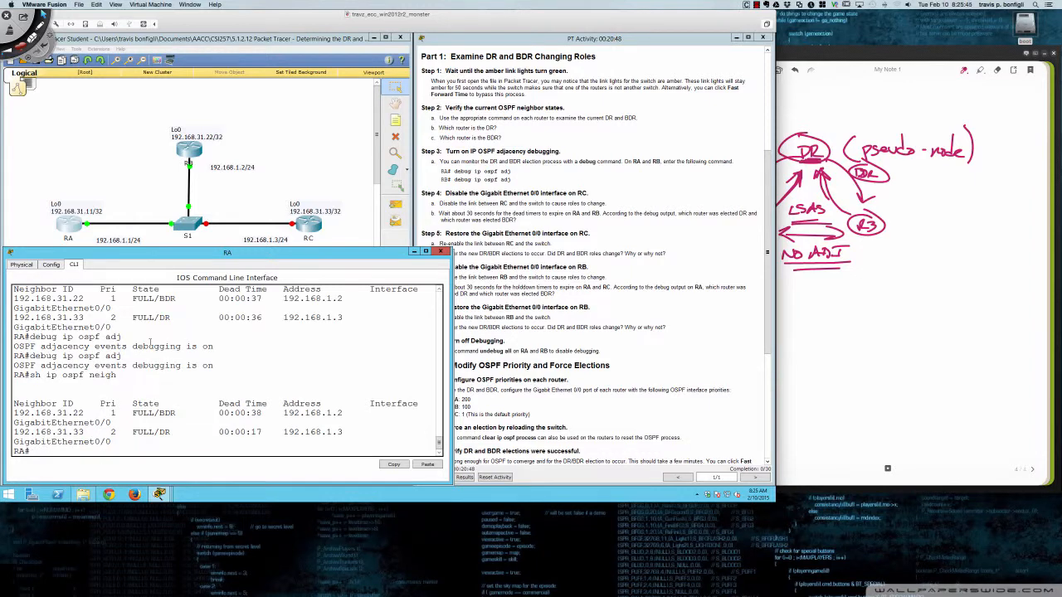
Keep rerunning sh ip ospf neigh on RA until the dead timer of neighbor 192.168.31.33 expires.
{"action": "key", "text": "Up"}
{"action": "key", "text": "Return"}
{"action": "key", "text": "Up"}
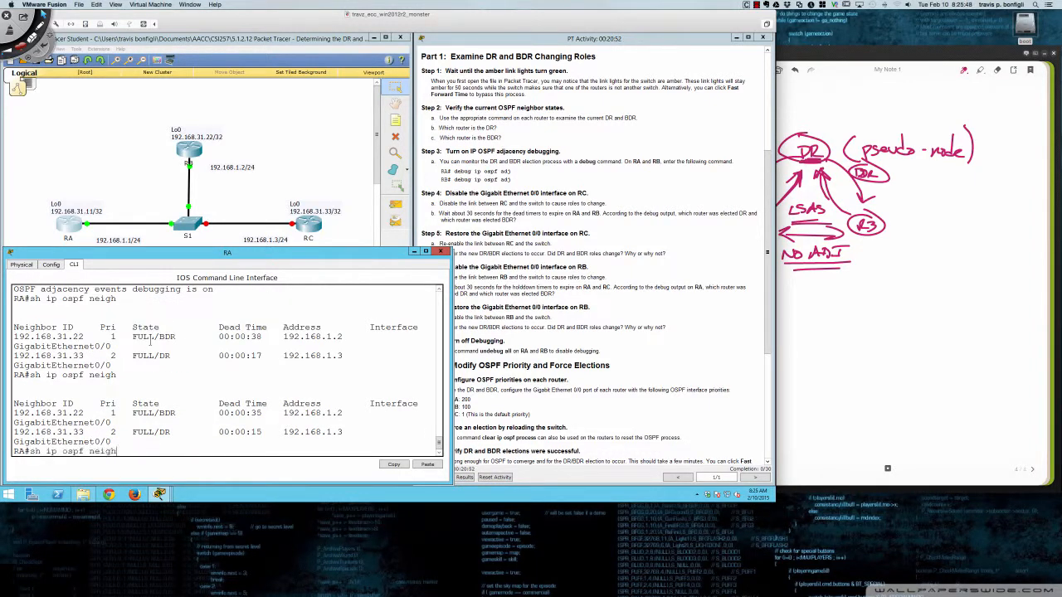
{"action": "key", "text": "Return"}
{"action": "key", "text": "Up"}
{"action": "key", "text": "Return"}
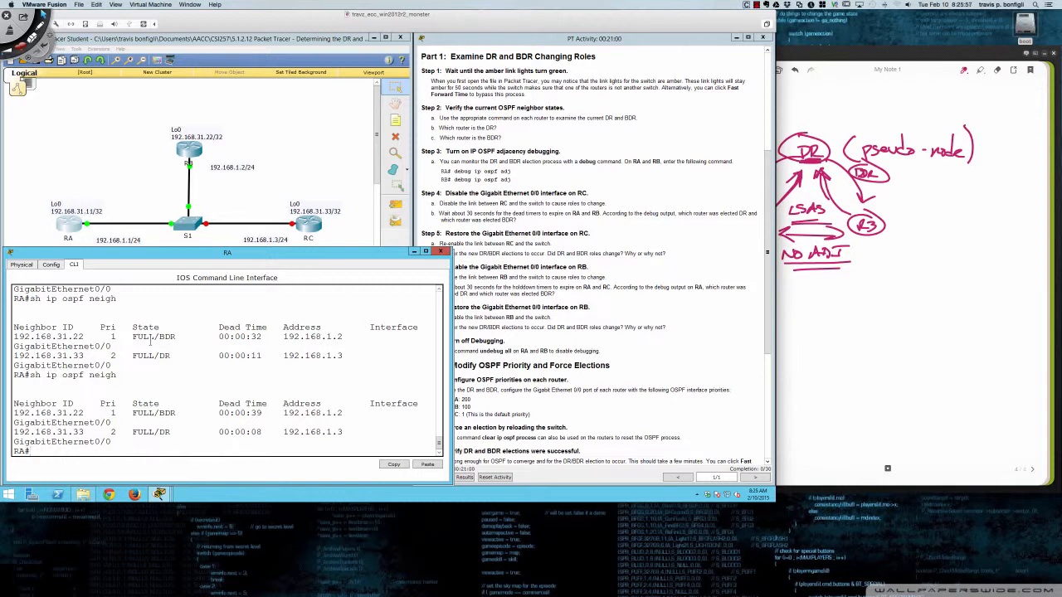
{"action": "key", "text": "Up"}
{"action": "key", "text": "Return"}
{"action": "key", "text": "Up"}
{"action": "key", "text": "Return"}
{"action": "key", "text": "Up"}
{"action": "key", "text": "Return"}
{"action": "key", "text": "Up"}
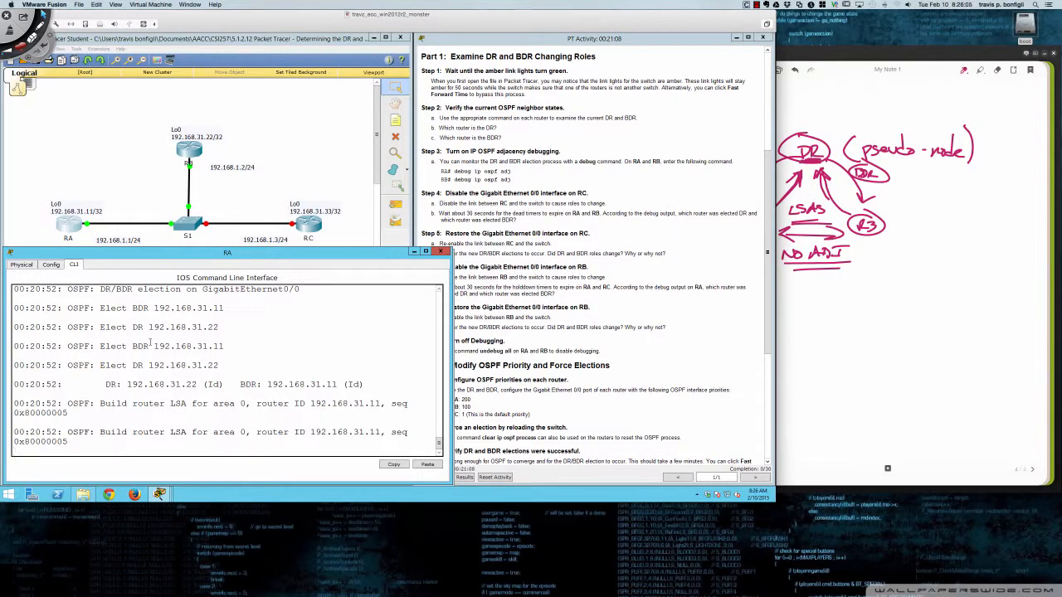
Review RA's first election debug messages, highlighting neighbor 192.168.31.33 and its FULL to DOWN transition.
{"action": "scroll", "coordinate": [150, 336], "scroll_direction": "up", "scroll_amount": 3}
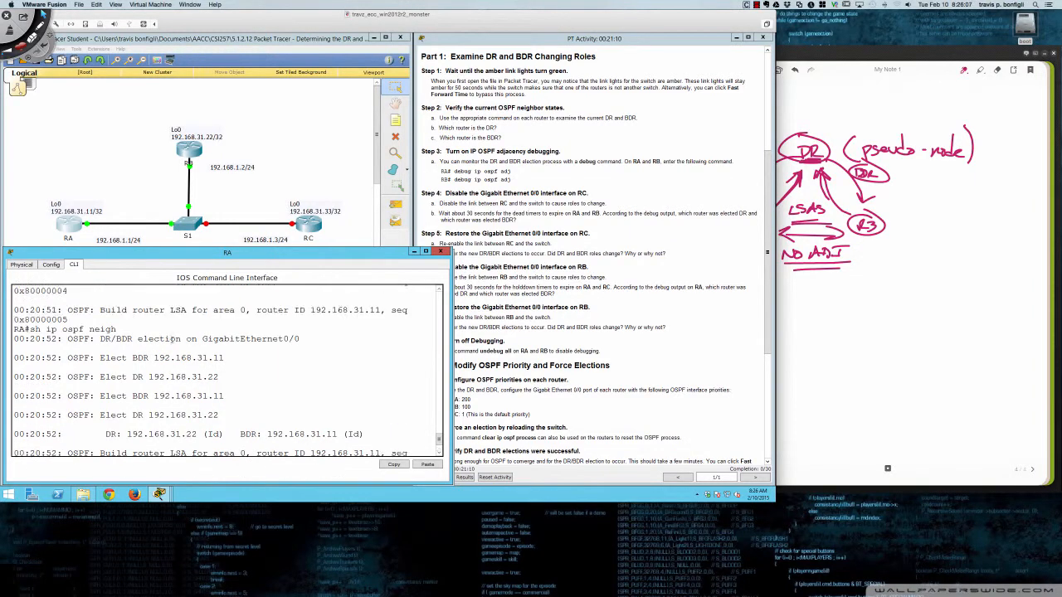
{"action": "scroll", "coordinate": [172, 336], "scroll_direction": "up", "scroll_amount": 2}
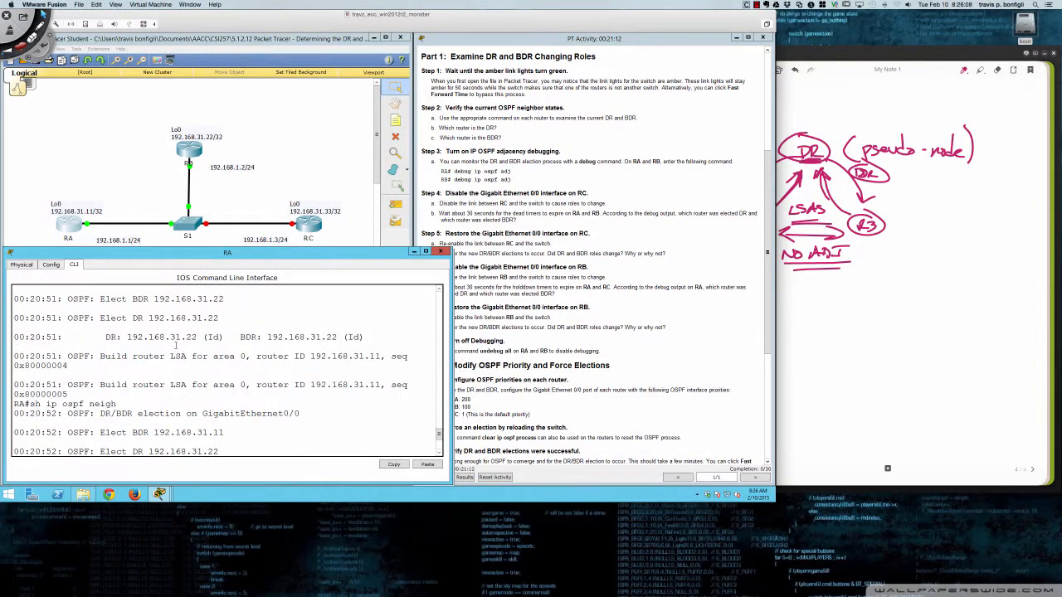
{"action": "scroll", "coordinate": [176, 345], "scroll_direction": "up", "scroll_amount": 4}
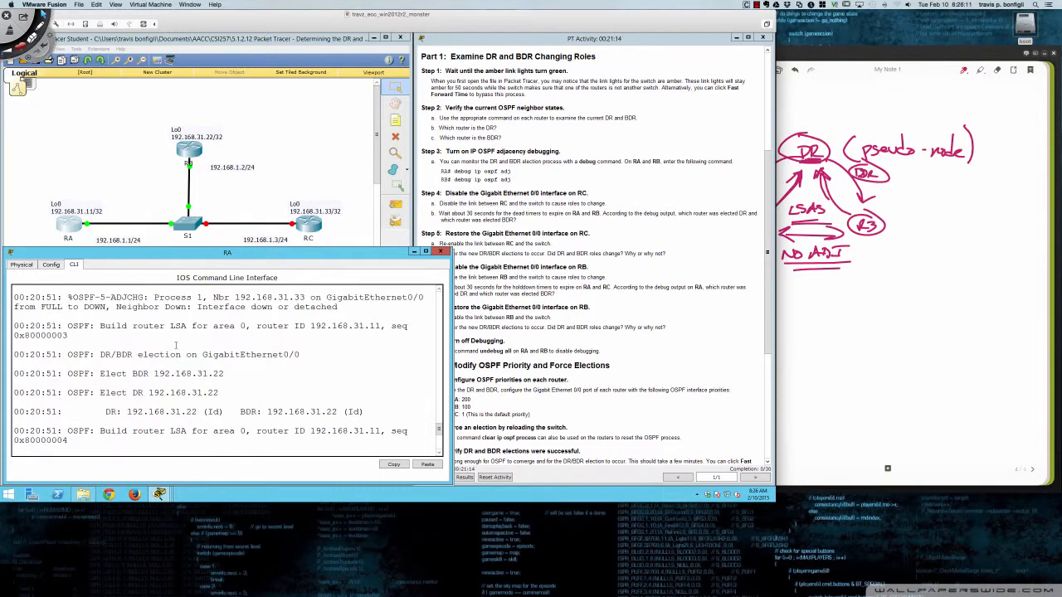
{"action": "scroll", "coordinate": [176, 345], "scroll_direction": "up", "scroll_amount": 1}
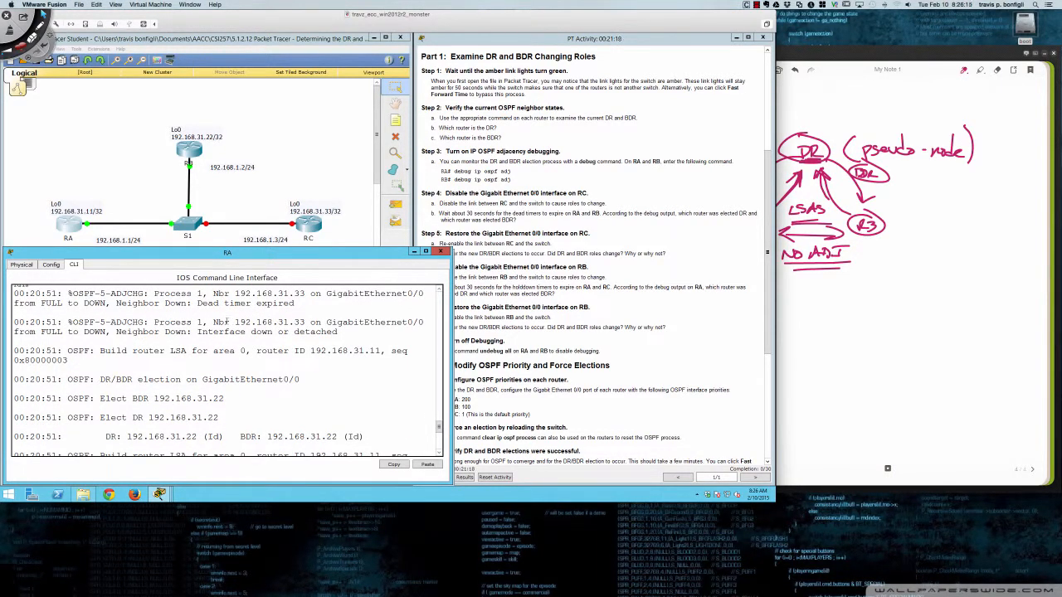
{"action": "left_click_drag", "start_coordinate": [235, 323], "coordinate": [305, 322]}
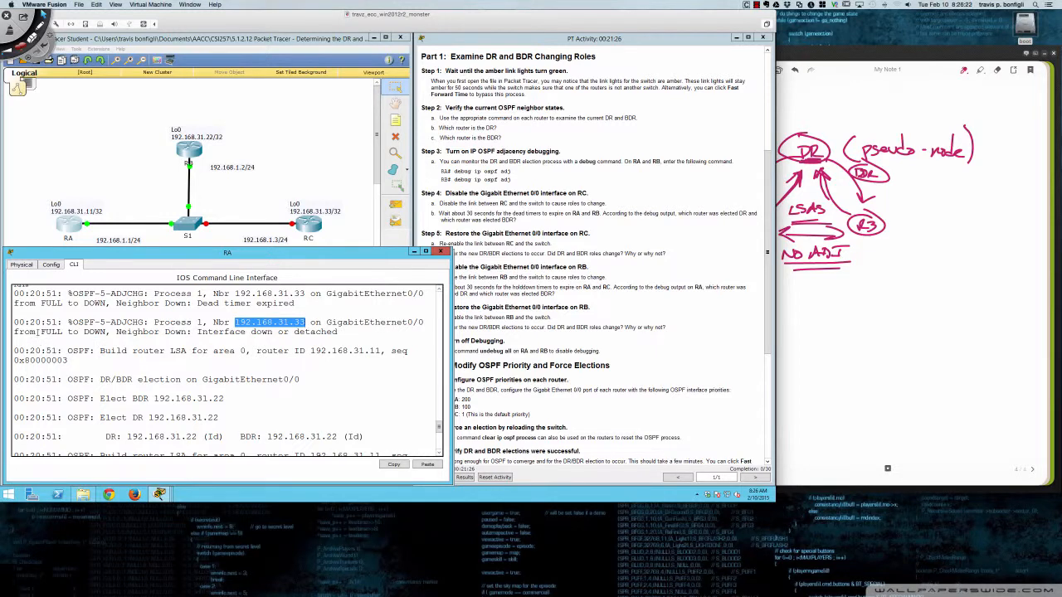
{"action": "left_click_drag", "start_coordinate": [38, 332], "coordinate": [108, 333]}
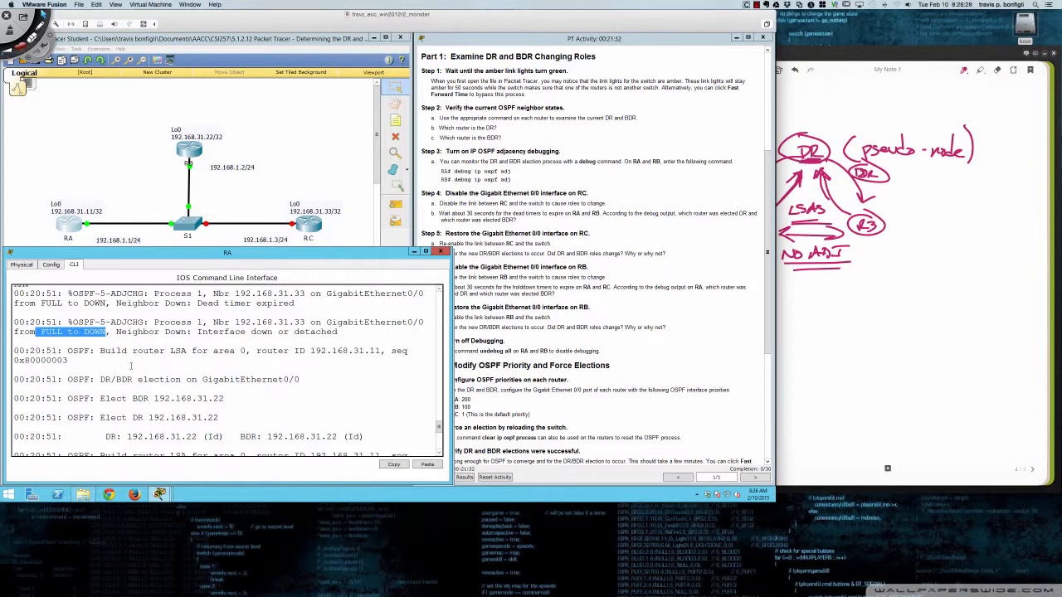
{"action": "scroll", "coordinate": [131, 366], "scroll_direction": "down", "scroll_amount": 2}
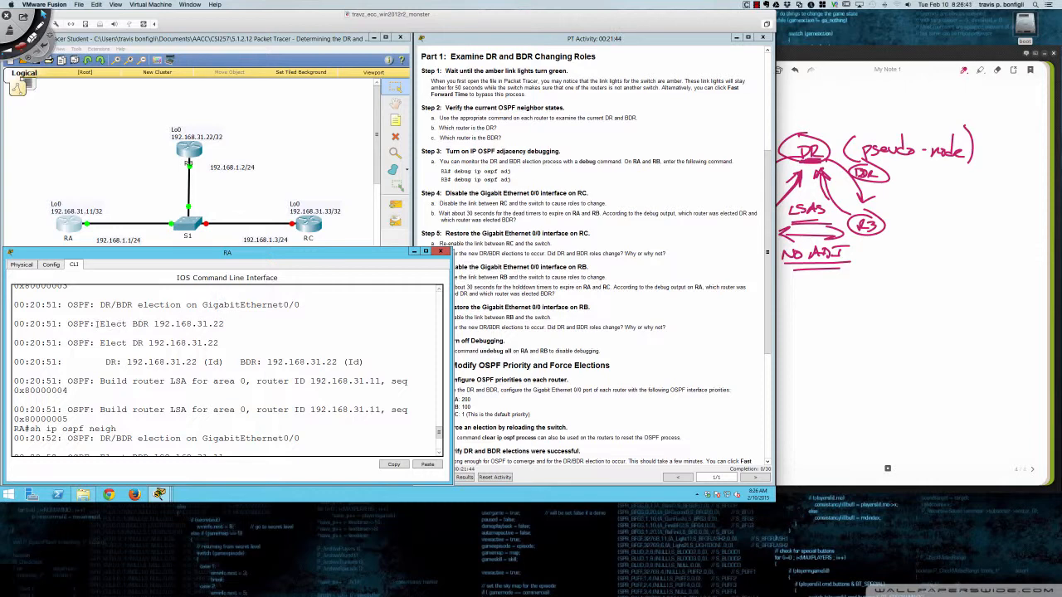
Switch to Deskscribble, mark the elected BDR and DR entries for 192.168.31.22 in RA's output, clear the annotations and return to VMware Fusion.
{"action": "key", "text": "super+Tab"}
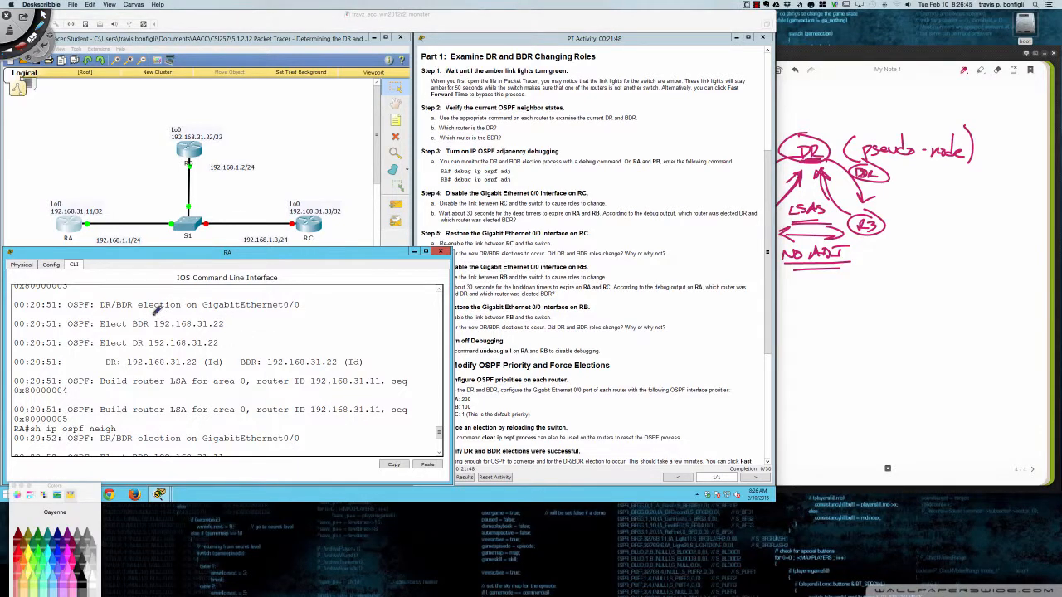
{"action": "mouse_move", "coordinate": [154, 316]}
{"action": "left_mouse_down"}
{"action": "mouse_move", "coordinate": [128, 321]}
{"action": "mouse_move", "coordinate": [184, 333]}
{"action": "mouse_move", "coordinate": [234, 318]}
{"action": "mouse_move", "coordinate": [209, 307]}
{"action": "left_mouse_up"}
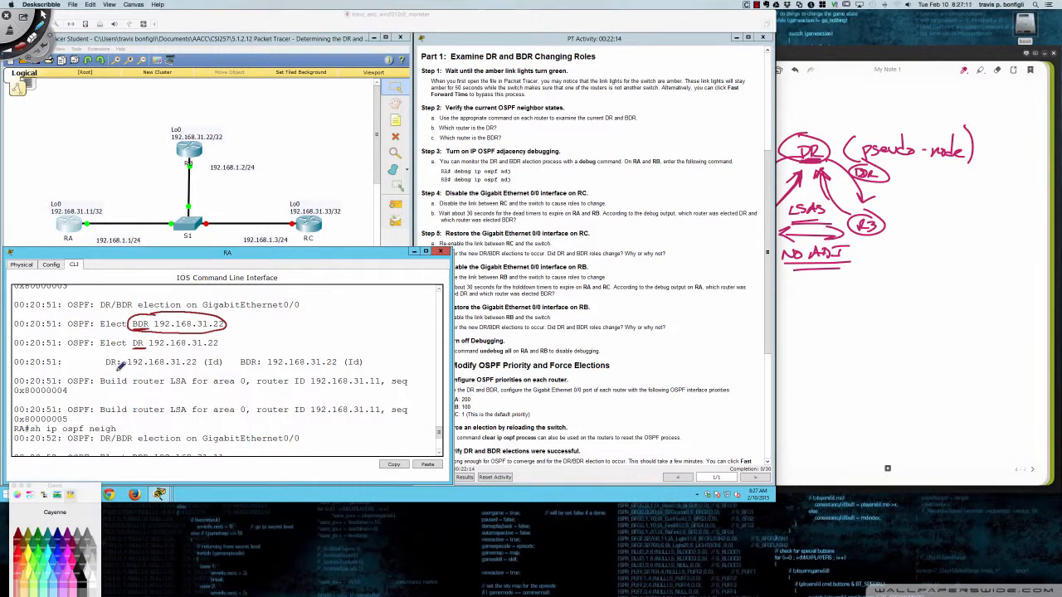
{"action": "left_click_drag", "start_coordinate": [105, 368], "coordinate": [119, 368]}
{"action": "left_click_drag", "start_coordinate": [186, 369], "coordinate": [198, 367]}
{"action": "left_click_drag", "start_coordinate": [242, 368], "coordinate": [260, 368]}
{"action": "mouse_move", "coordinate": [323, 368]}
{"action": "left_mouse_down"}
{"action": "mouse_move", "coordinate": [340, 369]}
{"action": "mouse_move", "coordinate": [330, 362]}
{"action": "left_mouse_up"}
{"action": "key", "text": "super+n"}
{"action": "key", "text": "super+Tab"}
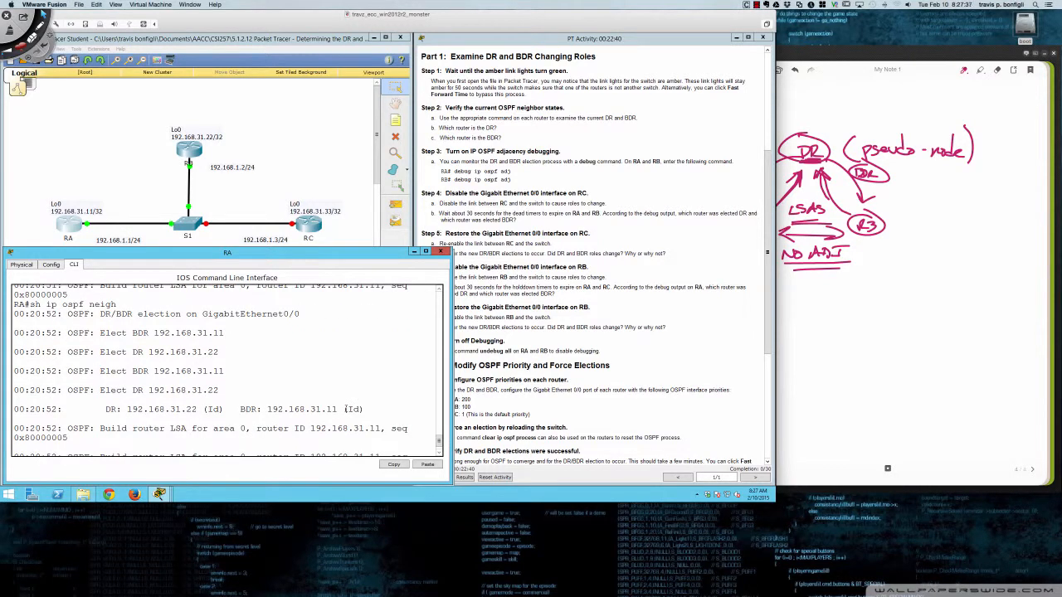
Examine RA's second DR/BDR election, highlighting RA's router ID, each elected BDR 192.168.31.11 and DR 192.168.31.22, and the final DR/BDR line.
{"action": "scroll", "coordinate": [331, 385], "scroll_direction": "up", "scroll_amount": 2}
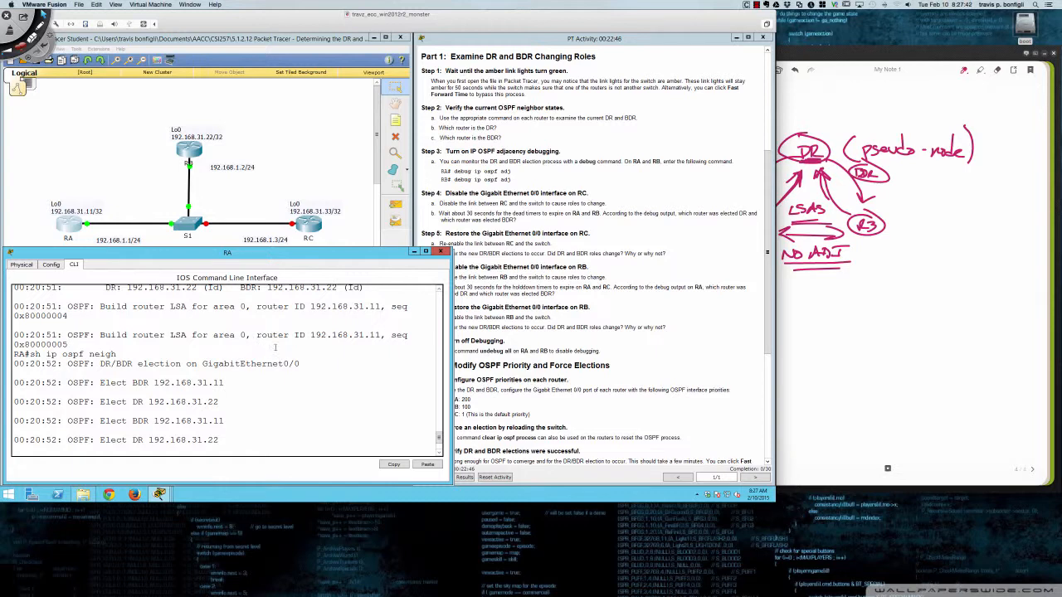
{"action": "left_click_drag", "start_coordinate": [354, 335], "coordinate": [382, 335]}
{"action": "scroll", "coordinate": [231, 379], "scroll_direction": "down", "scroll_amount": 2}
{"action": "scroll", "coordinate": [191, 365], "scroll_direction": "down", "scroll_amount": 1}
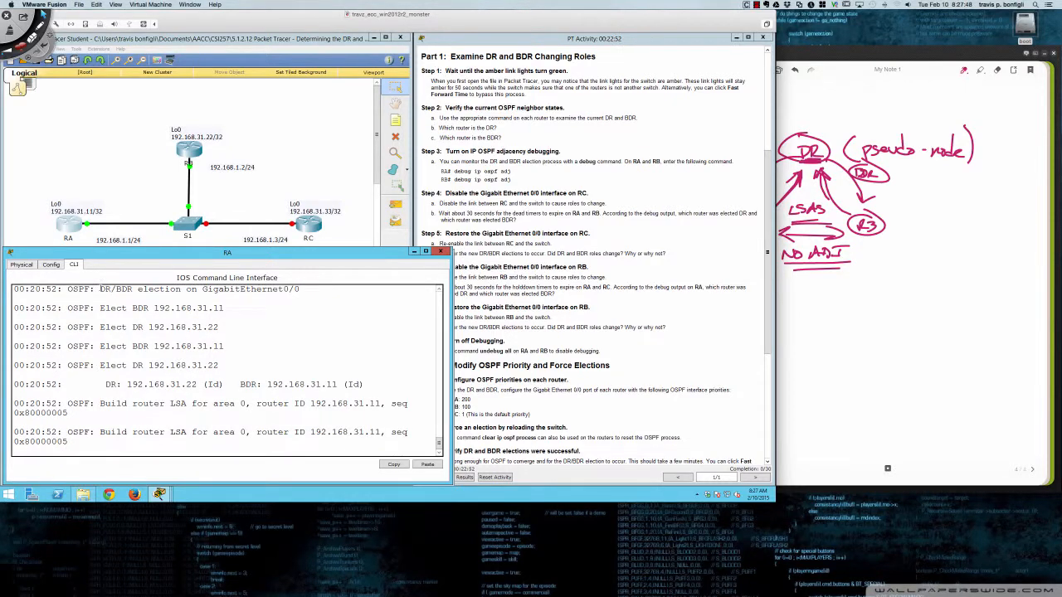
{"action": "left_click_drag", "start_coordinate": [100, 289], "coordinate": [186, 290]}
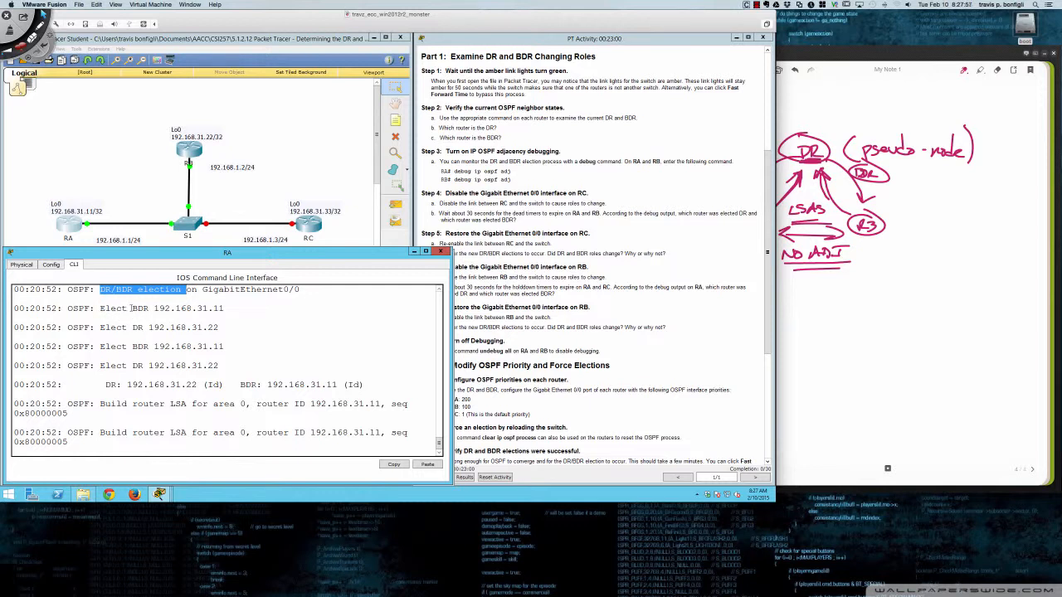
{"action": "left_click_drag", "start_coordinate": [132, 308], "coordinate": [224, 309]}
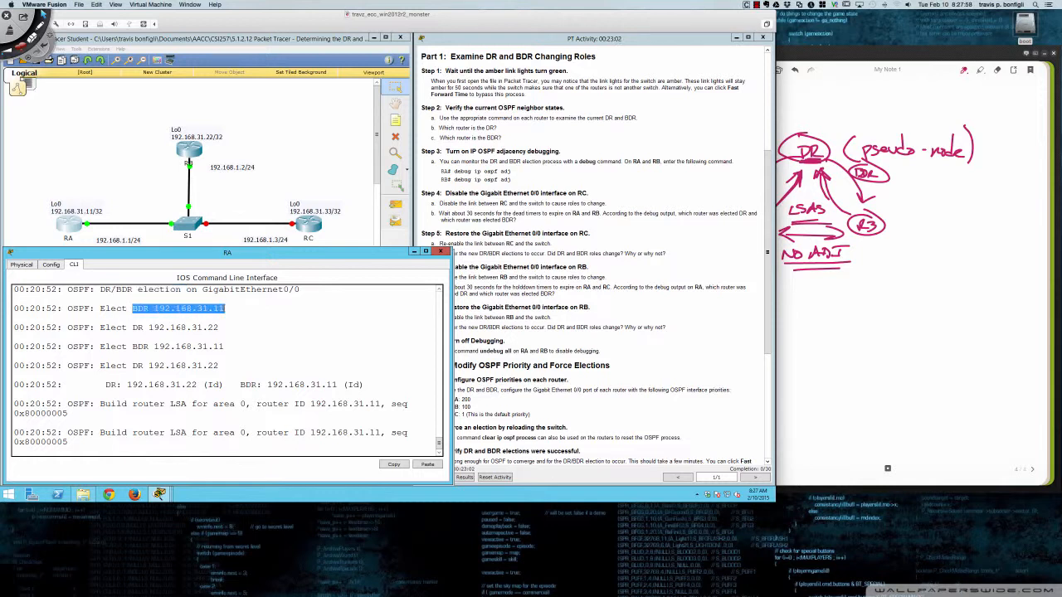
{"action": "left_click_drag", "start_coordinate": [160, 328], "coordinate": [219, 328]}
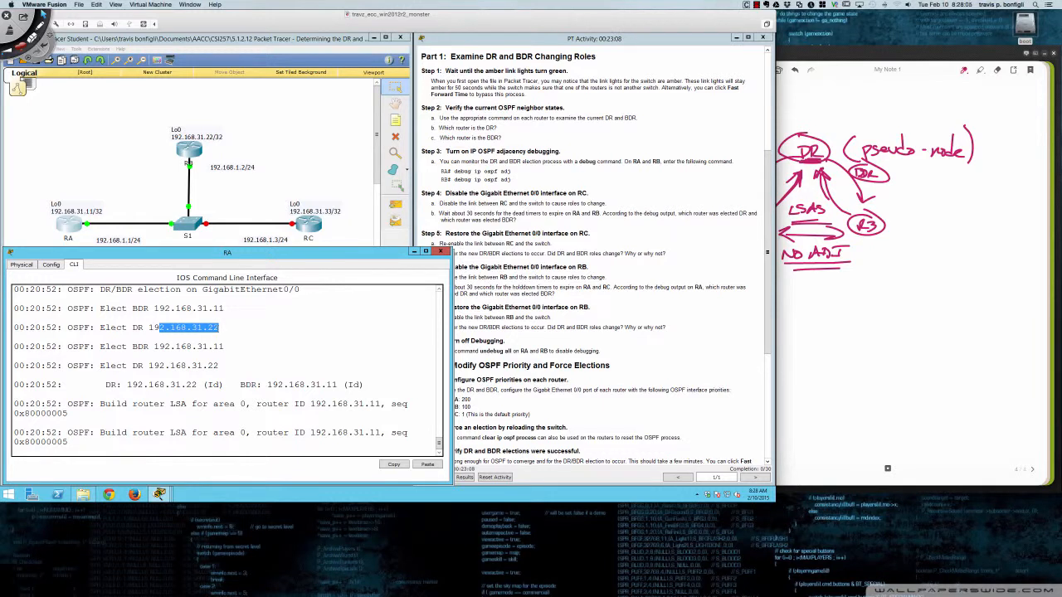
{"action": "left_click_drag", "start_coordinate": [181, 346], "coordinate": [224, 347]}
{"action": "left_click_drag", "start_coordinate": [160, 366], "coordinate": [219, 366]}
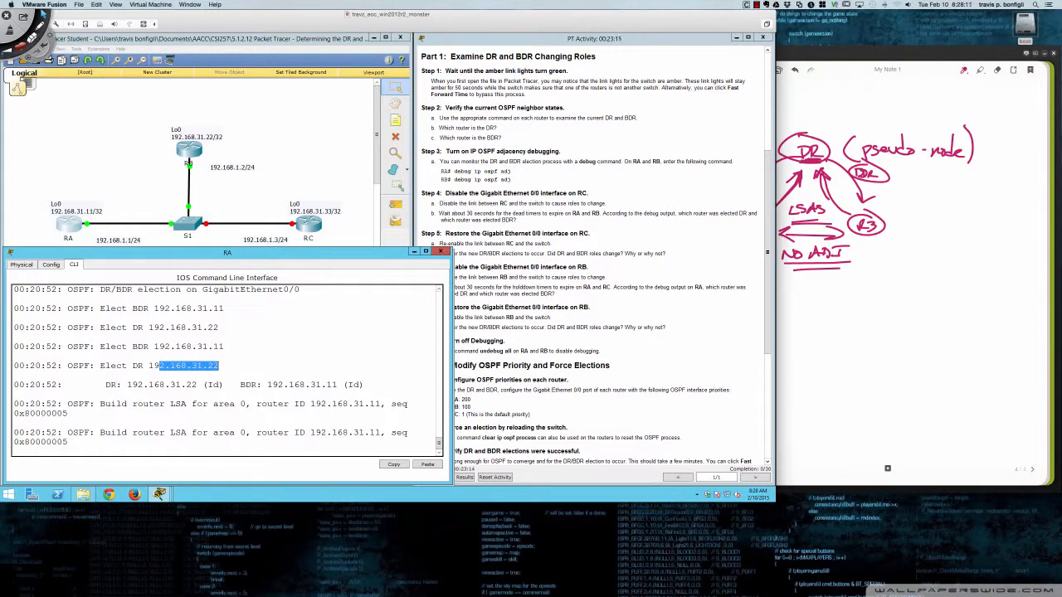
{"action": "scroll", "coordinate": [219, 366], "scroll_direction": "down", "scroll_amount": 1}
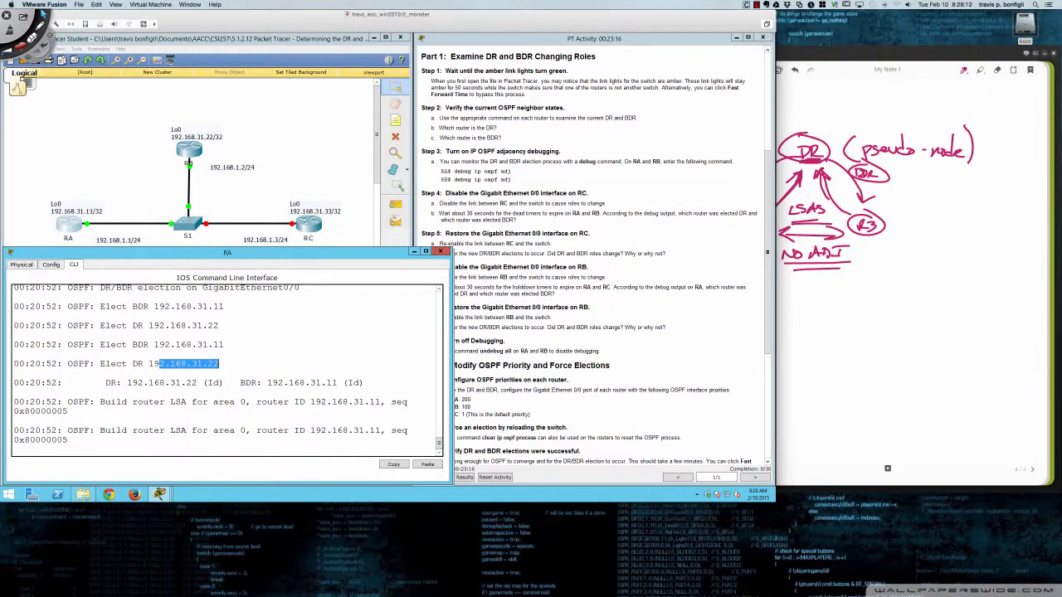
{"action": "left_click_drag", "start_coordinate": [105, 383], "coordinate": [365, 382]}
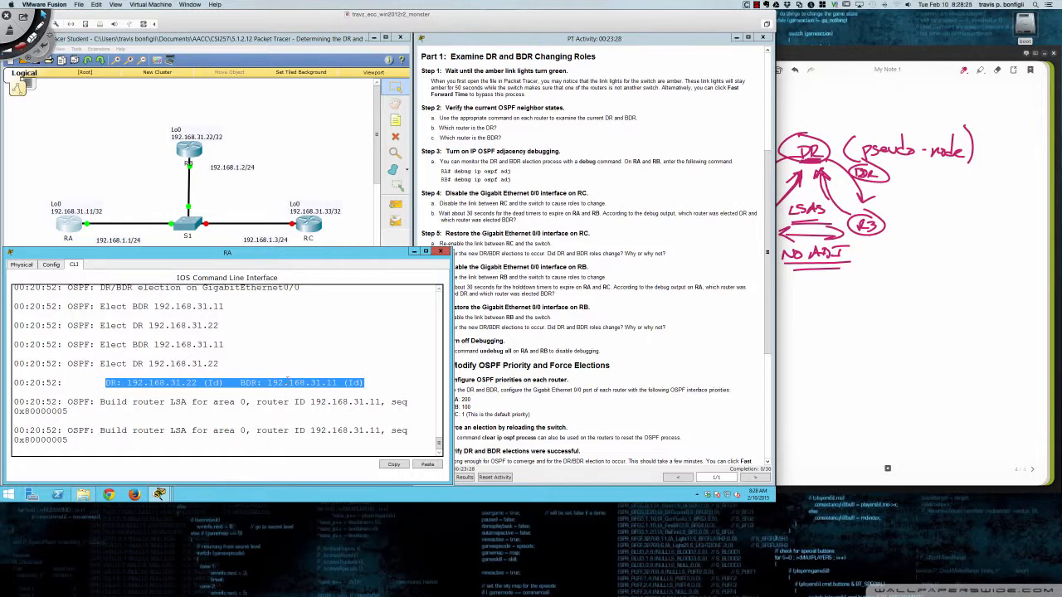
Run sh ip ospf neigh on RA and highlight the 192.168.31.22 neighbor entry, its FULL/DR state and its address 192.168.1.2.
{"action": "key", "text": "Return"}
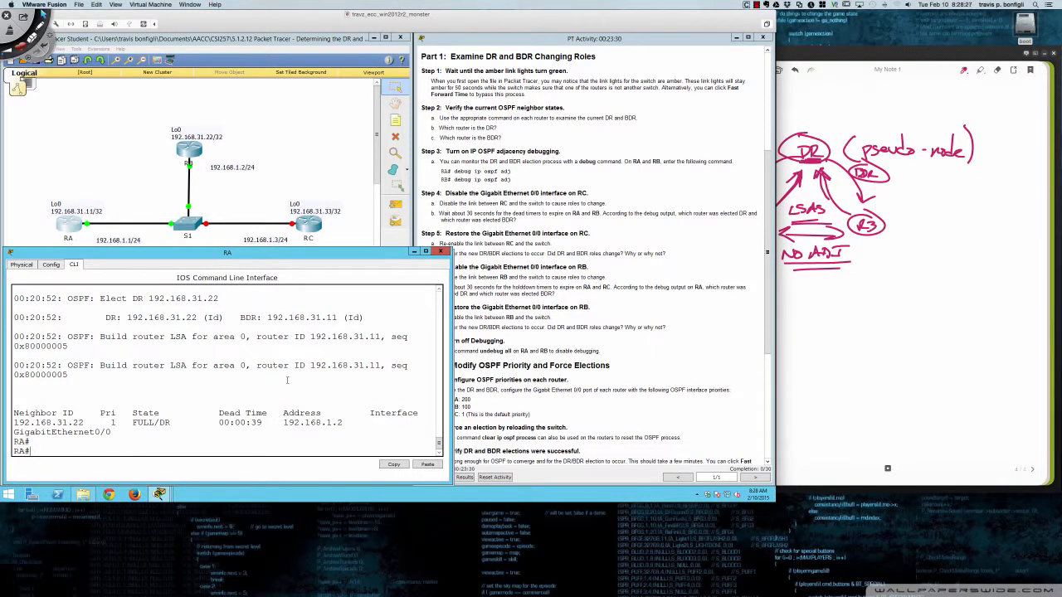
{"action": "type", "text": "sh ip ospf neigh"}
{"action": "key", "text": "Return"}
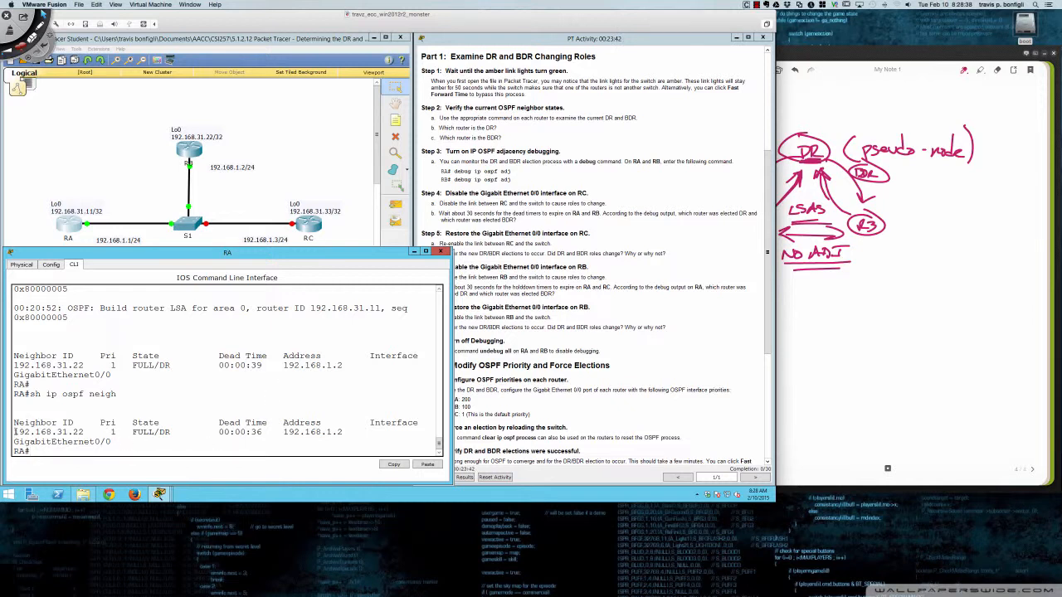
{"action": "left_click_drag", "start_coordinate": [15, 430], "coordinate": [171, 432]}
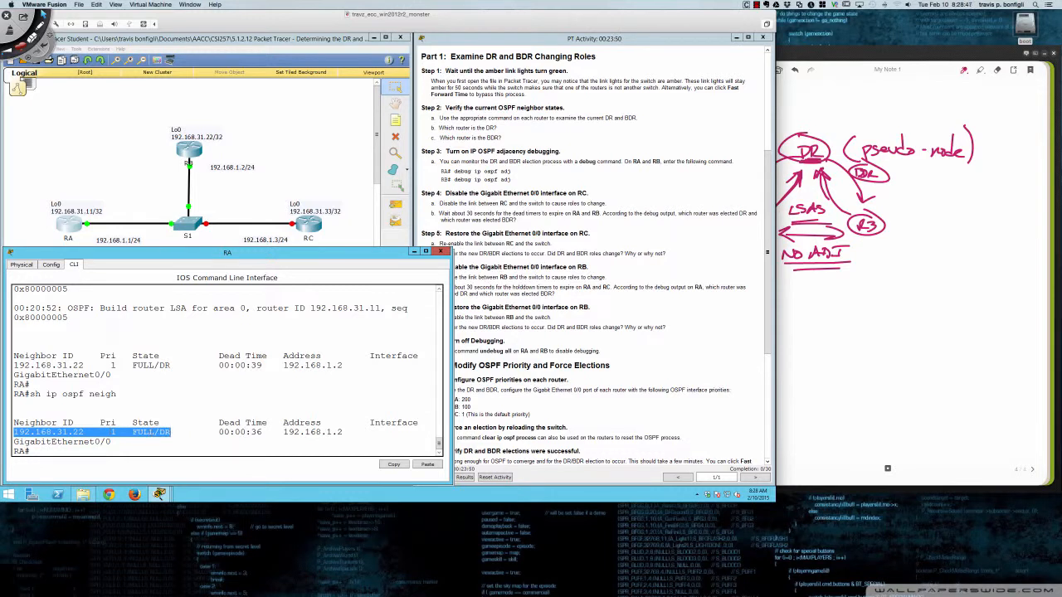
{"action": "left_click_drag", "start_coordinate": [132, 432], "coordinate": [171, 432]}
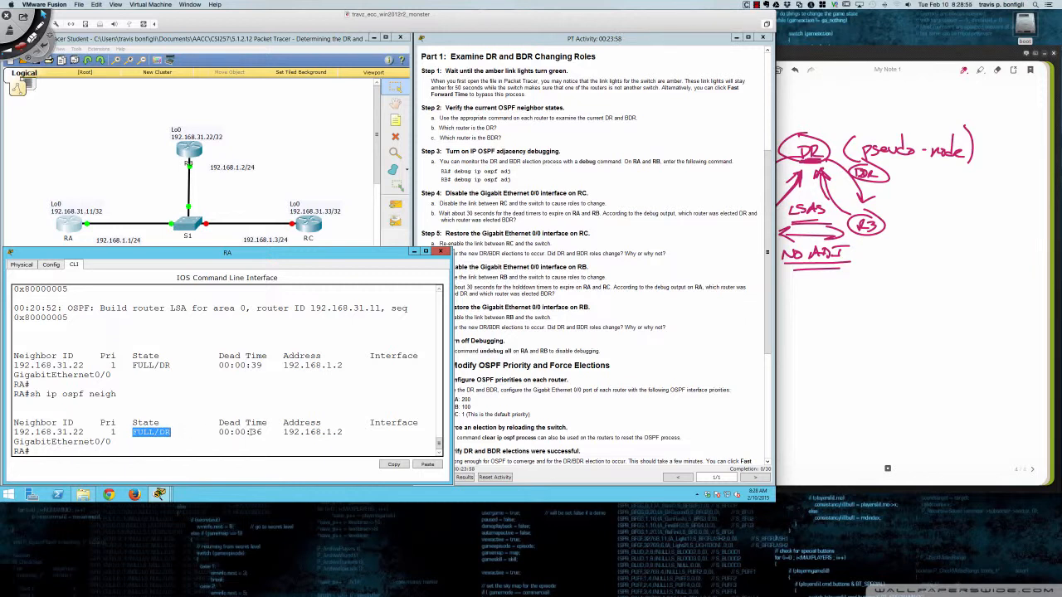
{"action": "left_click_drag", "start_coordinate": [284, 432], "coordinate": [345, 433]}
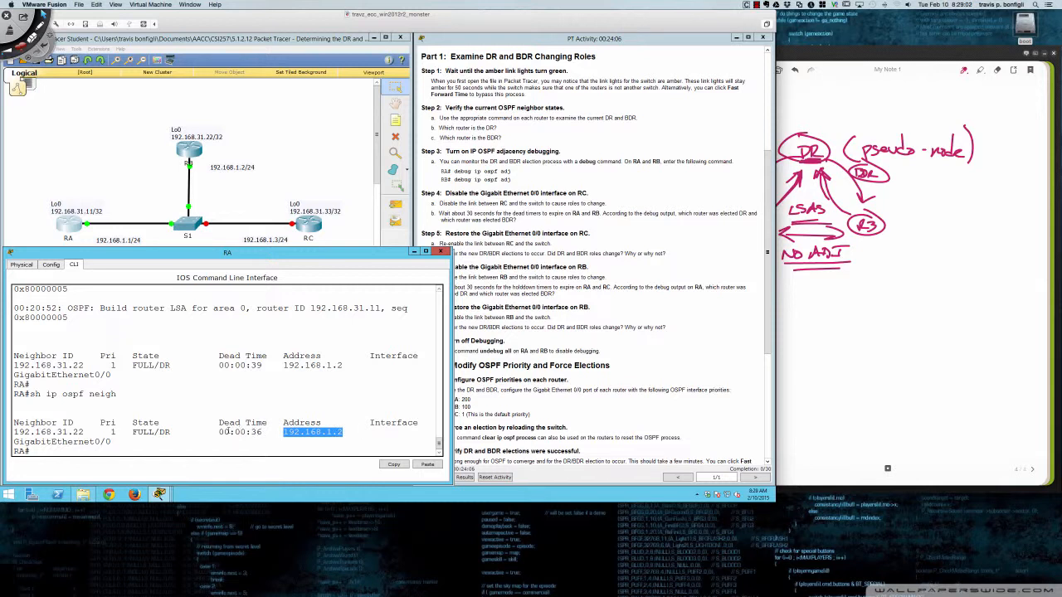
Highlight the neighbor's dead time in RA's output and rerun sh ip ospf neigh several times to watch the timer.
{"action": "left_click_drag", "start_coordinate": [219, 432], "coordinate": [267, 432]}
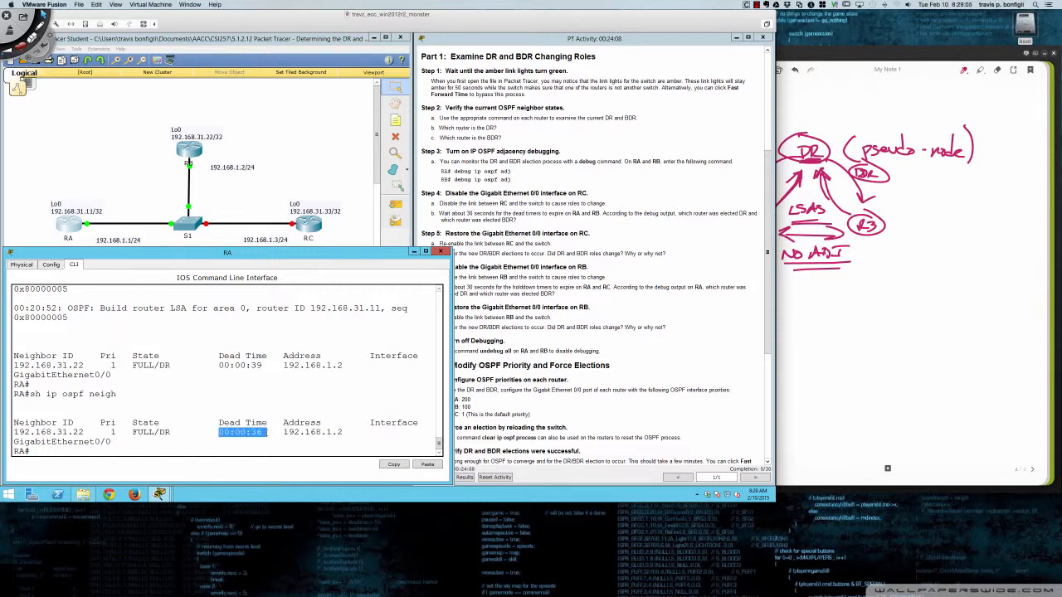
{"action": "key", "text": "Up"}
{"action": "key", "text": "Return"}
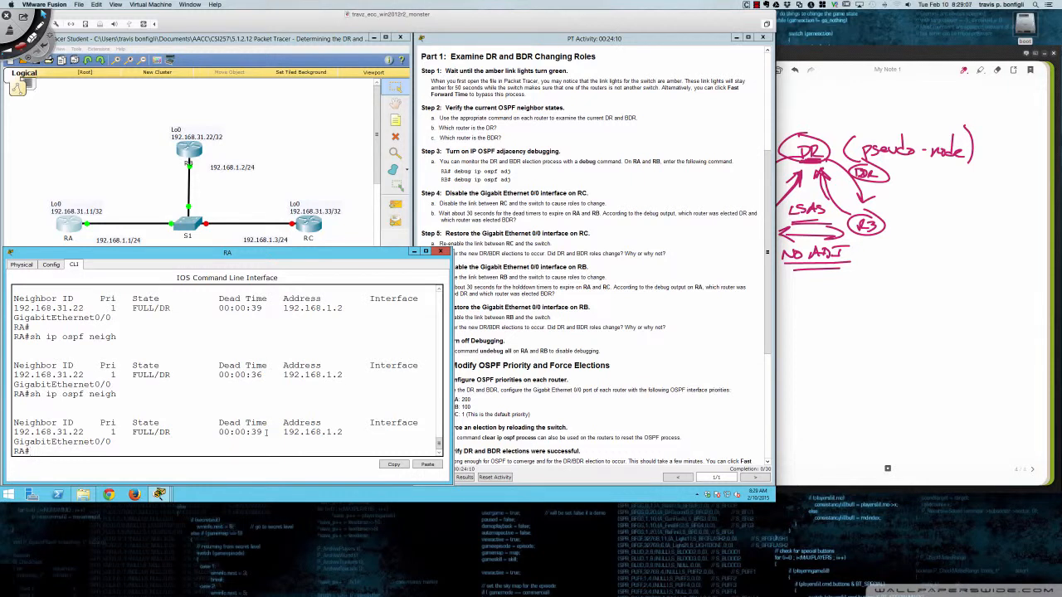
{"action": "key", "text": "Up"}
{"action": "key", "text": "Return"}
{"action": "key", "text": "Up"}
{"action": "key", "text": "Return"}
{"action": "key", "text": "Up"}
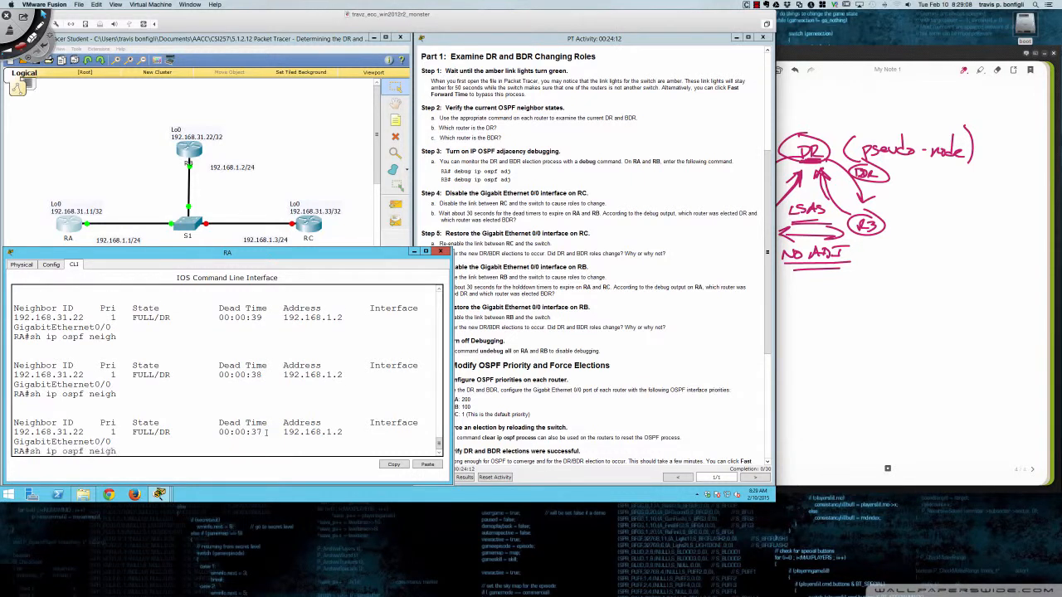
{"action": "key", "text": "Return"}
{"action": "key", "text": "Up"}
{"action": "key", "text": "Return"}
Run sh ip ospf int gi0/0 on RA and highlight the Backup Designated Router line.
{"action": "scroll", "coordinate": [493, 229], "scroll_direction": "down", "scroll_amount": 1}
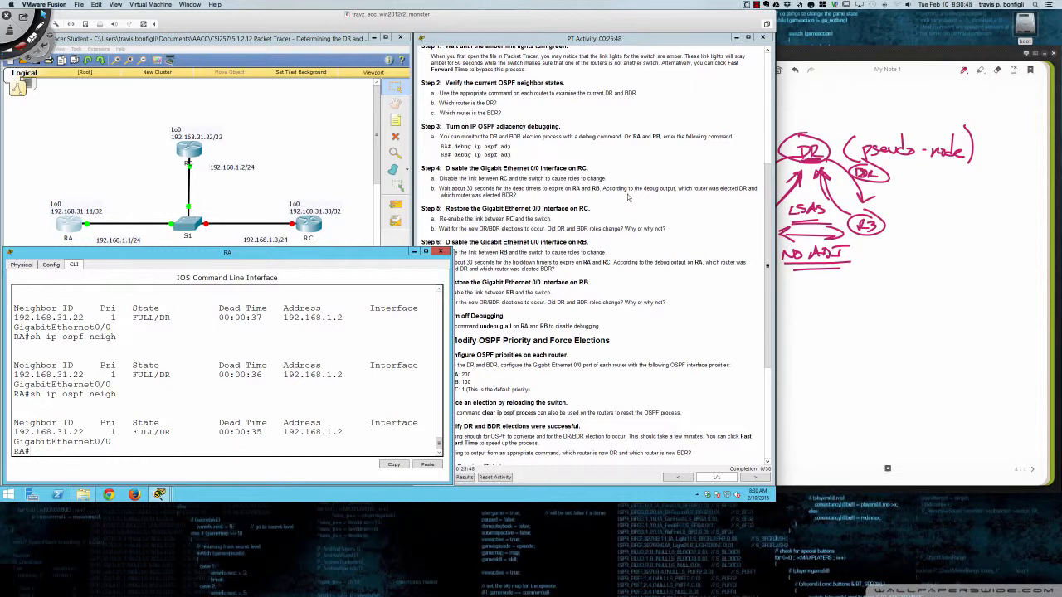
{"action": "type", "text": "sh ip ospf int gi0/0"}
{"action": "key", "text": "Return"}
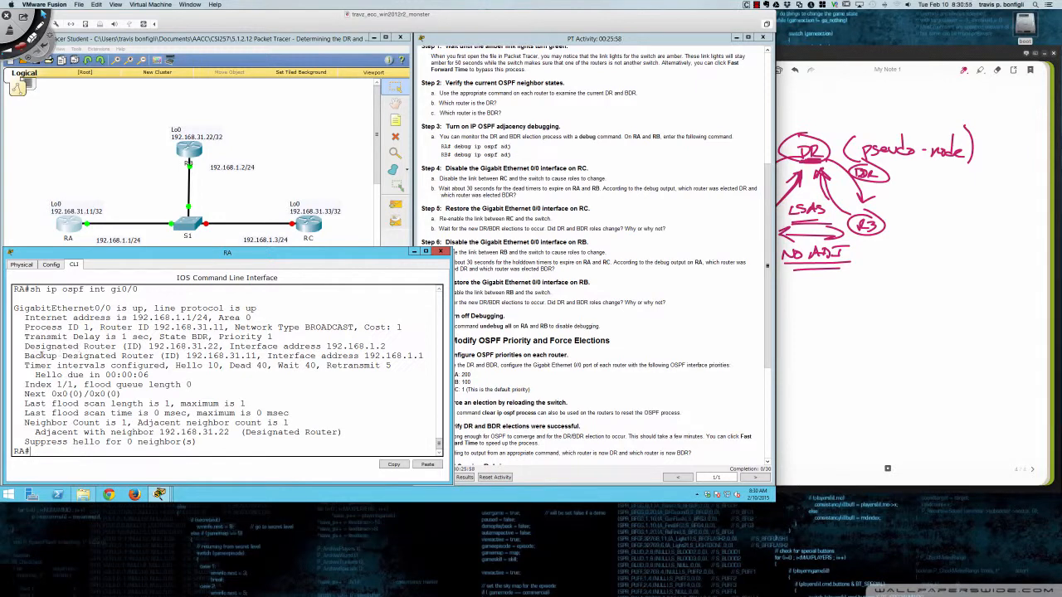
{"action": "left_click_drag", "start_coordinate": [25, 355], "coordinate": [423, 355]}
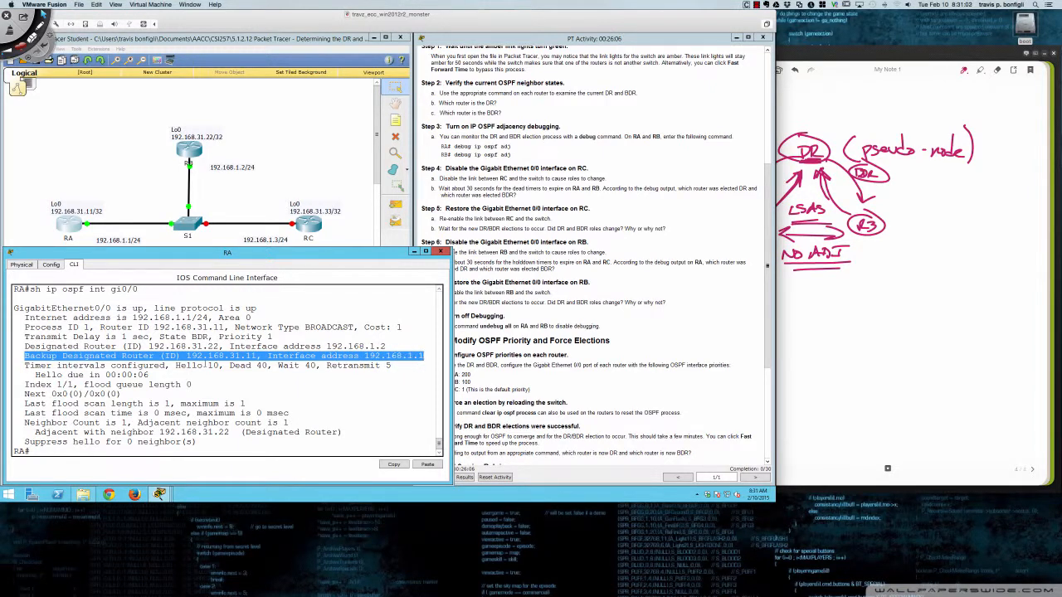
{"action": "left_click", "coordinate": [218, 373]}
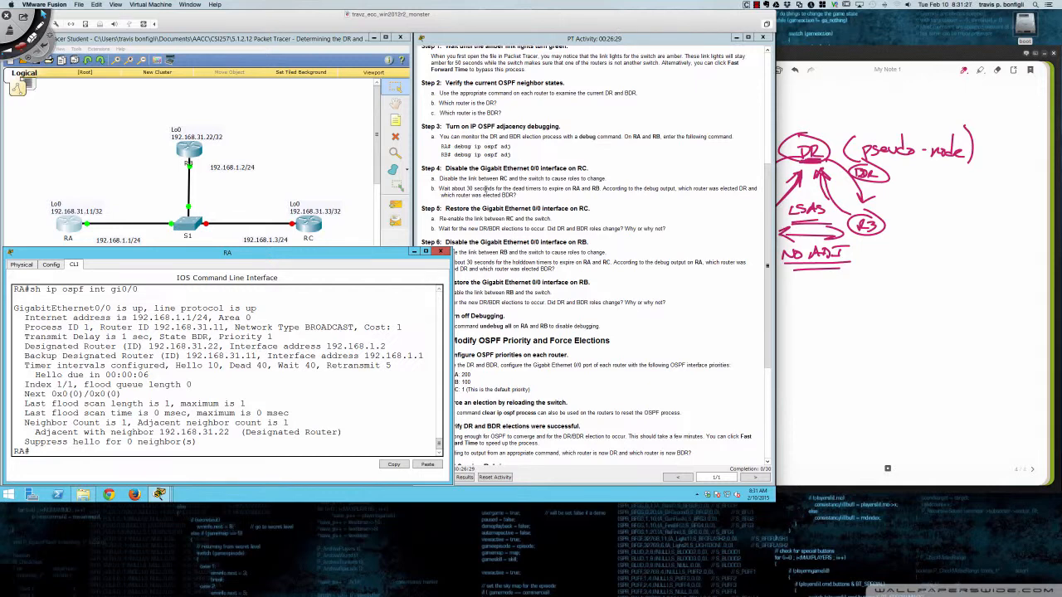
Read the activity's Step 5 and re-enable RC's Gigabit Ethernet 0/0 interface with no shut.
{"action": "scroll", "coordinate": [485, 188], "scroll_direction": "down", "scroll_amount": 3}
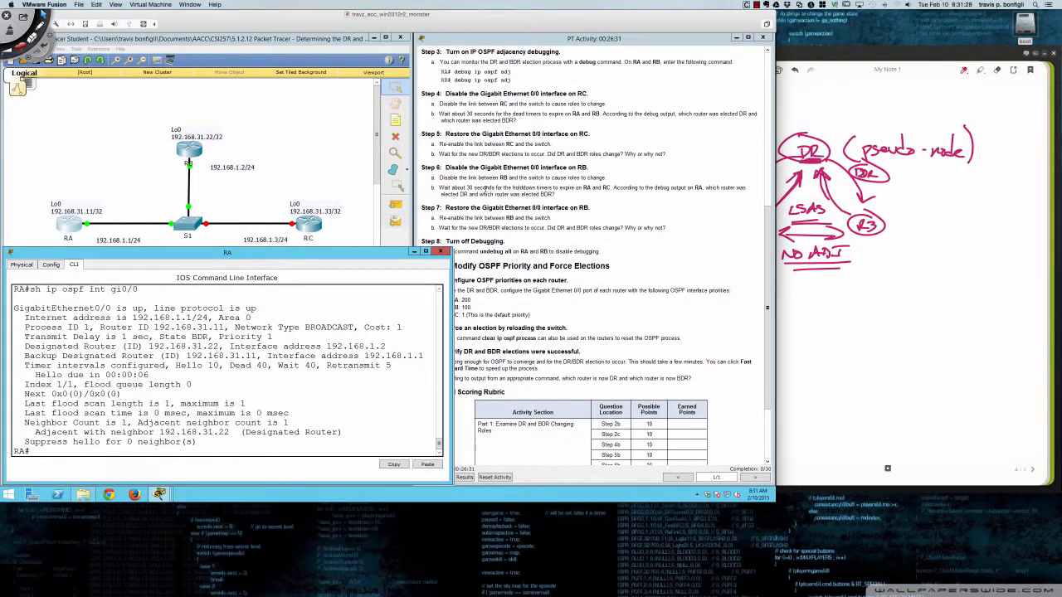
{"action": "scroll", "coordinate": [481, 187], "scroll_direction": "down", "scroll_amount": 3}
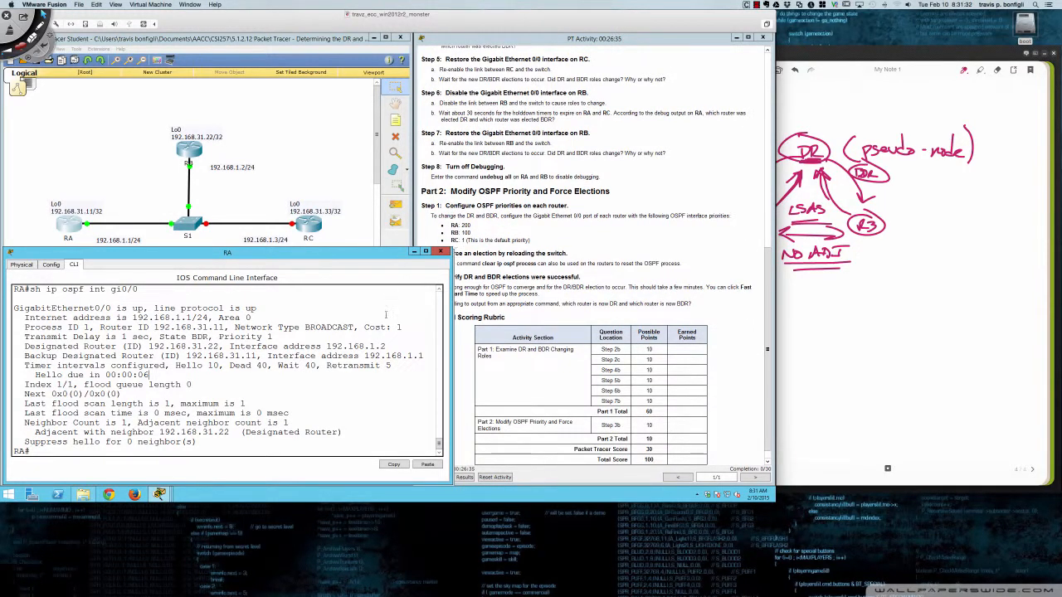
{"action": "left_click", "coordinate": [307, 225]}
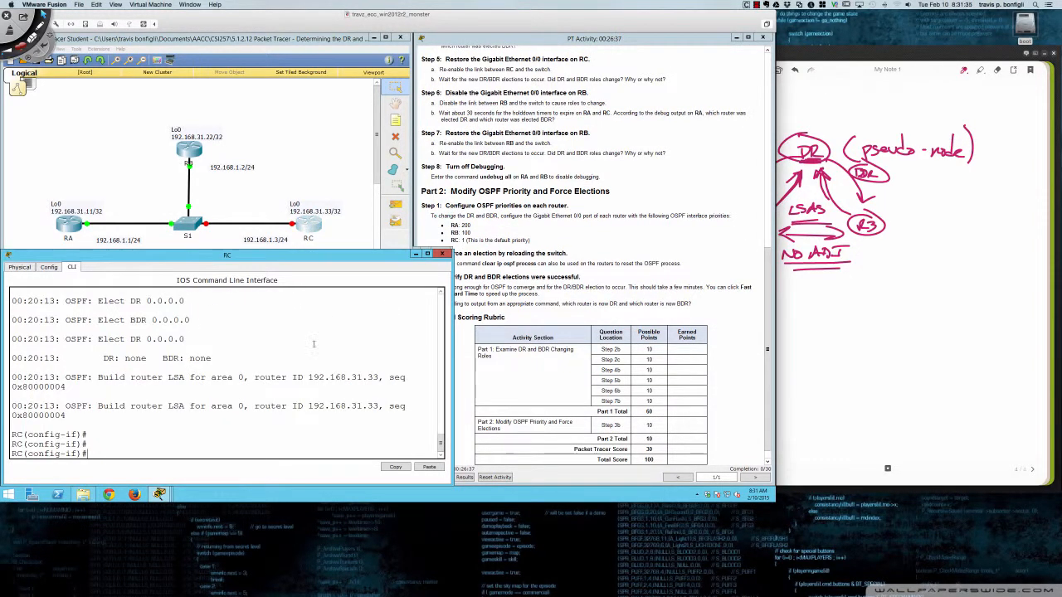
{"action": "type", "text": "no shut"}
{"action": "key", "text": "Return"}
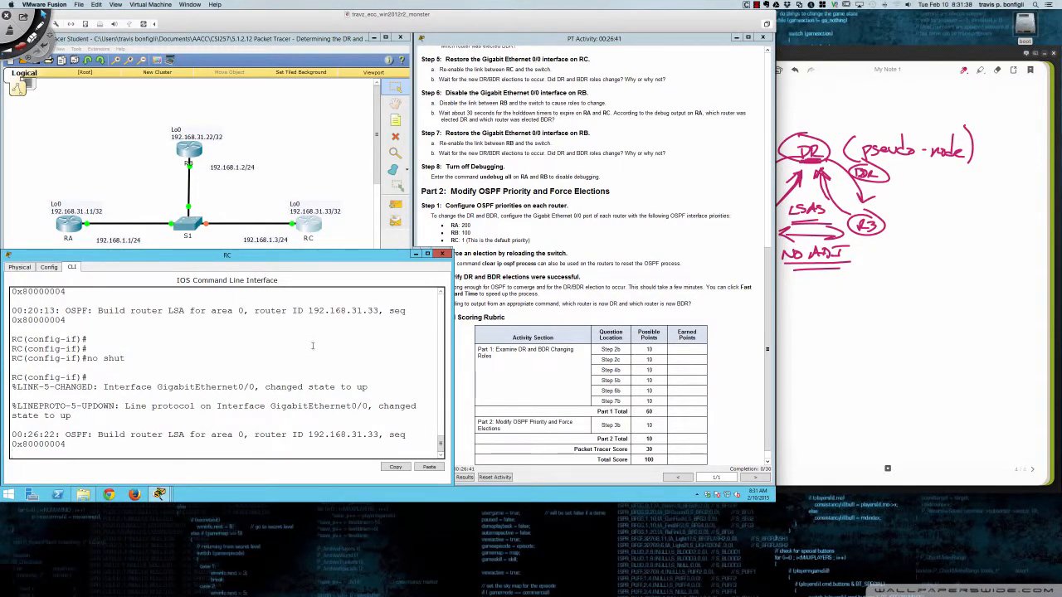
{"action": "key", "text": "Return"}
{"action": "key", "text": "Return"}
{"action": "key", "text": "Return"}
{"action": "key", "text": "Return"}
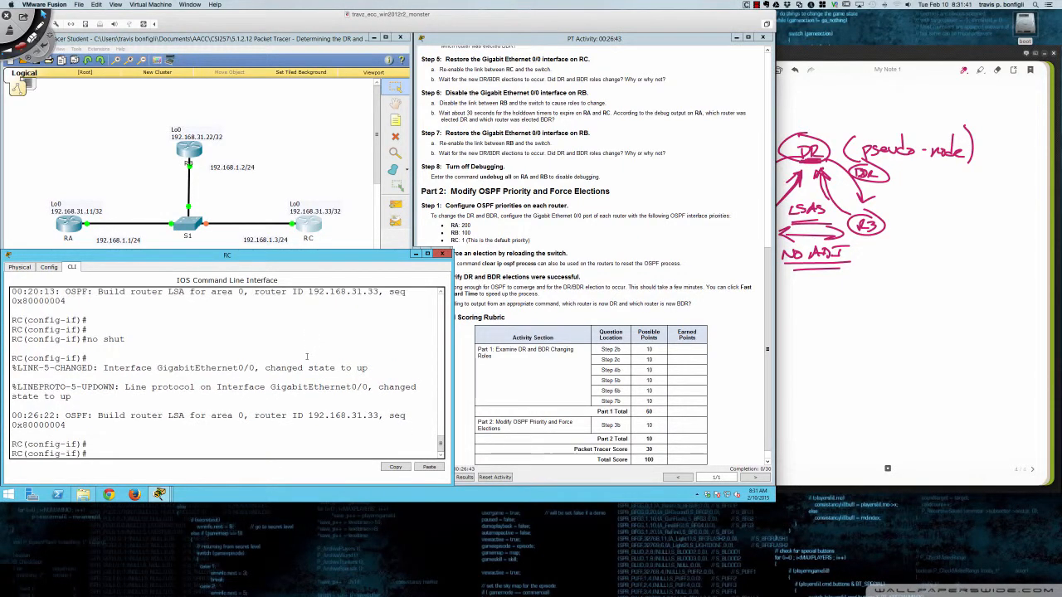
Open RA's CLI and bring up fresh prompt lines to check for new OSPF debug messages.
{"action": "left_click", "coordinate": [77, 230]}
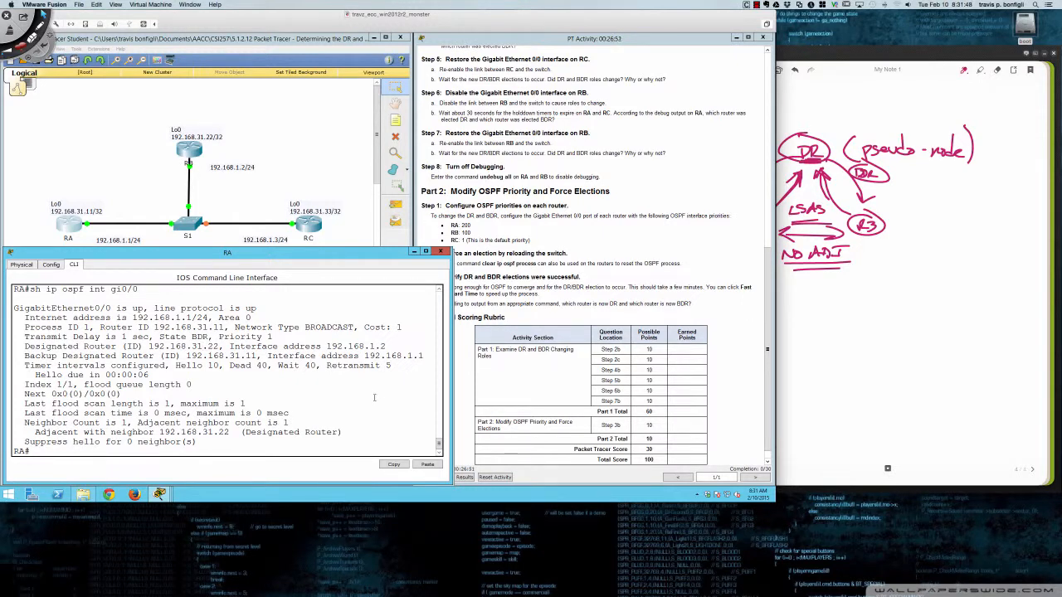
{"action": "key", "text": "Return"}
{"action": "key", "text": "Return"}
{"action": "key", "text": "Return"}
{"action": "key", "text": "Return"}
{"action": "key", "text": "Return"}
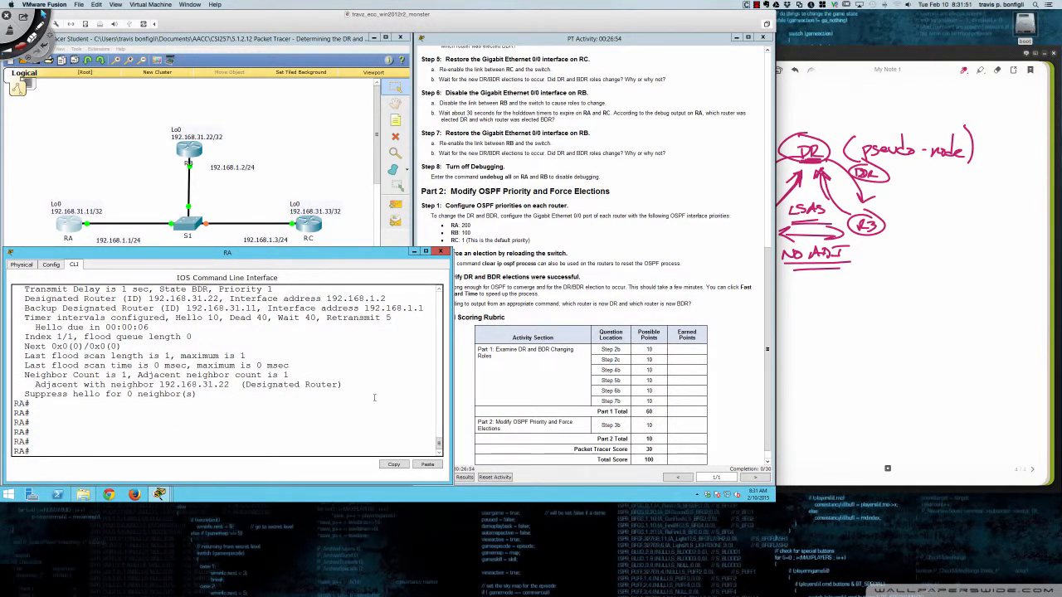
Open RB's CLI and highlight the 00:21:02 election block and the 00:27:02 Elect BDR, Elect DR and final DR/BDR lines.
{"action": "left_click", "coordinate": [189, 155]}
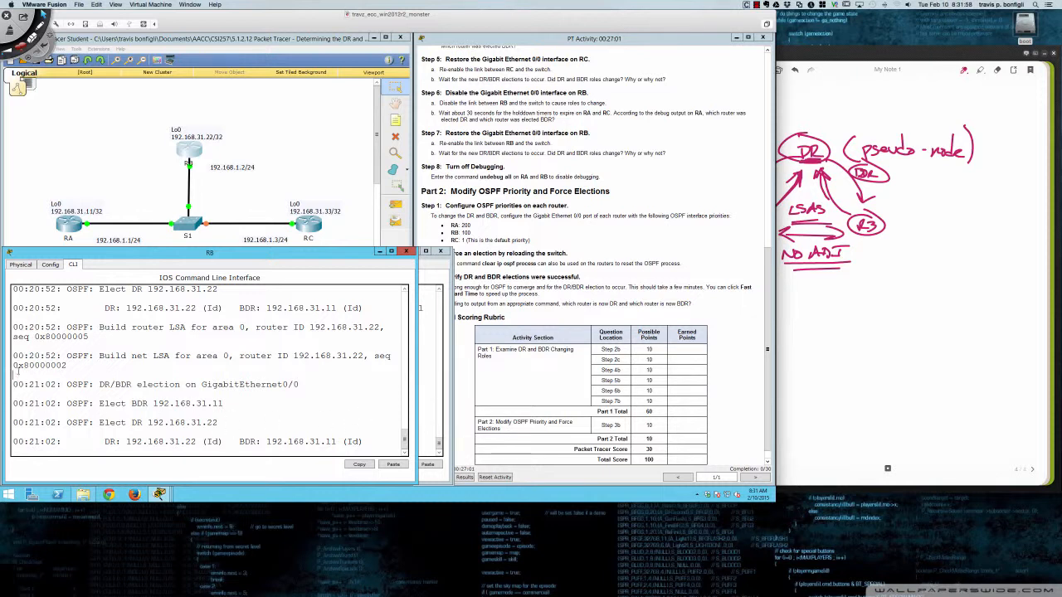
{"action": "left_click_drag", "start_coordinate": [19, 364], "coordinate": [362, 453]}
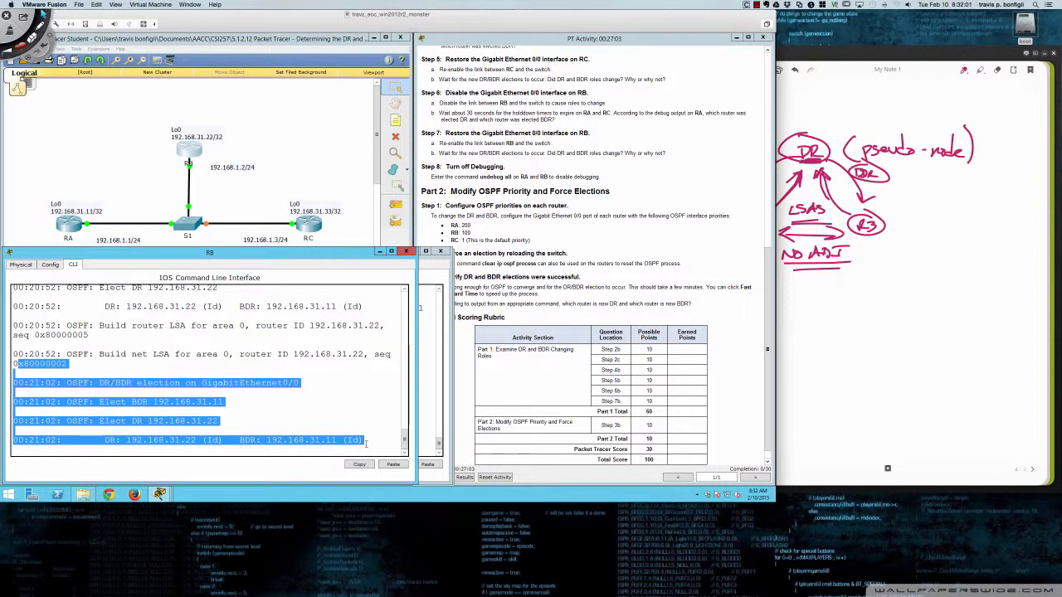
{"action": "left_click", "coordinate": [366, 442]}
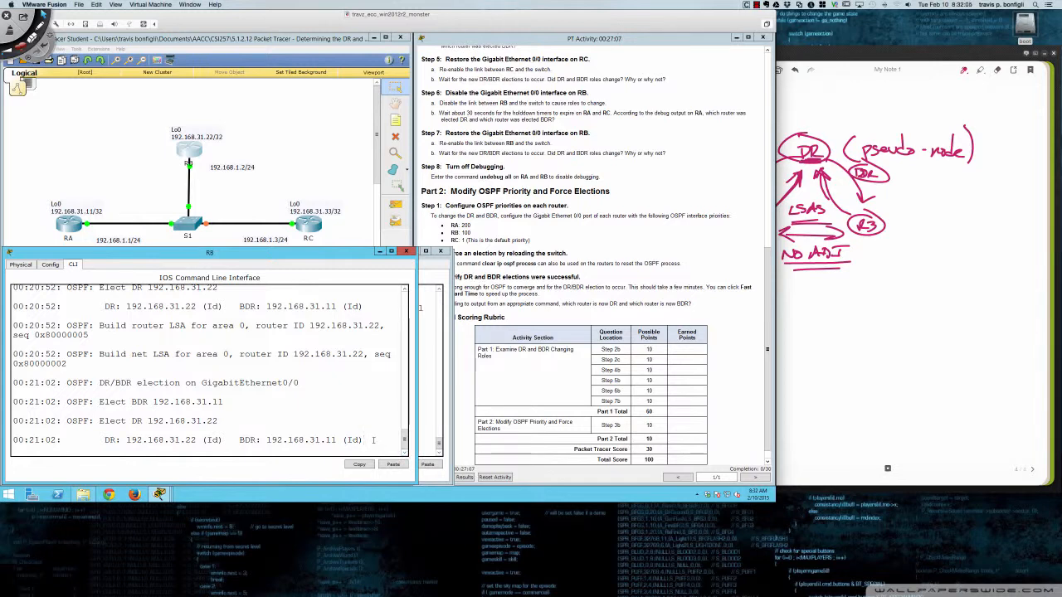
{"action": "key", "text": "Return"}
{"action": "key", "text": "Return"}
{"action": "key", "text": "Return"}
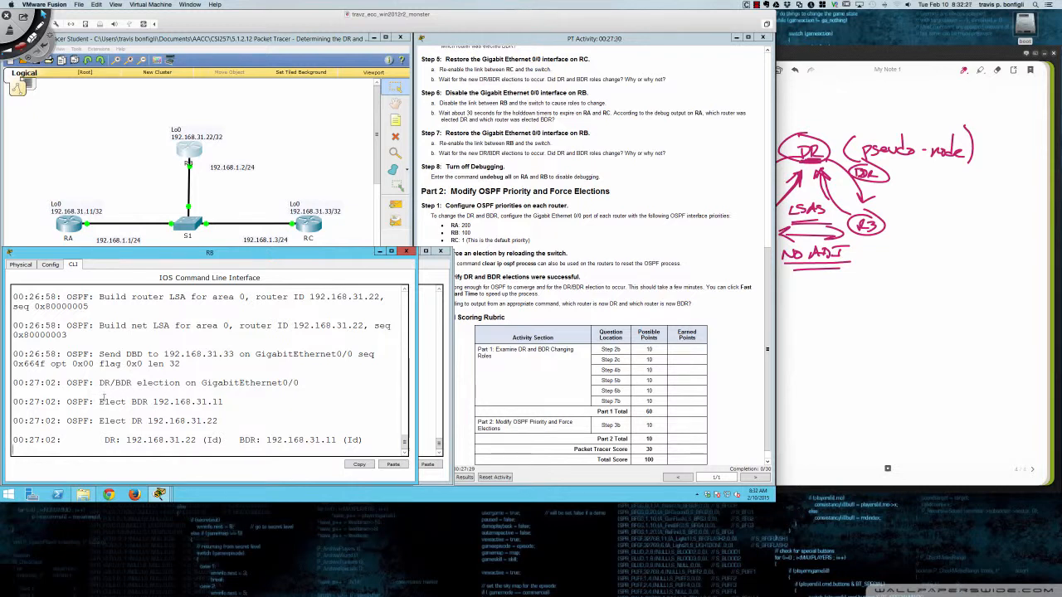
{"action": "left_click_drag", "start_coordinate": [13, 402], "coordinate": [370, 441]}
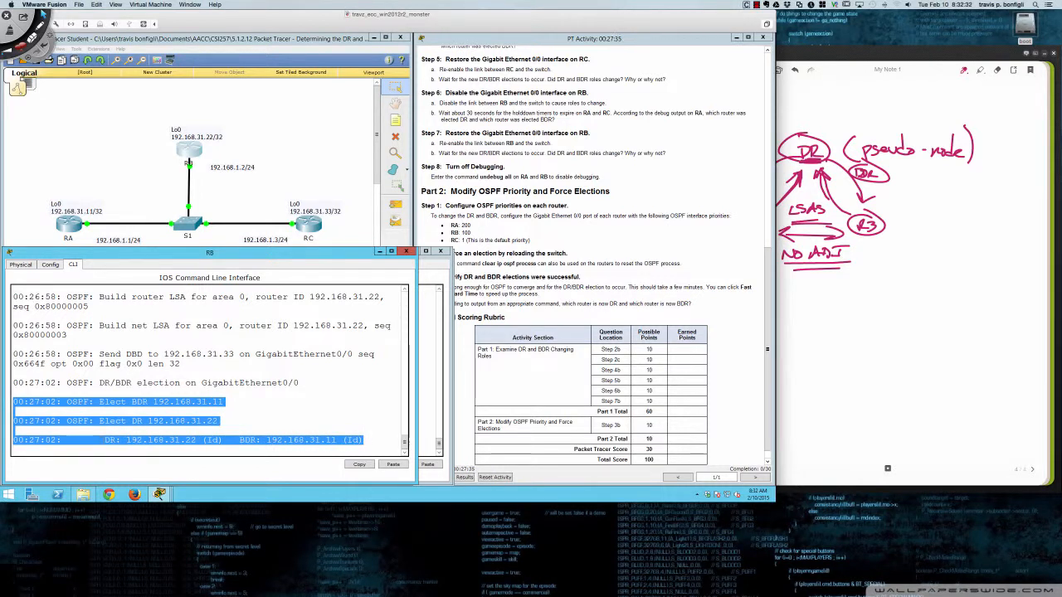
{"action": "left_click", "coordinate": [106, 441]}
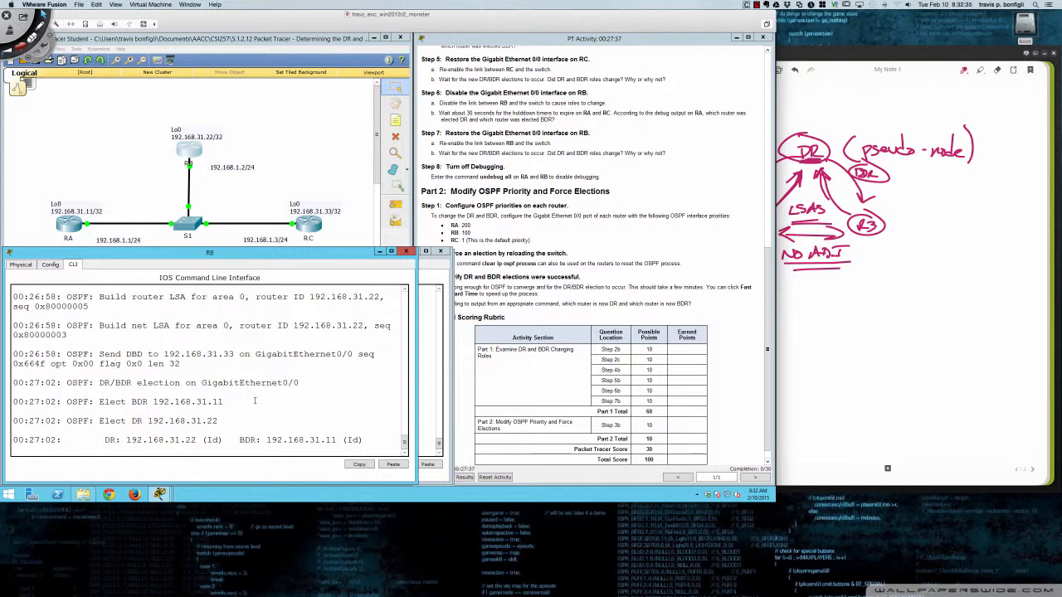
Run sh ip ospf neigh on RB to list its OSPF neighbors and their states.
{"action": "key", "text": "Return"}
{"action": "key", "text": "Return"}
{"action": "key", "text": "Return"}
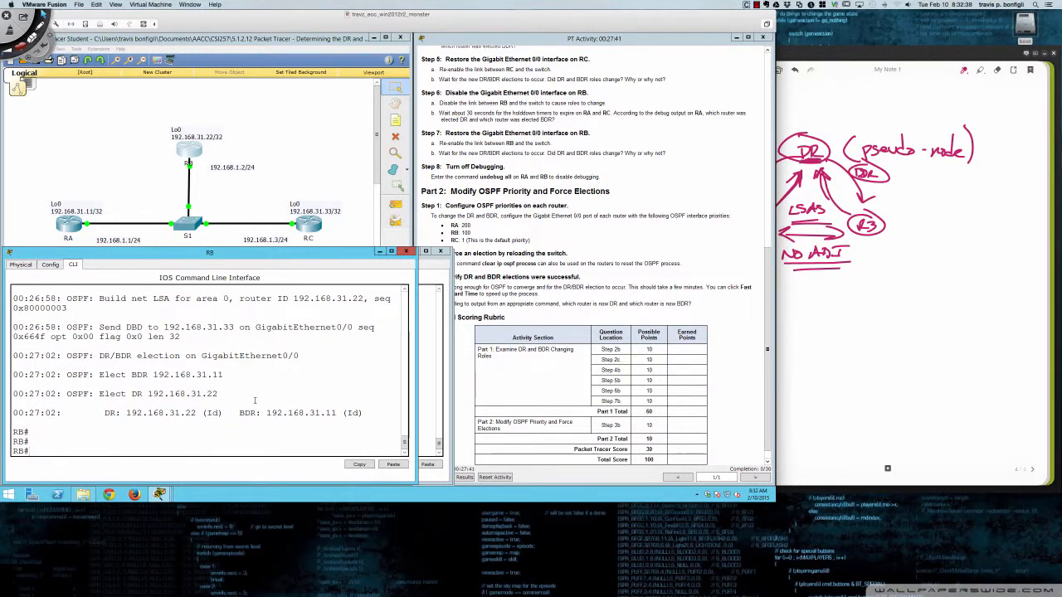
{"action": "type", "text": "sh ip ospf n"}
{"action": "type", "text": "eigh"}
{"action": "key", "text": "Return"}
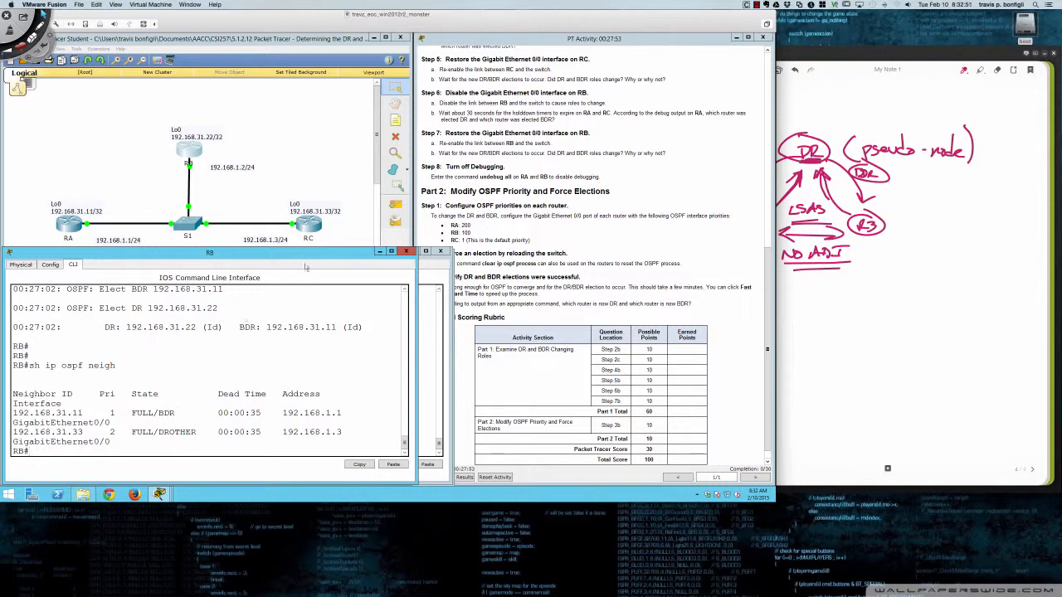
On RC, try sh ip ospf neigh from interface configuration mode and rerun it as do sh ip ospf neigh.
{"action": "left_click", "coordinate": [312, 225]}
{"action": "key", "text": "Return"}
{"action": "key", "text": "Return"}
{"action": "key", "text": "Return"}
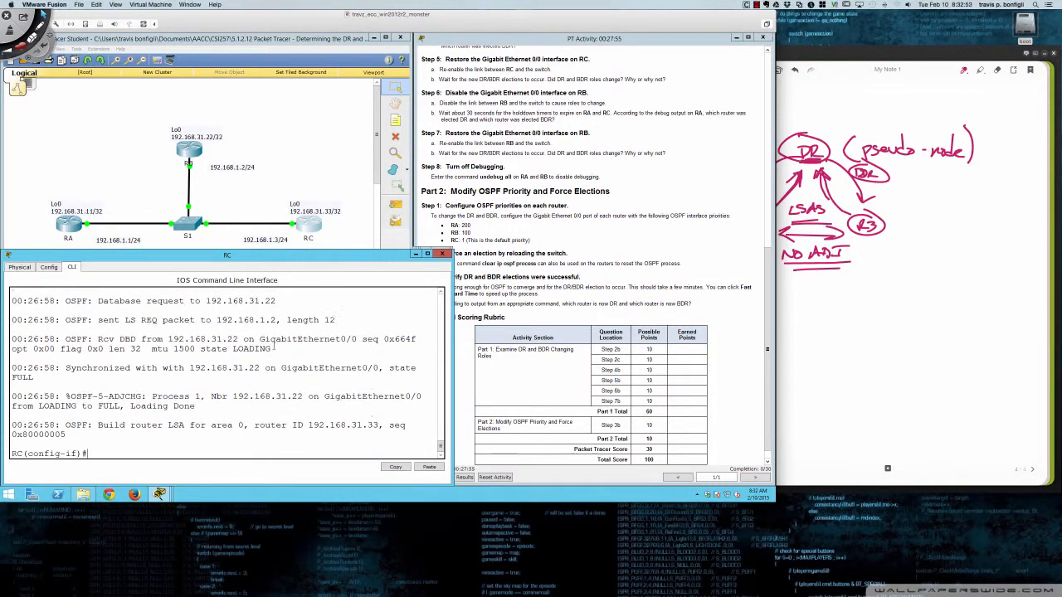
{"action": "type", "text": "sh ip ospf neigh"}
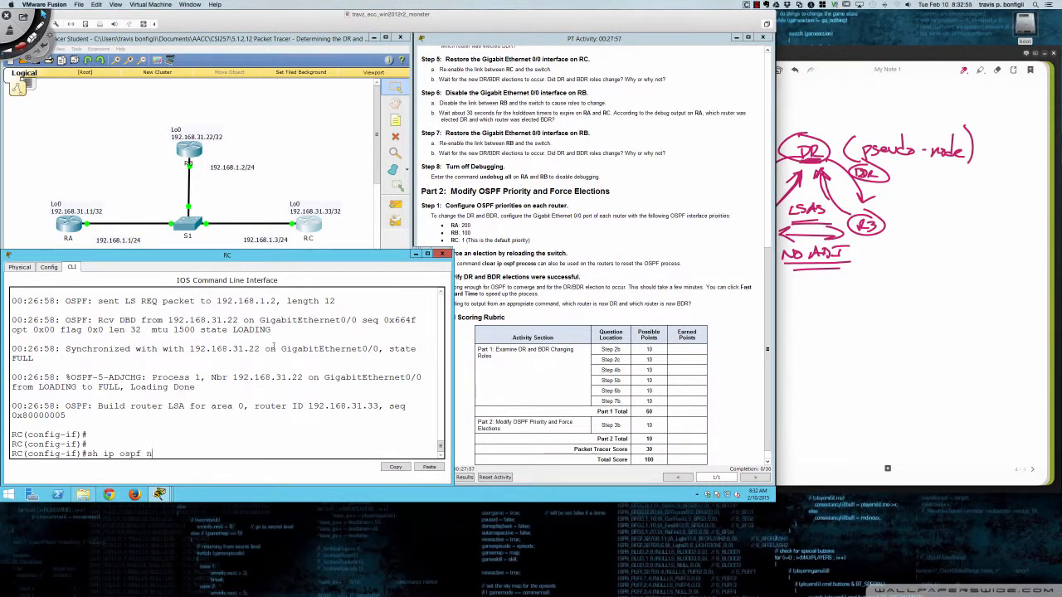
{"action": "key", "text": "Return"}
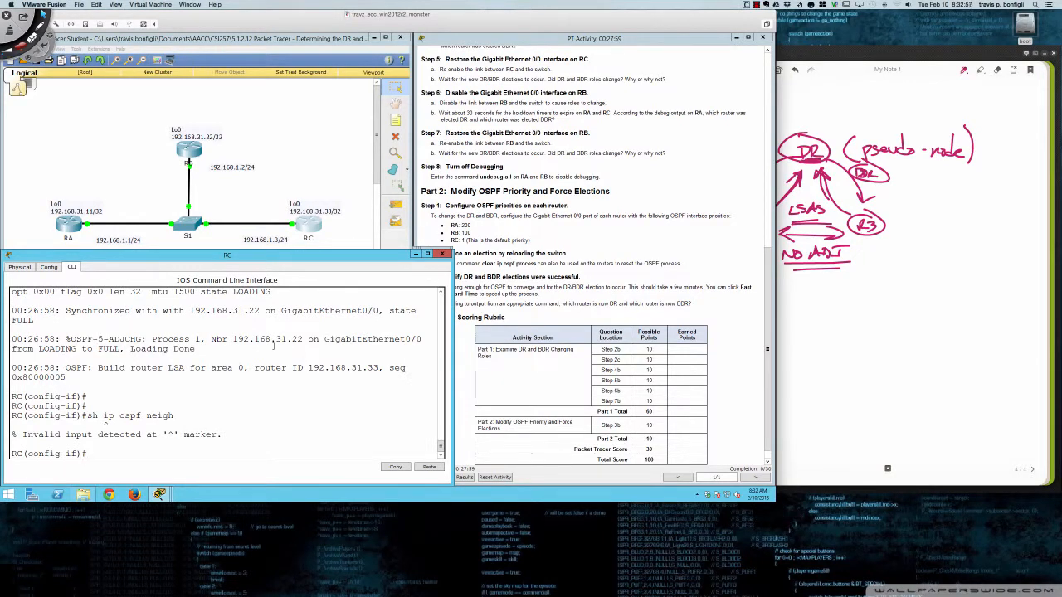
{"action": "type", "text": "do sh ip ospf neigh"}
{"action": "key", "text": "Return"}
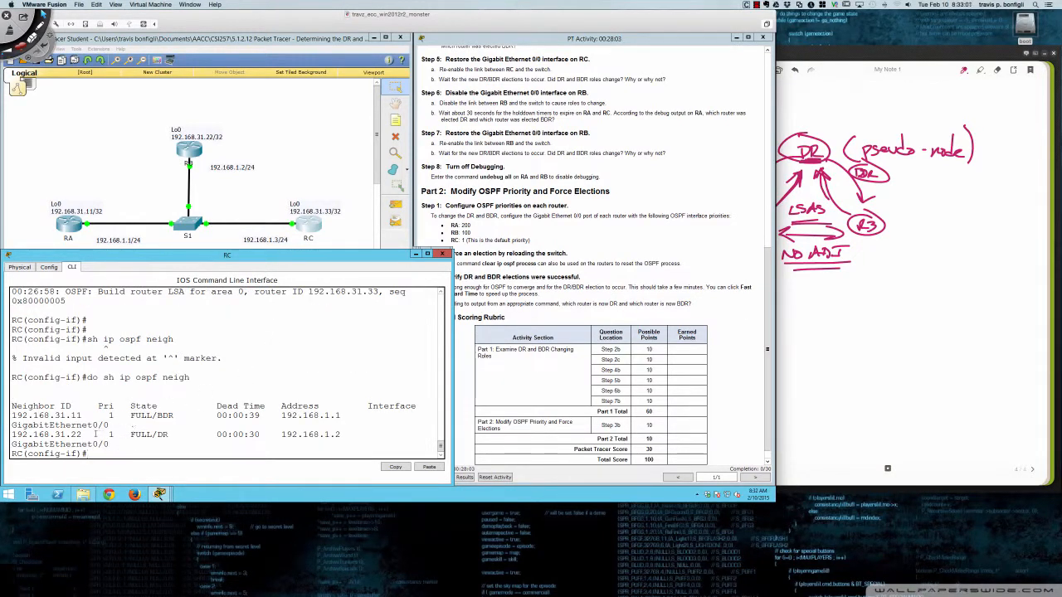
Highlight the 192.168.31.22 neighbor entry and the 192.168.31.11 neighbor entry in RC's output, then clear the selection.
{"action": "left_click_drag", "start_coordinate": [12, 434], "coordinate": [177, 443]}
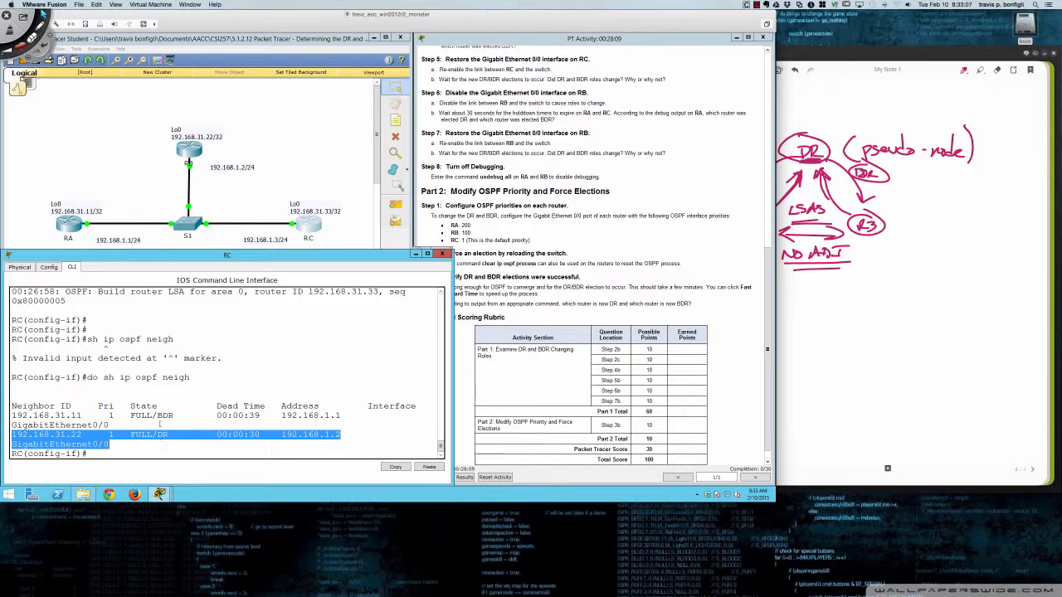
{"action": "left_click_drag", "start_coordinate": [11, 415], "coordinate": [178, 424]}
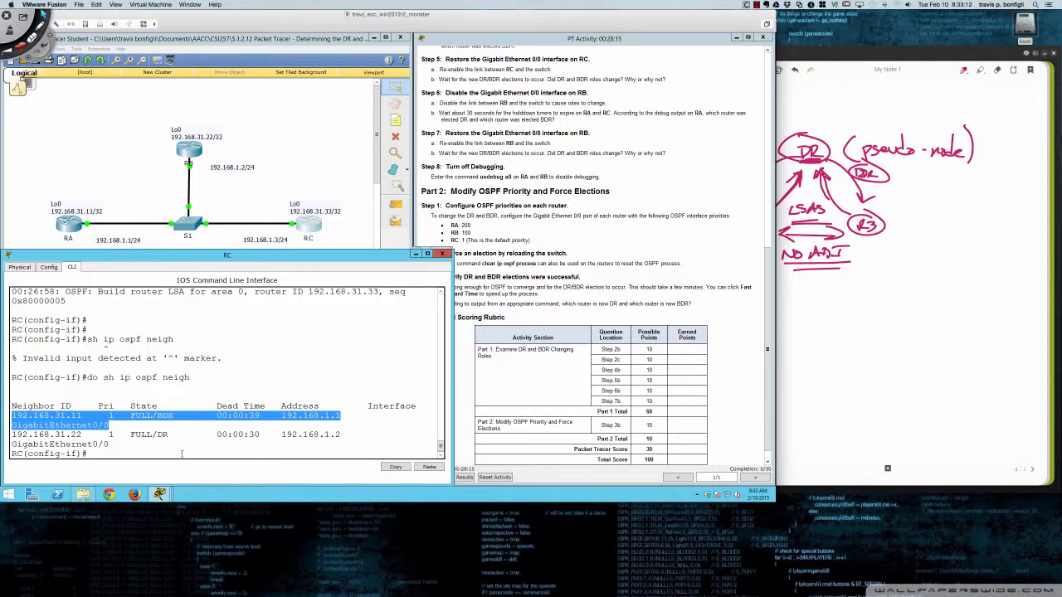
{"action": "left_click", "coordinate": [181, 454]}
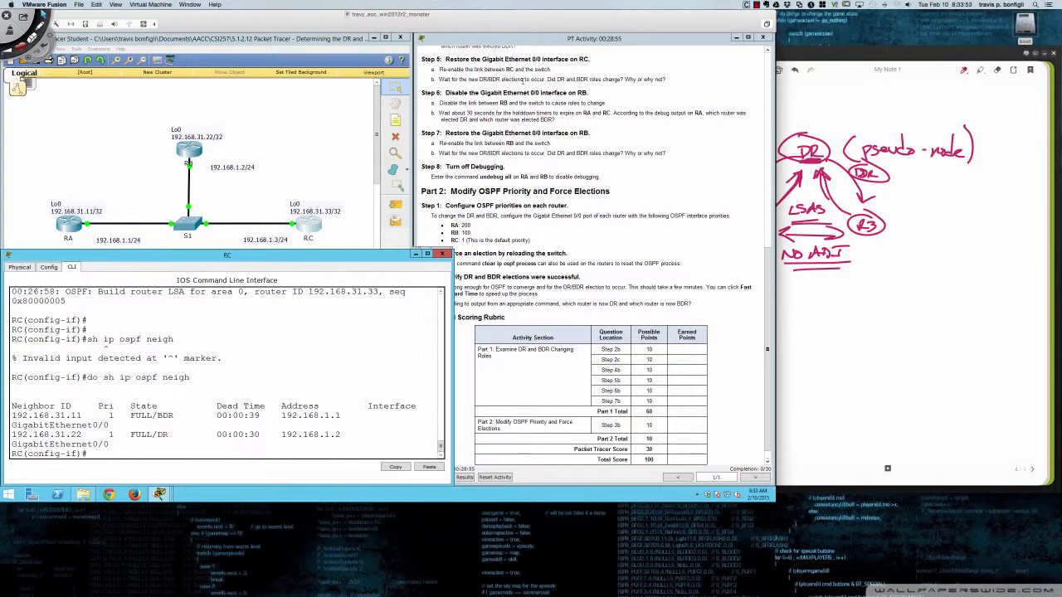
Read the activity's Step 6 and shut down RB's gi0/0 interface from its configuration mode.
{"action": "scroll", "coordinate": [523, 81], "scroll_direction": "down", "scroll_amount": 1}
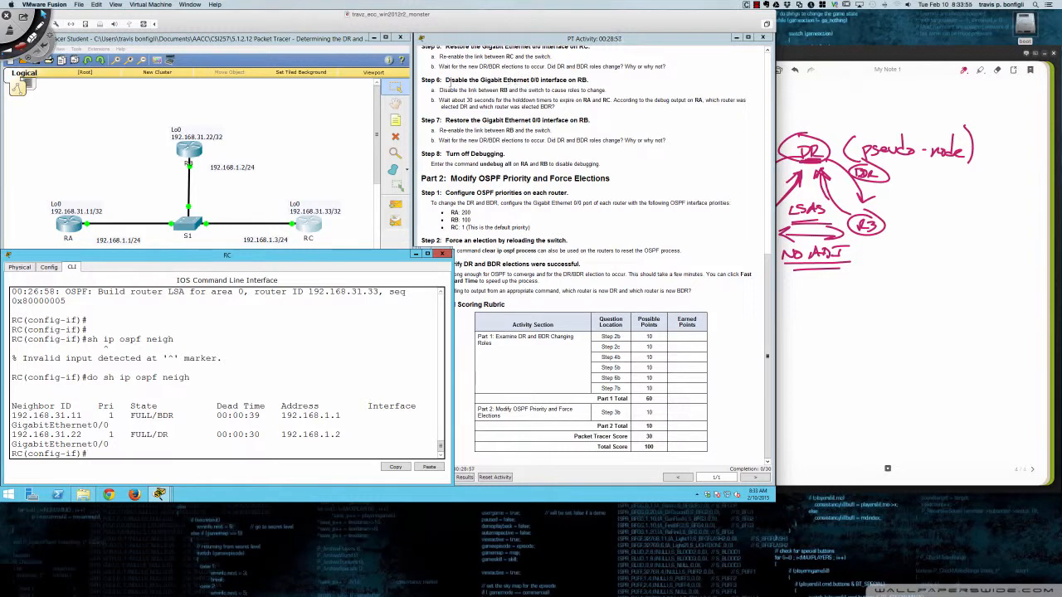
{"action": "left_click", "coordinate": [189, 151]}
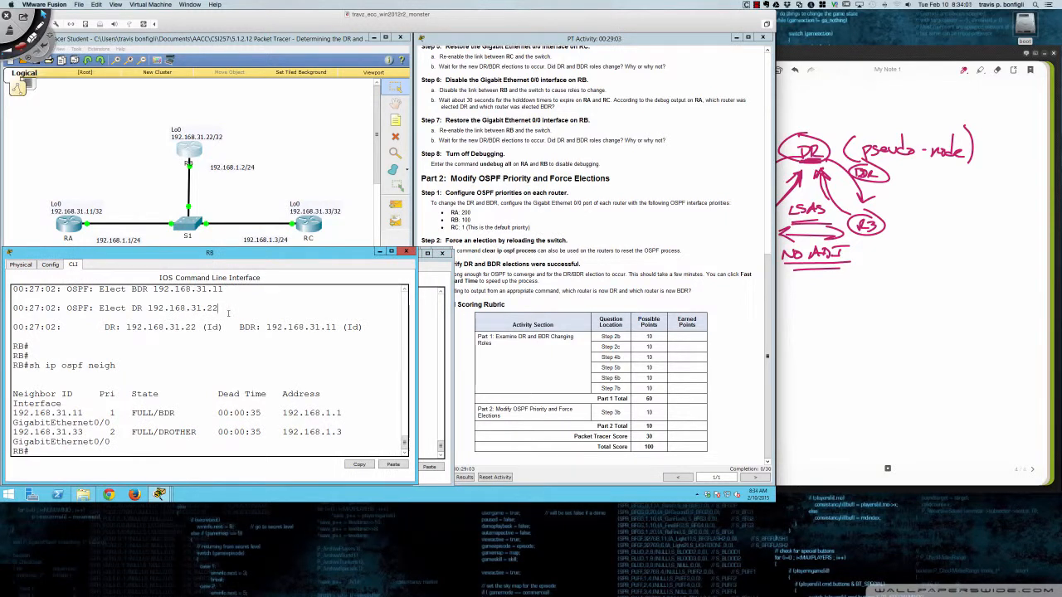
{"action": "type", "text": "con f t"}
{"action": "key", "text": "Return"}
{"action": "type", "text": "int gi0/0"}
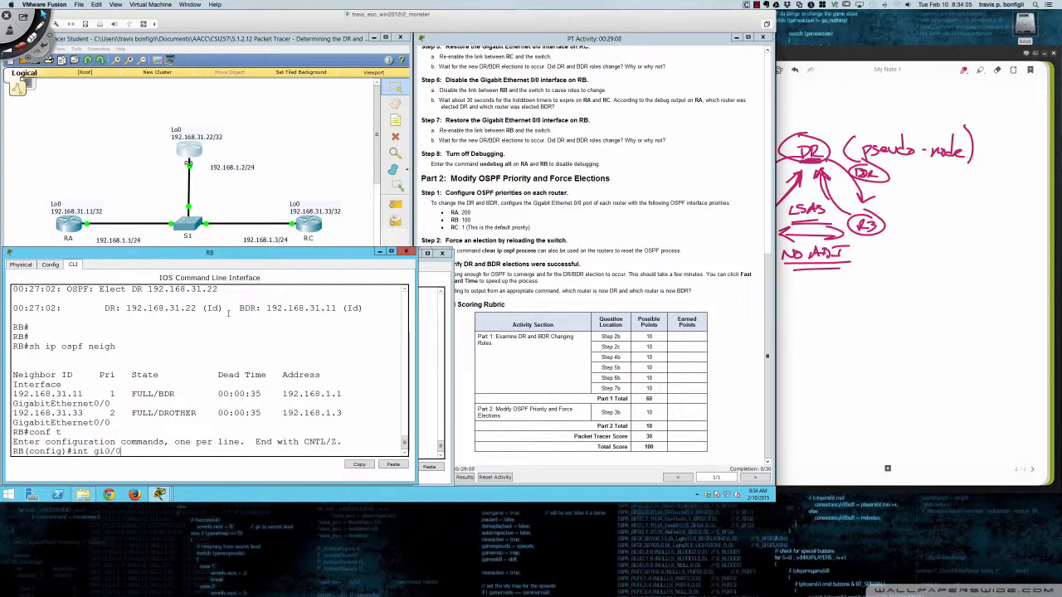
{"action": "key", "text": "Return"}
{"action": "type", "text": "shut"}
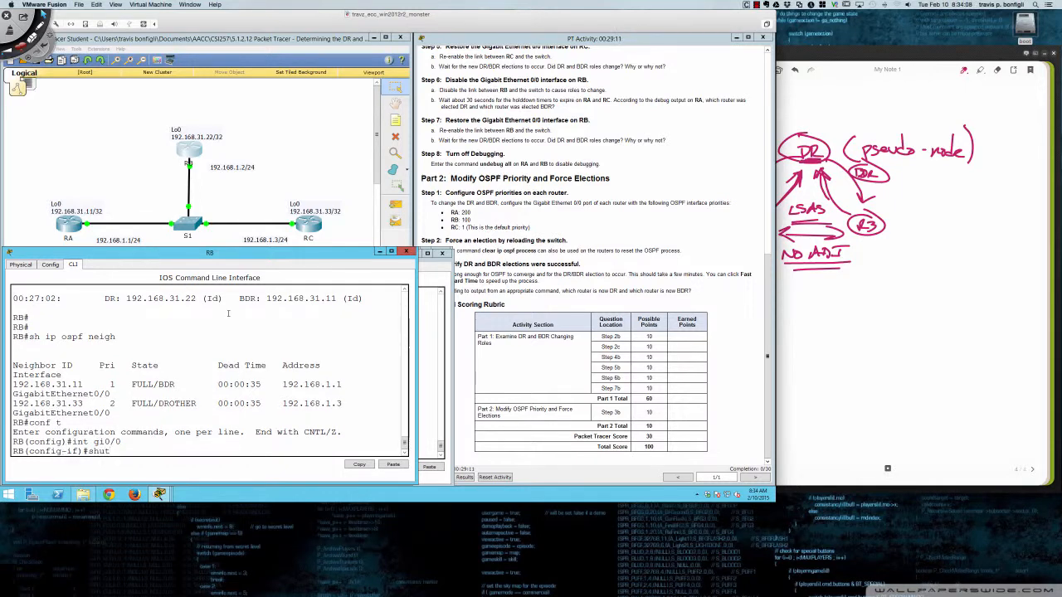
{"action": "key", "text": "Return"}
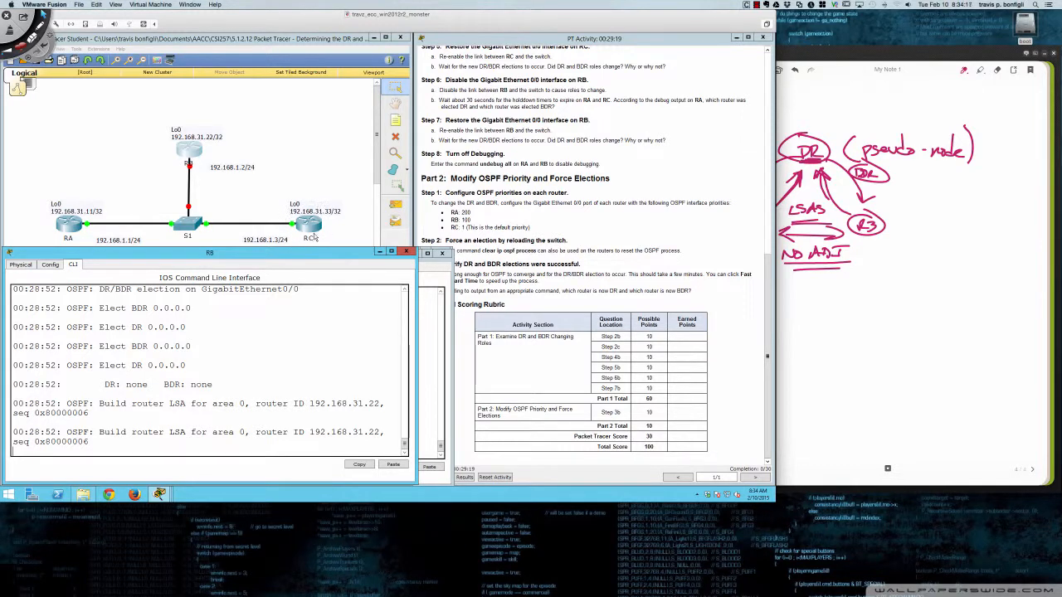
On RA, highlight the most recent DR/BDR election messages in the debug output, then list its neighbors with sh ip ospf neigh.
{"action": "left_click", "coordinate": [72, 224]}
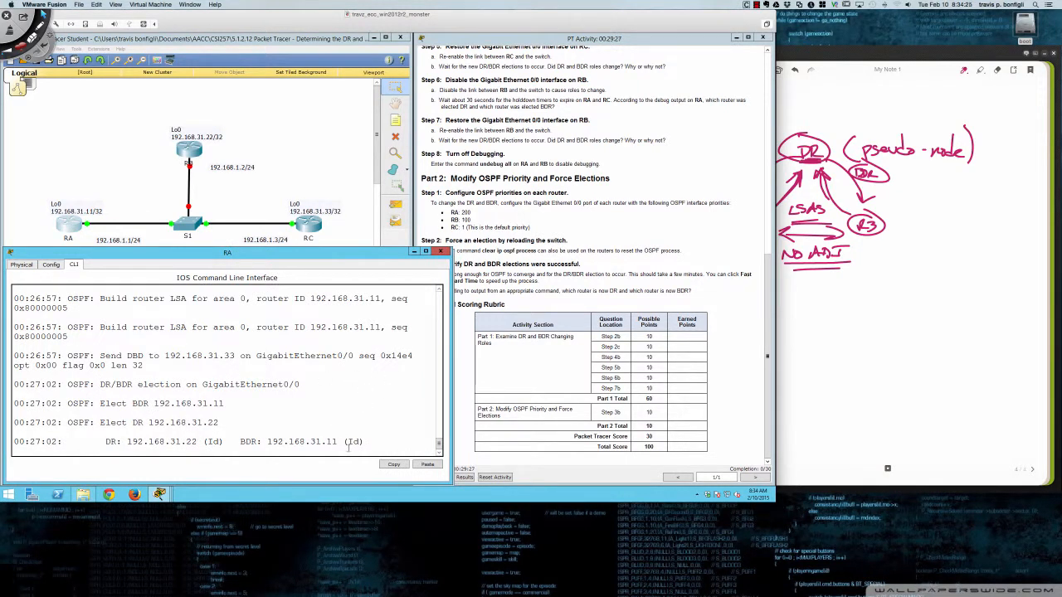
{"action": "left_click_drag", "start_coordinate": [366, 442], "coordinate": [30, 384]}
{"action": "left_click", "coordinate": [421, 418]}
{"action": "key", "text": "Return"}
{"action": "key", "text": "Return"}
{"action": "key", "text": "Return"}
{"action": "key", "text": "Return"}
{"action": "key", "text": "Return"}
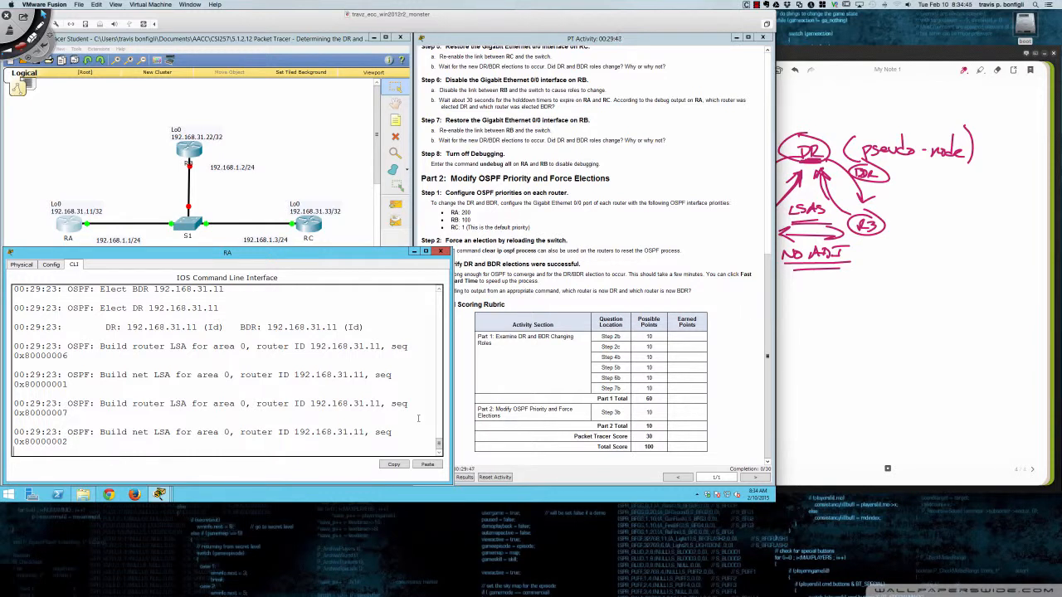
{"action": "key", "text": "Return"}
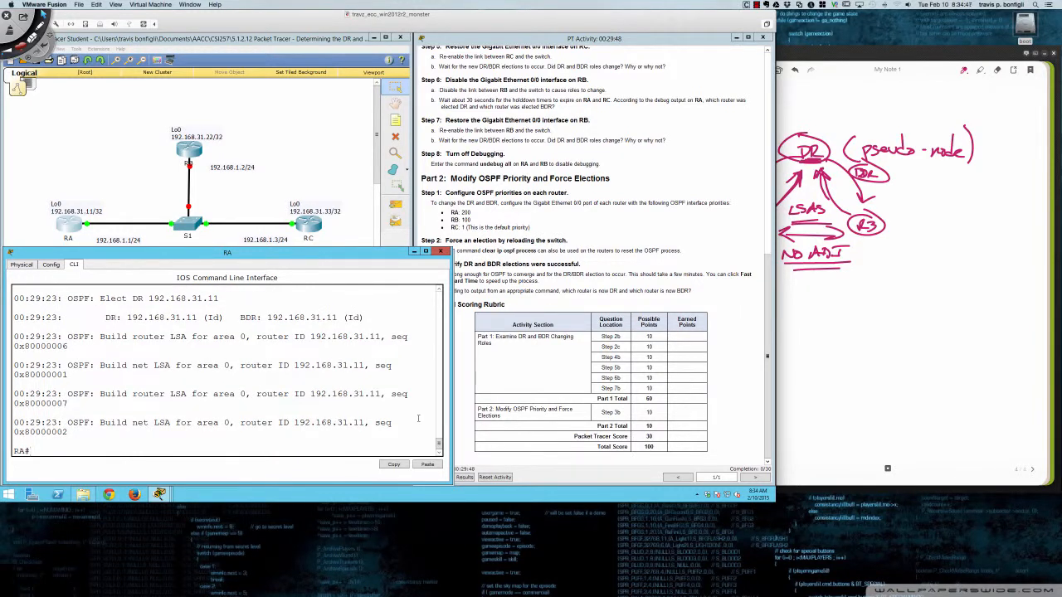
{"action": "type", "text": "sh ip ospf neigh"}
{"action": "key", "text": "Return"}
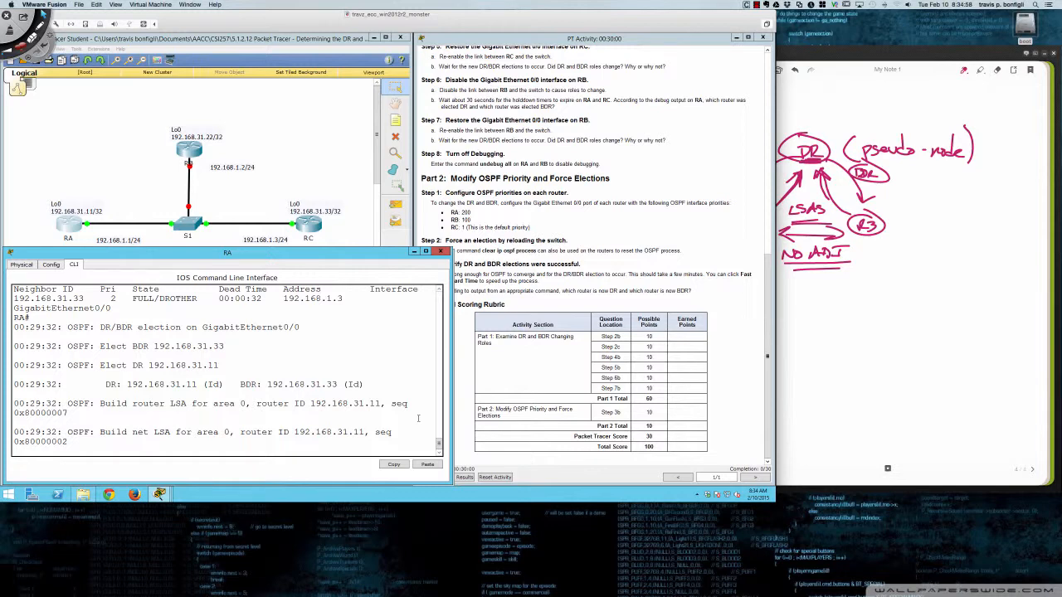
Bring up fresh prompts on RA and look through its debug output for the DR/BDR election messages.
{"action": "key", "text": "Return"}
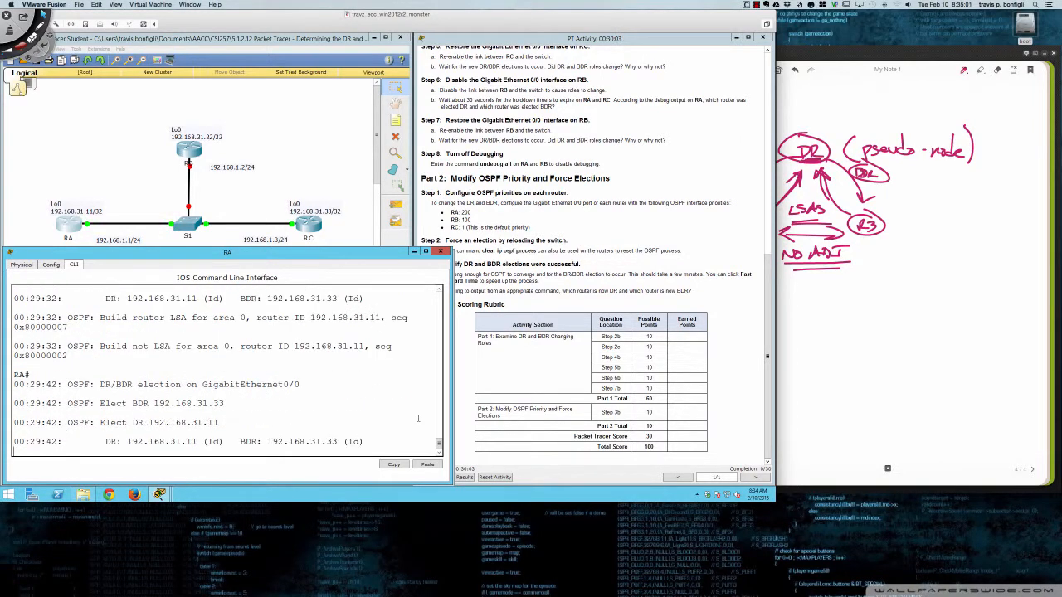
{"action": "key", "text": "Return"}
{"action": "key", "text": "Return"}
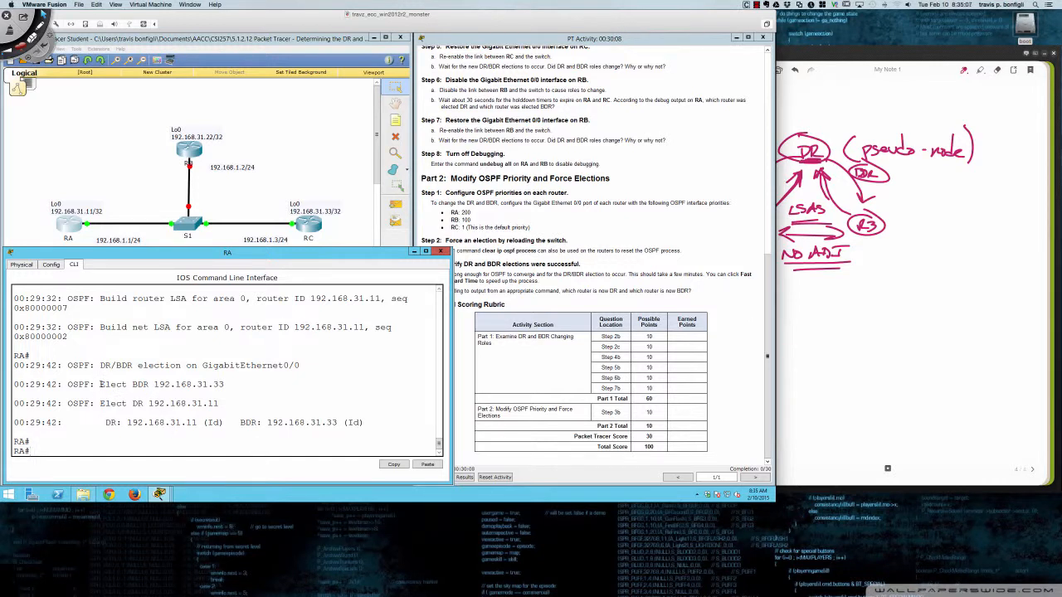
{"action": "left_click_drag", "start_coordinate": [99, 384], "coordinate": [105, 385]}
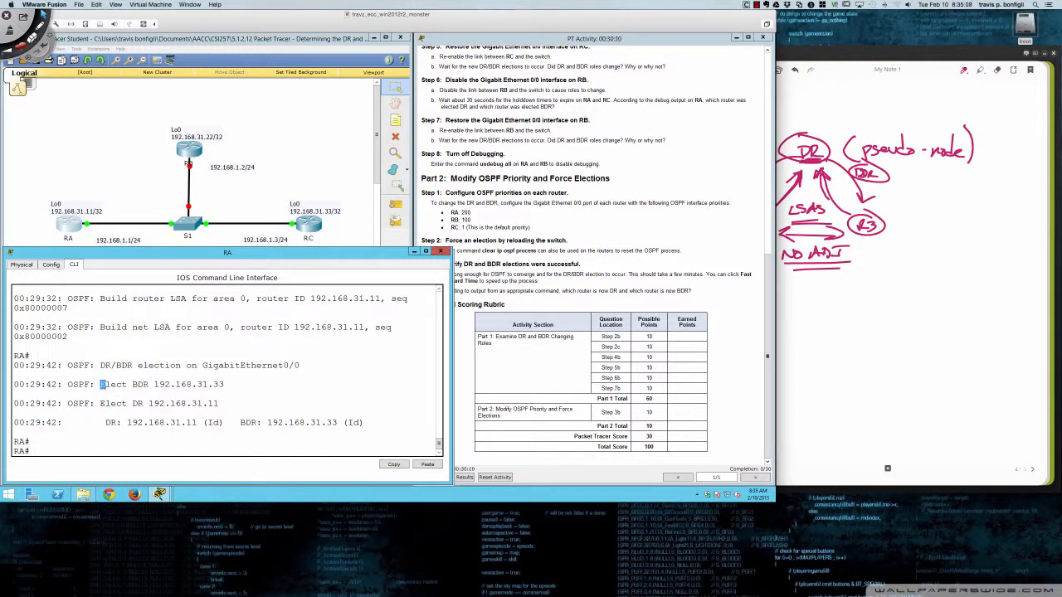
{"action": "left_click", "coordinate": [97, 403]}
{"action": "scroll", "coordinate": [166, 390], "scroll_direction": "up", "scroll_amount": 4}
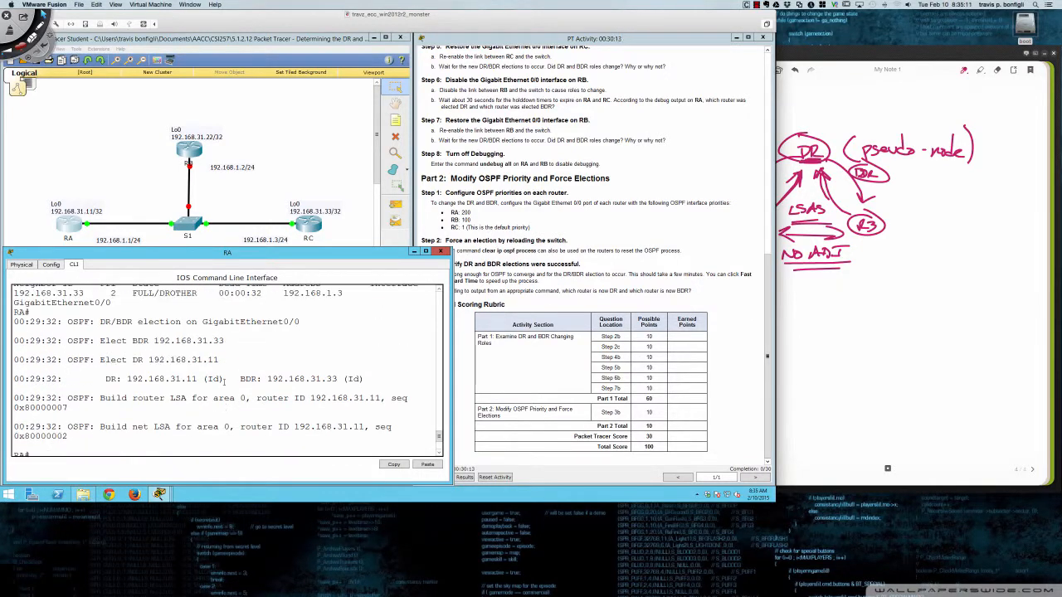
{"action": "scroll", "coordinate": [171, 353], "scroll_direction": "up", "scroll_amount": 2}
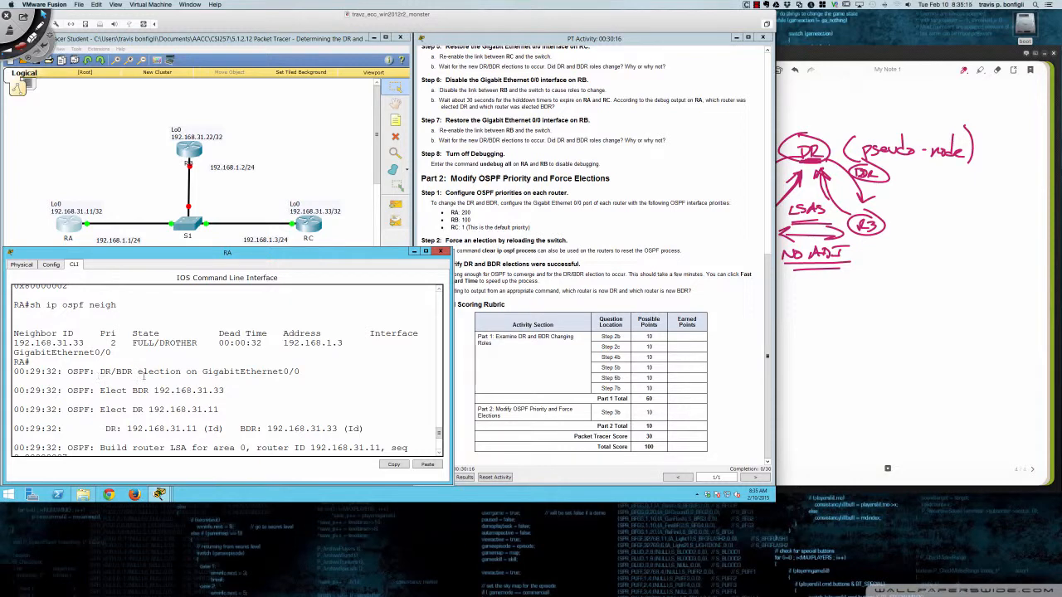
{"action": "scroll", "coordinate": [124, 365], "scroll_direction": "down", "scroll_amount": 2}
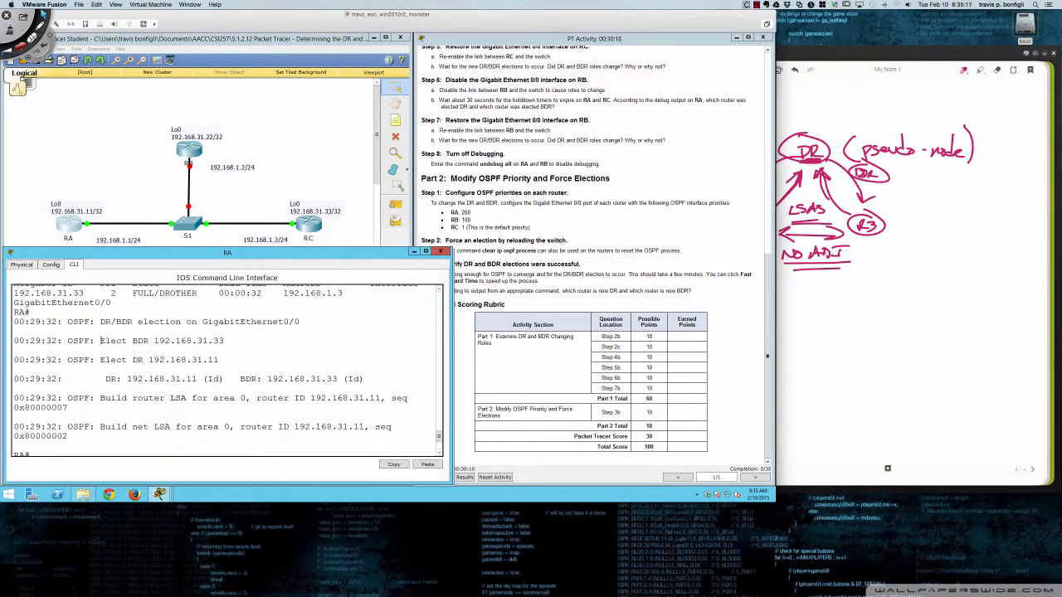
Highlight the Elect BDR 192.168.31.33 and Elect DR 192.168.31.11 messages from 00:29:32 in RA's debug output.
{"action": "left_click_drag", "start_coordinate": [102, 340], "coordinate": [225, 341]}
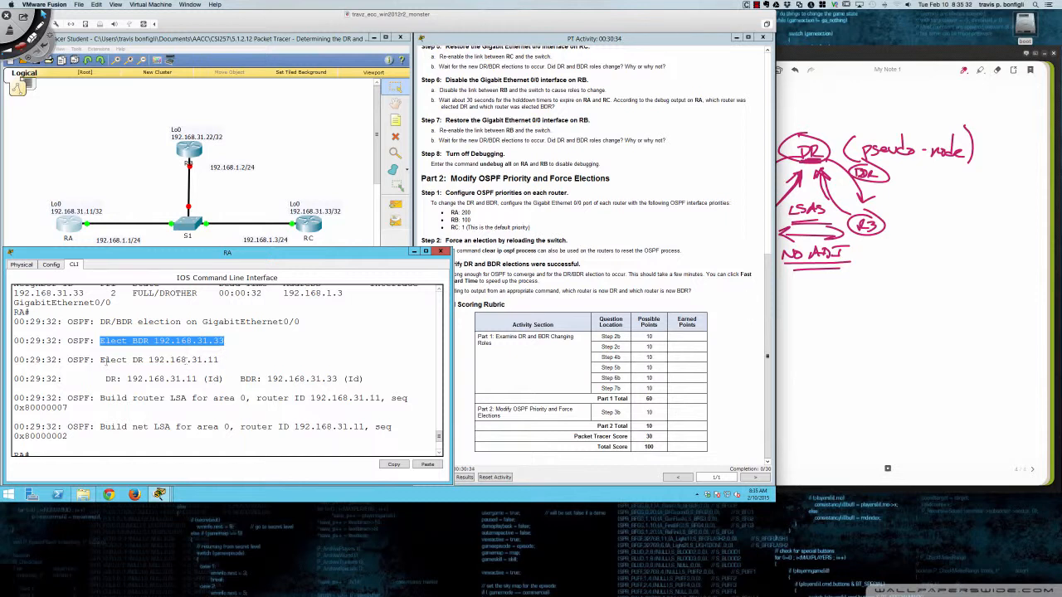
{"action": "left_click_drag", "start_coordinate": [100, 360], "coordinate": [219, 360]}
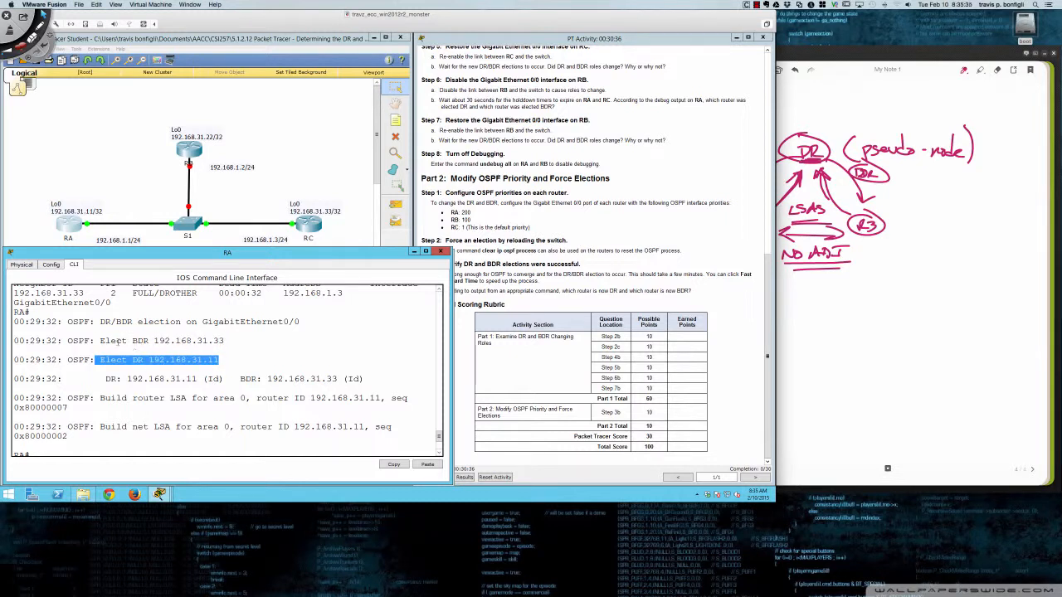
{"action": "left_click_drag", "start_coordinate": [99, 340], "coordinate": [225, 341]}
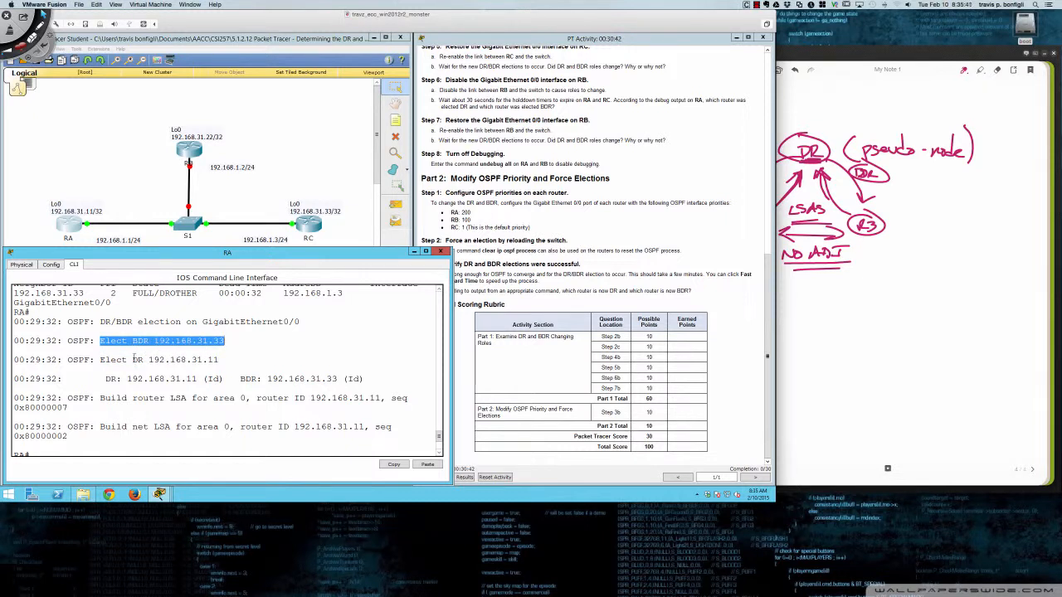
{"action": "left_click_drag", "start_coordinate": [133, 360], "coordinate": [219, 360]}
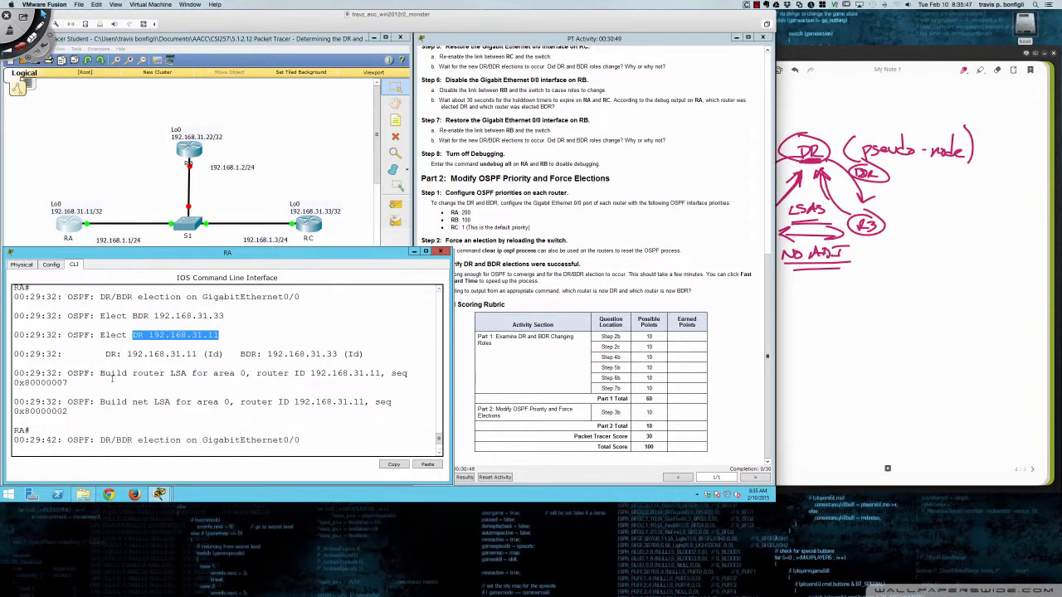
Highlight the 00:29:42 summary line naming the DR and BDR in RA's output, then clear the selection.
{"action": "key", "text": "Return"}
{"action": "scroll", "coordinate": [112, 379], "scroll_direction": "up", "scroll_amount": 1}
{"action": "scroll", "coordinate": [112, 379], "scroll_direction": "down", "scroll_amount": 1}
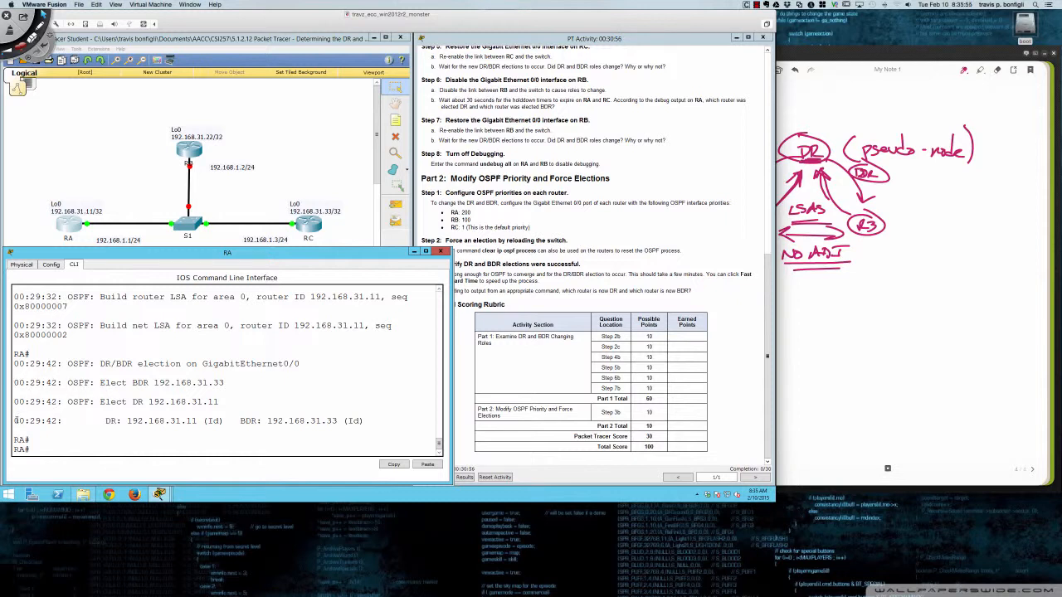
{"action": "left_click_drag", "start_coordinate": [15, 420], "coordinate": [365, 422]}
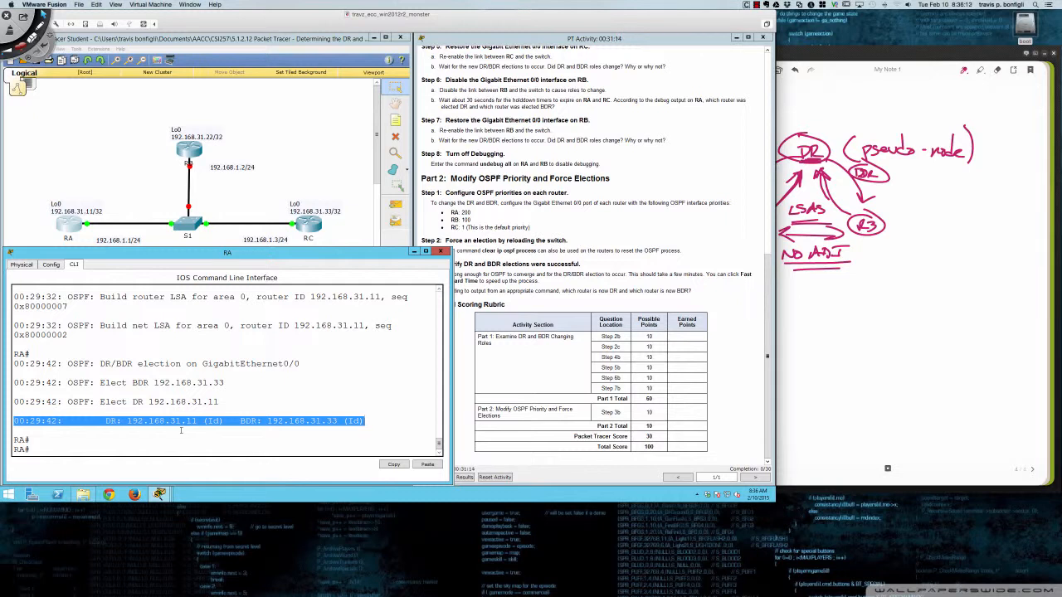
{"action": "left_click", "coordinate": [396, 420]}
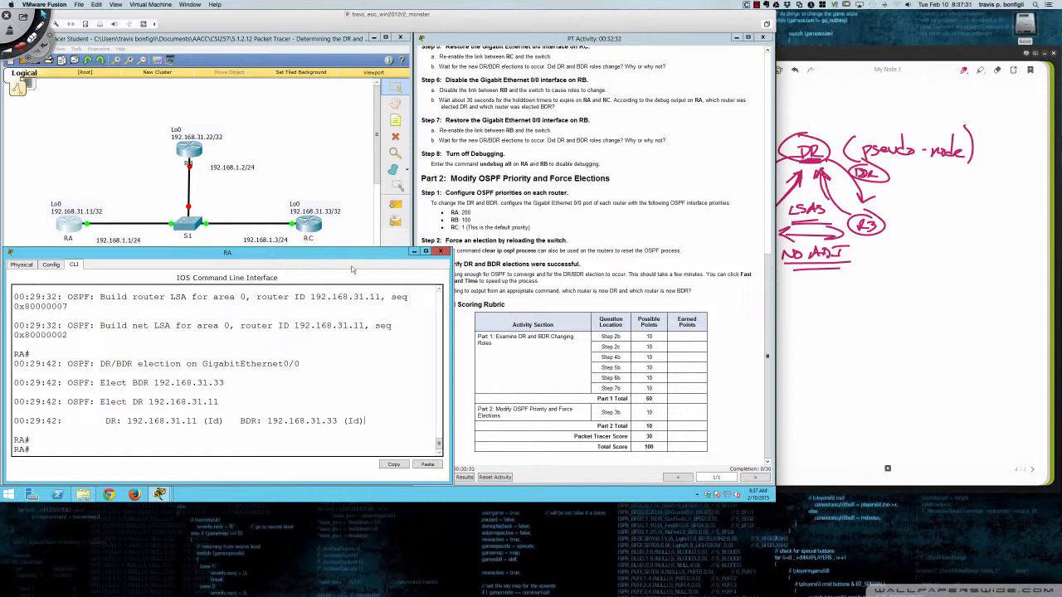
Open RB's console, widen its window, and bring up fresh interface configuration prompts.
{"action": "left_click", "coordinate": [185, 152]}
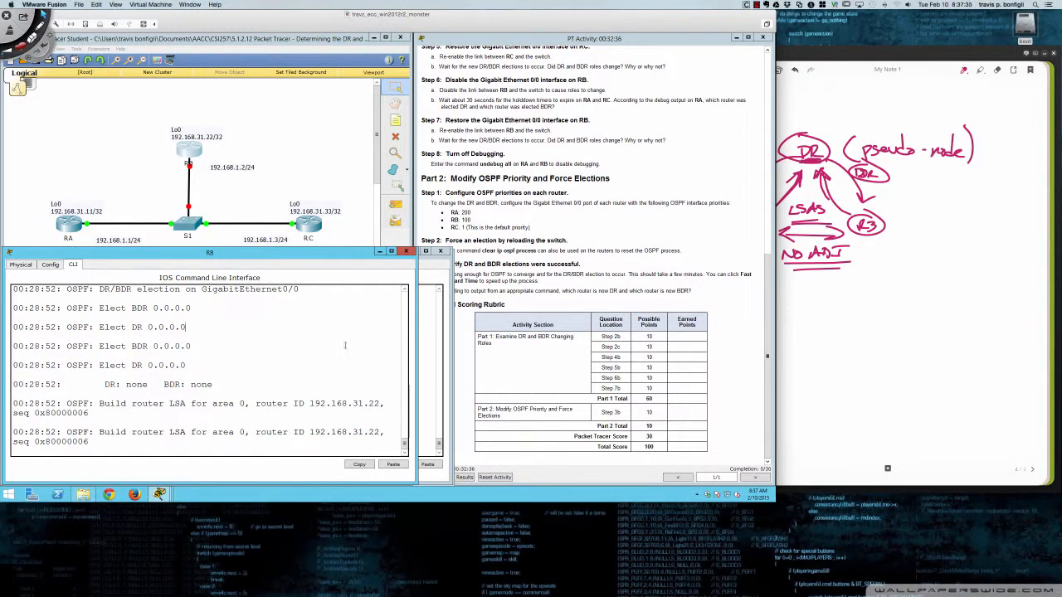
{"action": "left_click_drag", "start_coordinate": [417, 357], "coordinate": [452, 358]}
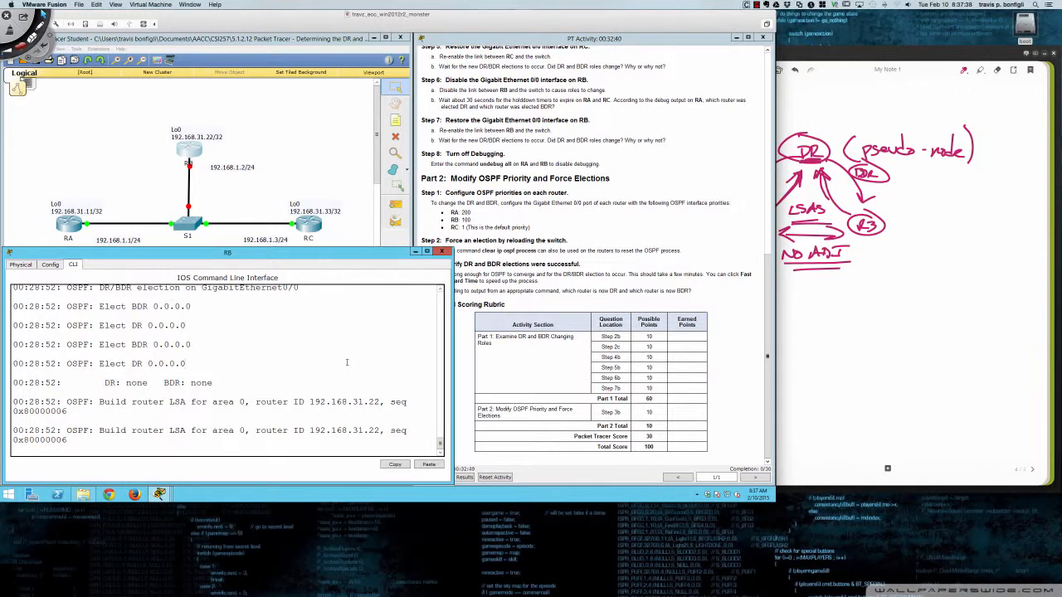
{"action": "key", "text": "Return"}
{"action": "key", "text": "Return"}
{"action": "key", "text": "Return"}
{"action": "key", "text": "Return"}
{"action": "key", "text": "Return"}
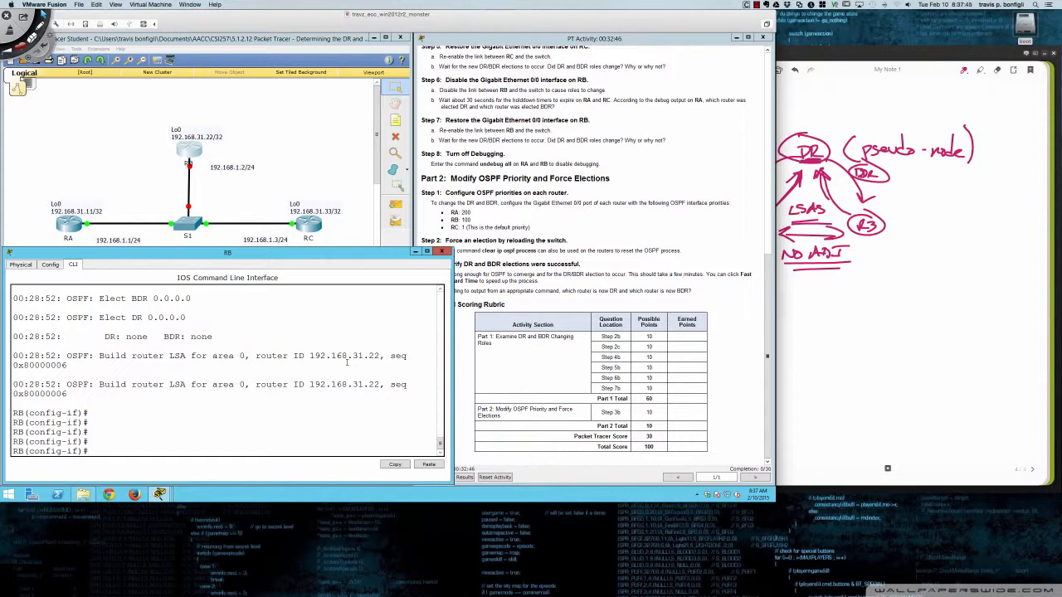
Re-enable RB's GigabitEthernet0/0 interface with no shut and bring up fresh prompts below its status messages.
{"action": "type", "text": "no shut"}
{"action": "key", "text": "Return"}
{"action": "key", "text": "Return"}
{"action": "key", "text": "Return"}
{"action": "key", "text": "Return"}
{"action": "key", "text": "Return"}
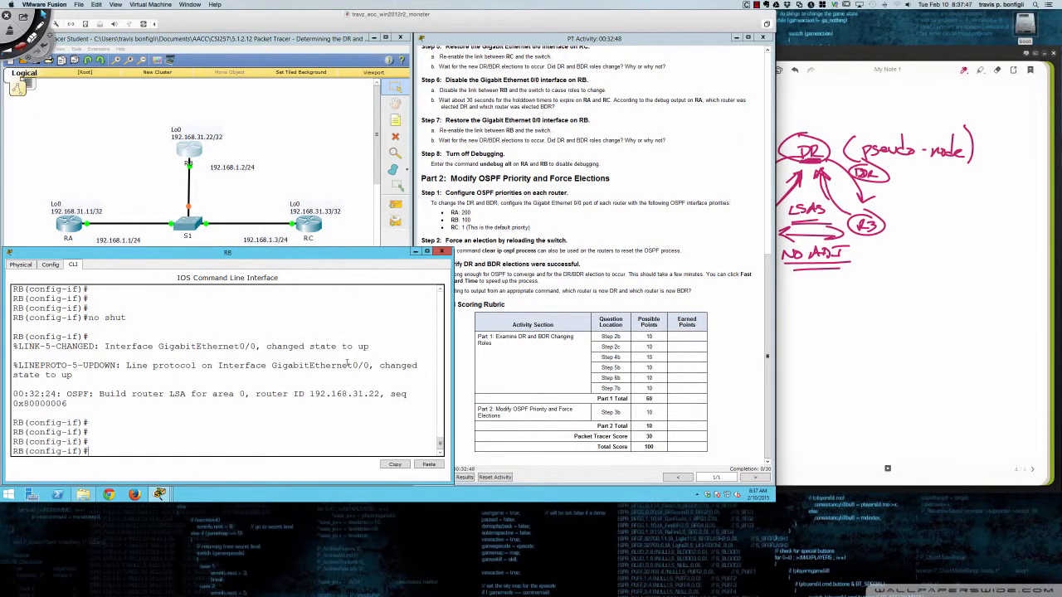
{"action": "key", "text": "Return"}
{"action": "key", "text": "Return"}
{"action": "key", "text": "Return"}
{"action": "key", "text": "Return"}
{"action": "key", "text": "Return"}
{"action": "key", "text": "Return"}
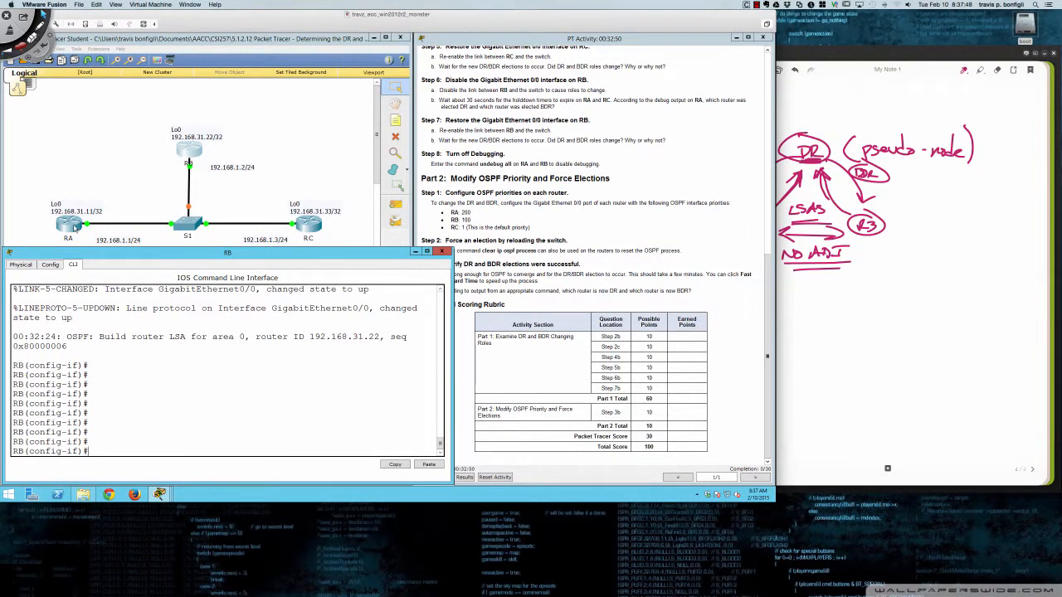
Return to RA's console and bring up fresh prompts while waiting for new OSPF debug messages.
{"action": "left_click", "coordinate": [71, 226]}
{"action": "key", "text": "Return"}
{"action": "key", "text": "Return"}
{"action": "key", "text": "Return"}
{"action": "key", "text": "Return"}
{"action": "key", "text": "Return"}
{"action": "key", "text": "Return"}
{"action": "key", "text": "Return"}
{"action": "key", "text": "Return"}
{"action": "key", "text": "Return"}
{"action": "key", "text": "Return"}
{"action": "key", "text": "Return"}
{"action": "key", "text": "Return"}
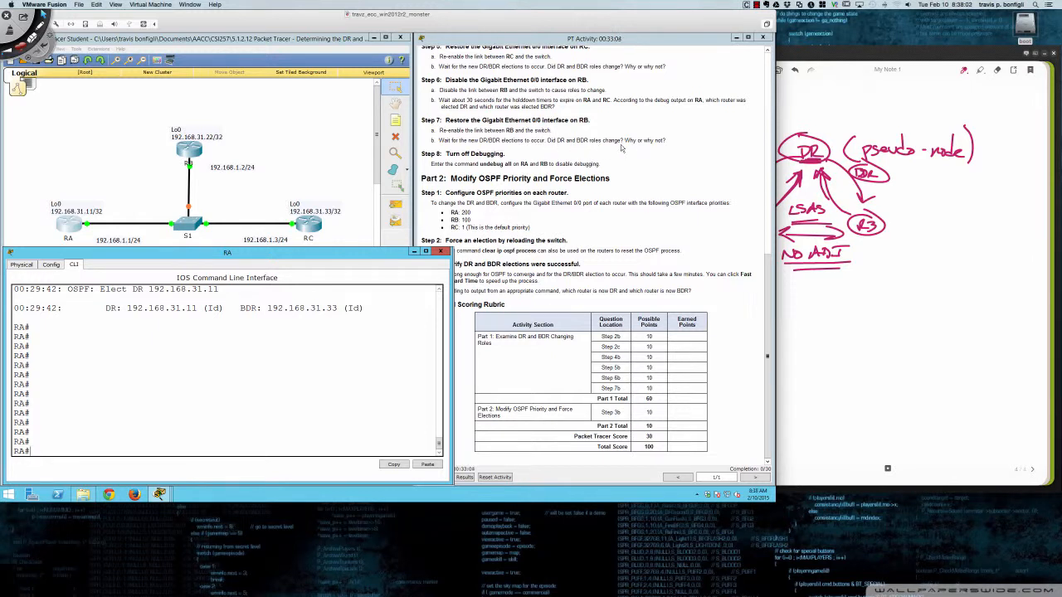
Highlight the "Why or why not?" question in the activity's Step 7, then return to RA's console.
{"action": "left_click_drag", "start_coordinate": [666, 141], "coordinate": [624, 141]}
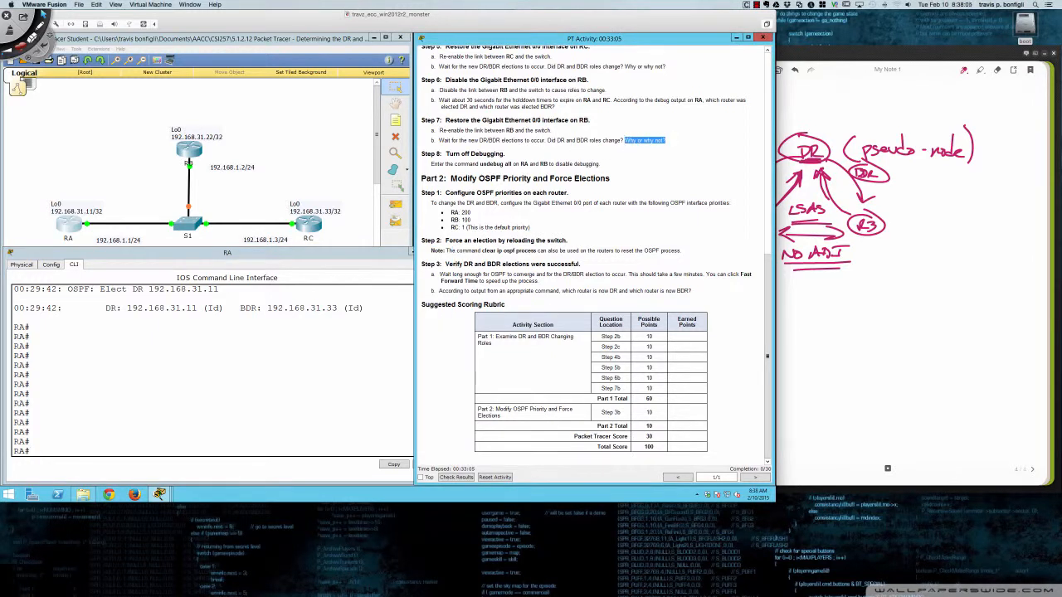
{"action": "left_click", "coordinate": [570, 140]}
{"action": "left_click", "coordinate": [363, 253]}
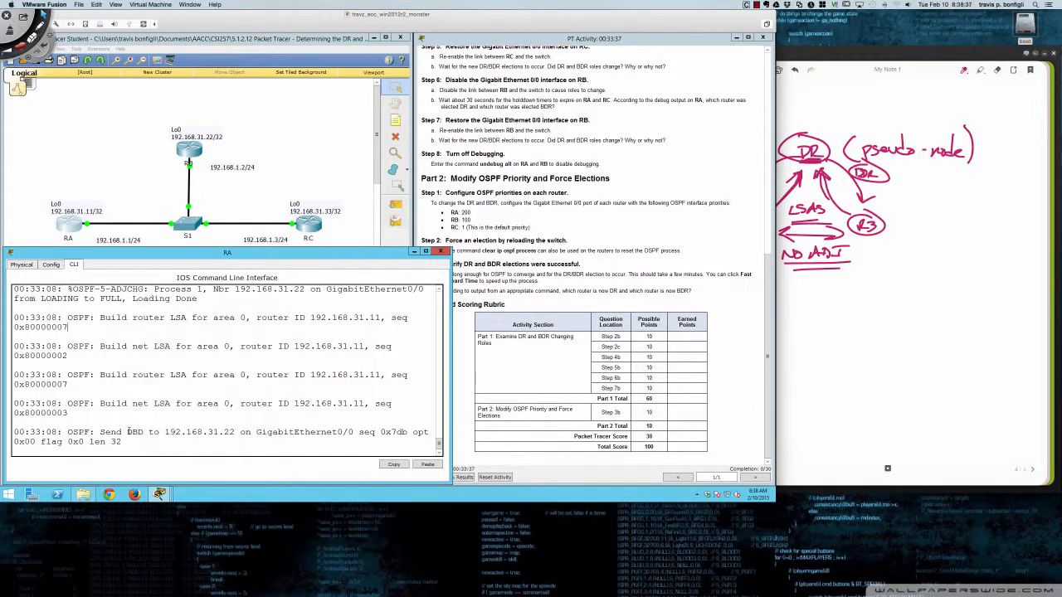
Highlight "DBD to 192.168.31.22" in RA's debug output, review the nearby adjacency and LSA messages, and clear the selection.
{"action": "left_click_drag", "start_coordinate": [127, 431], "coordinate": [248, 432]}
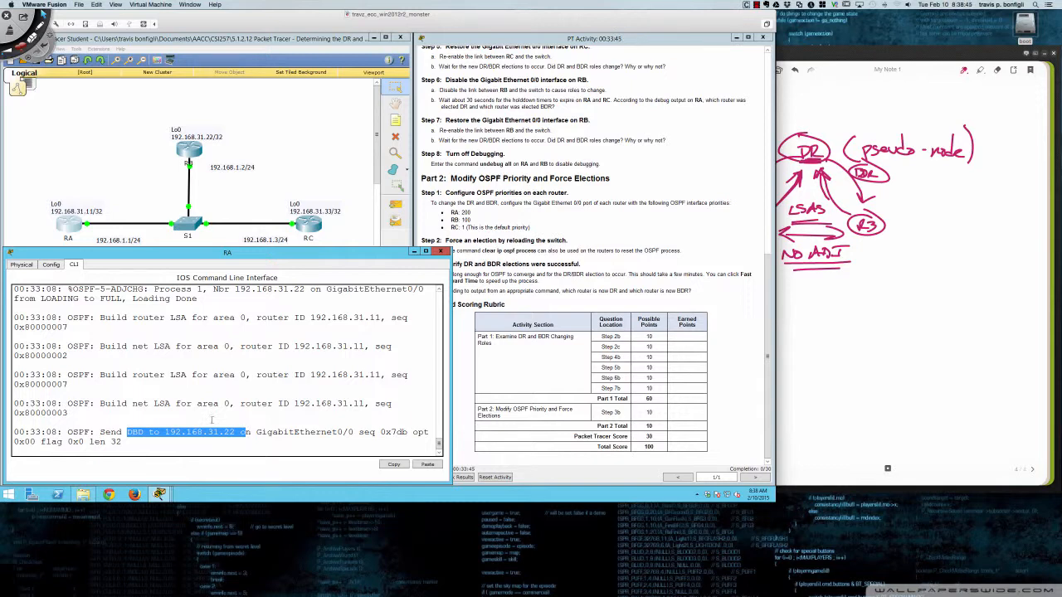
{"action": "scroll", "coordinate": [194, 417], "scroll_direction": "up", "scroll_amount": 1}
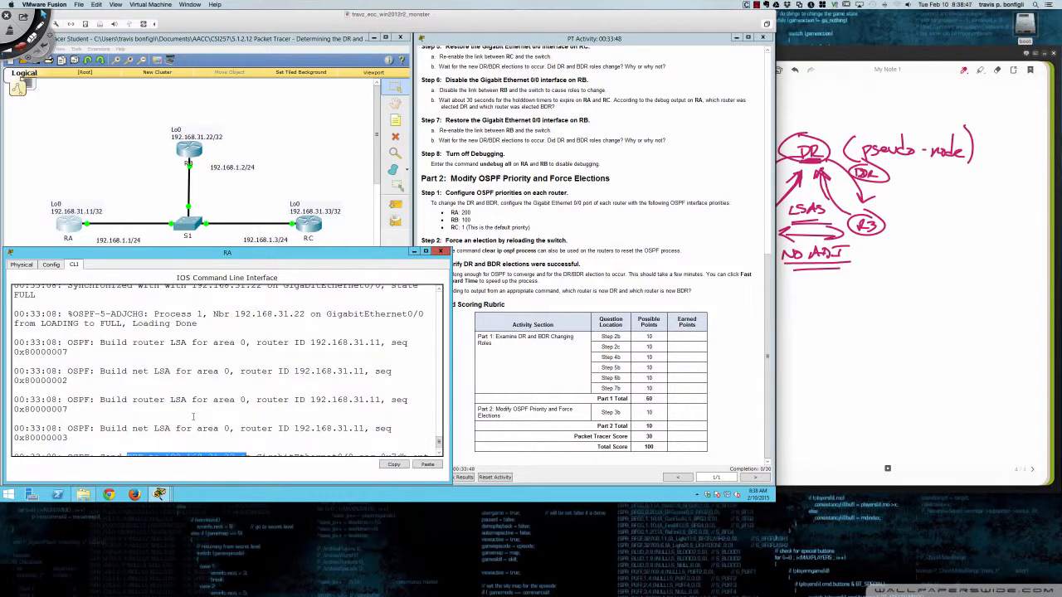
{"action": "scroll", "coordinate": [193, 417], "scroll_direction": "up", "scroll_amount": 1}
{"action": "scroll", "coordinate": [193, 416], "scroll_direction": "down", "scroll_amount": 2}
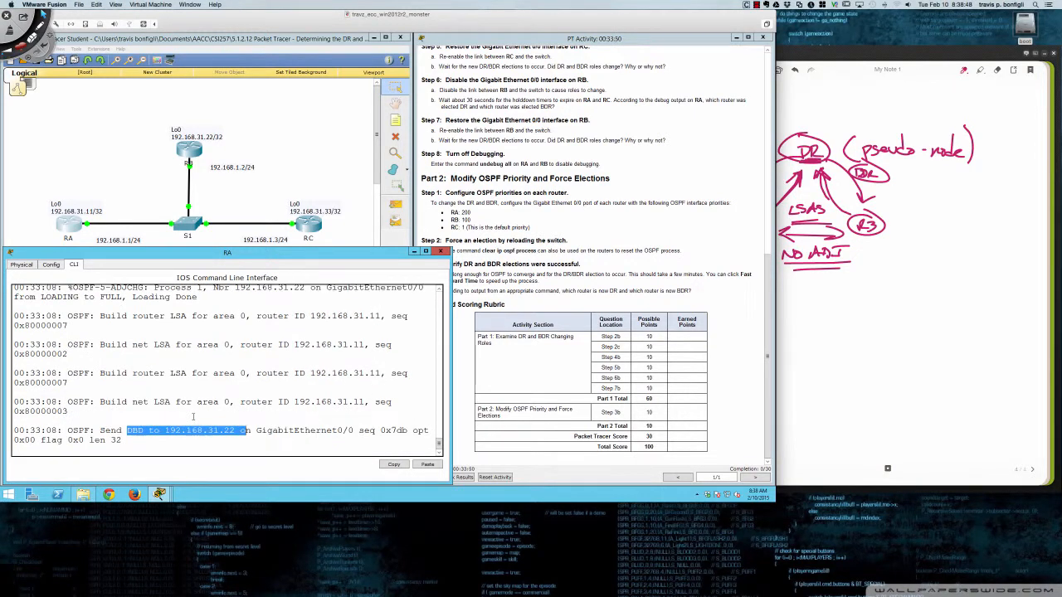
{"action": "left_click", "coordinate": [179, 421]}
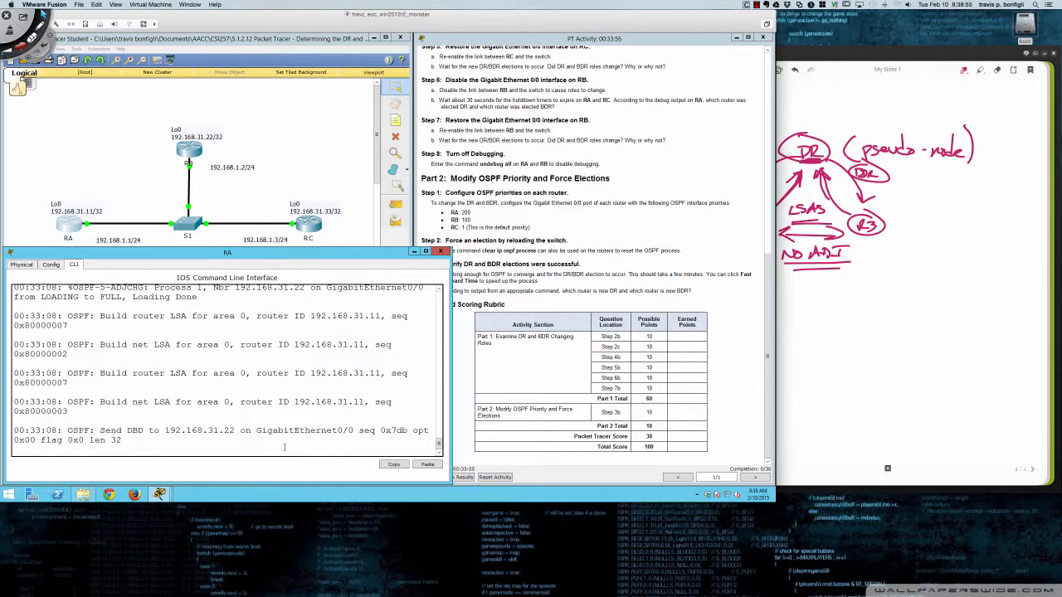
Bring up fresh prompts on RA, highlight the DBD message sent to 192.168.31.22 again, and clear the selection.
{"action": "key", "text": "Return"}
{"action": "key", "text": "Return"}
{"action": "key", "text": "Return"}
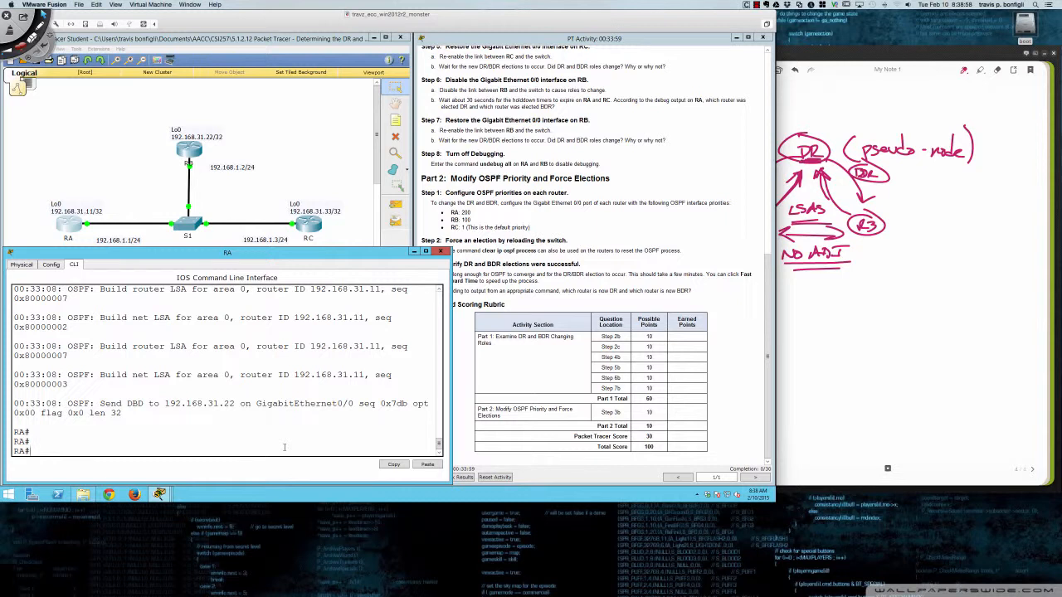
{"action": "left_click_drag", "start_coordinate": [125, 403], "coordinate": [236, 404]}
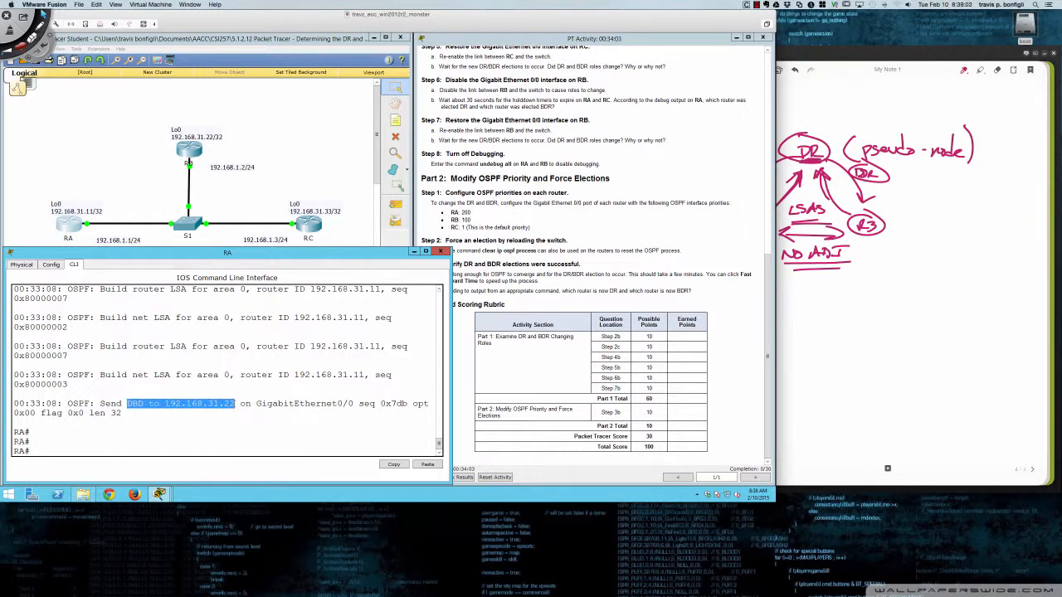
{"action": "left_click", "coordinate": [309, 428]}
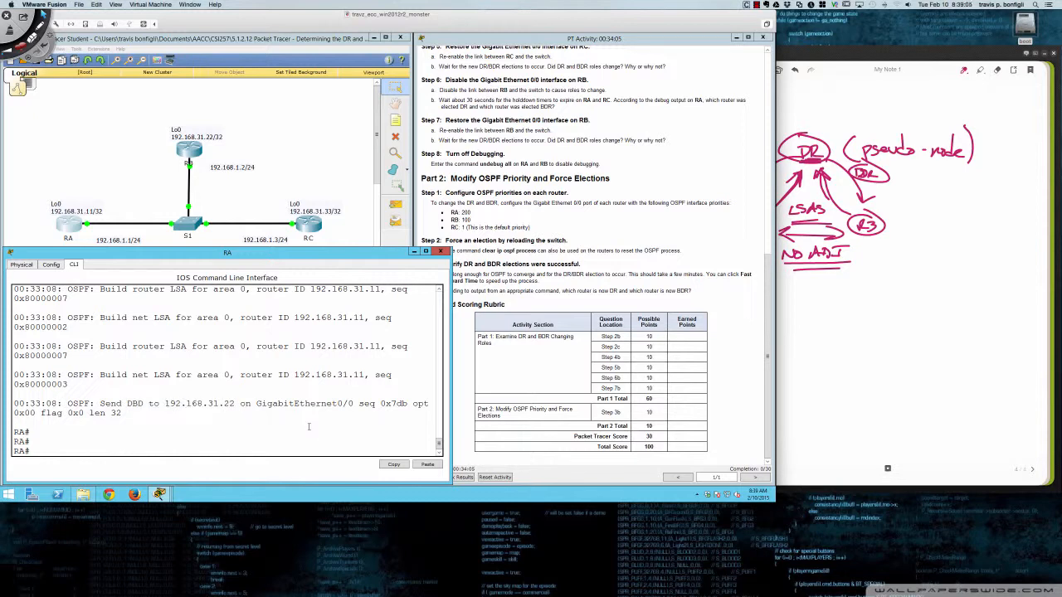
Check RA's OSPF neighbors with sh ip ospf neigh and its interface roles with sh ip ospf int gi0/0.
{"action": "key", "text": "Return"}
{"action": "key", "text": "Return"}
{"action": "key", "text": "Return"}
{"action": "type", "text": "sh "}
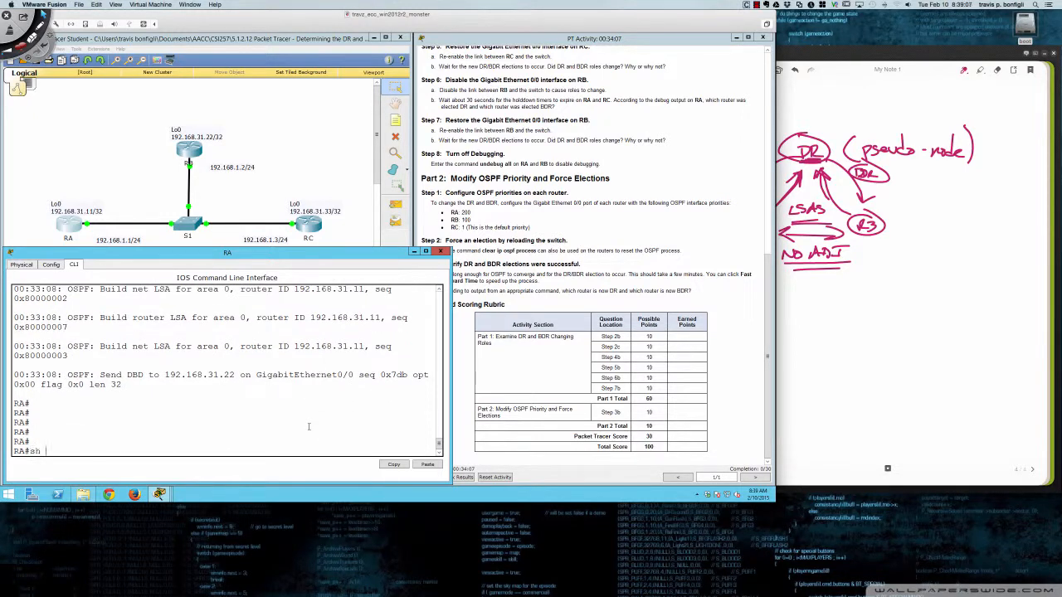
{"action": "type", "text": "ip ospf neigh"}
{"action": "key", "text": "Return"}
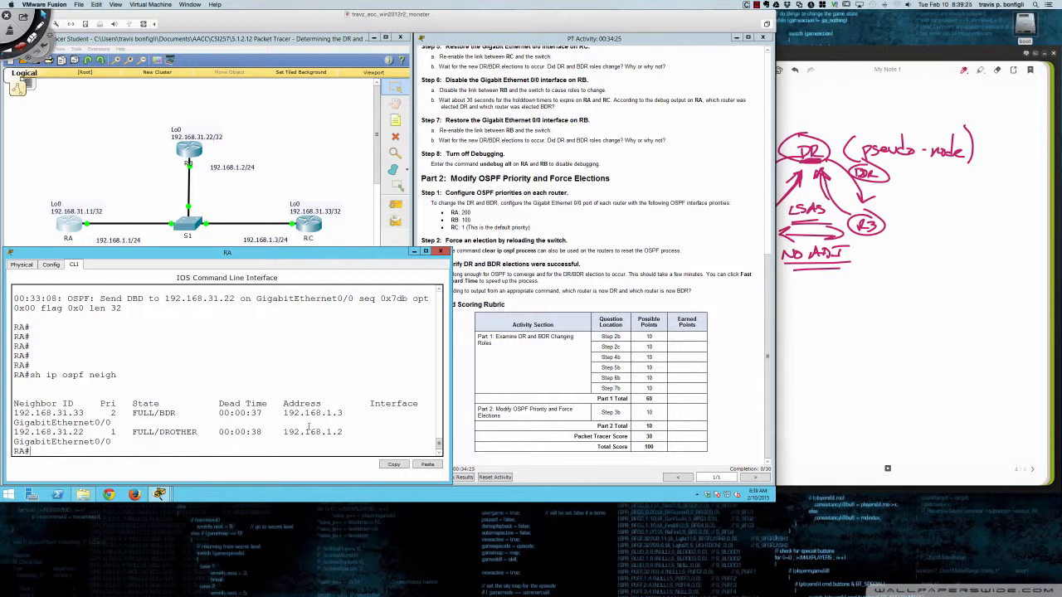
{"action": "type", "text": "sh ip ospf int gi0/0"}
{"action": "key", "text": "Return"}
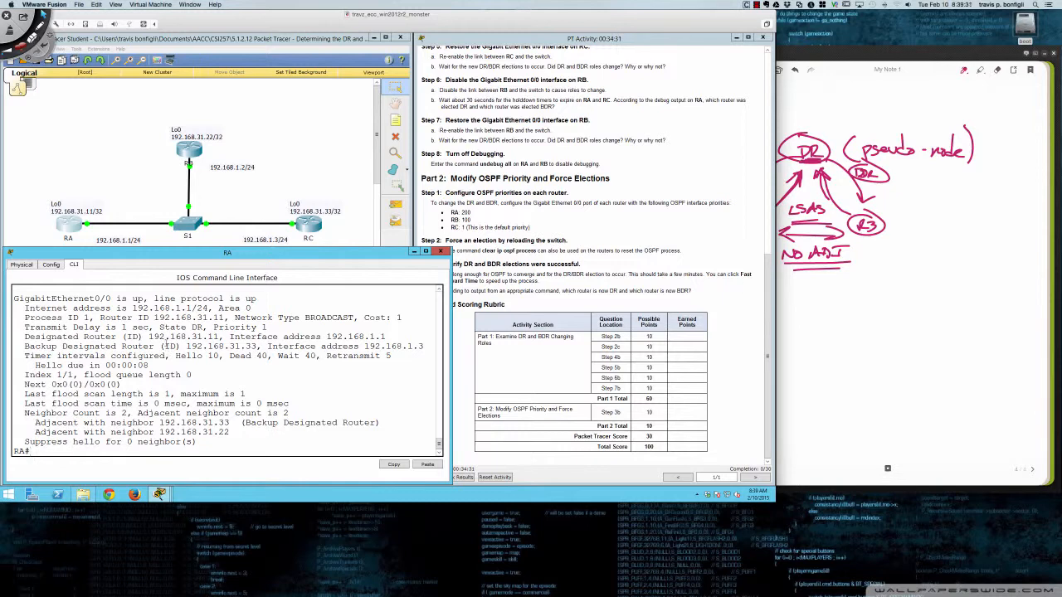
Highlight the DR state in RA's output, then display RC's OSPF interface details with do sh ip ospf int gi0/0.
{"action": "left_click_drag", "start_coordinate": [158, 327], "coordinate": [203, 327]}
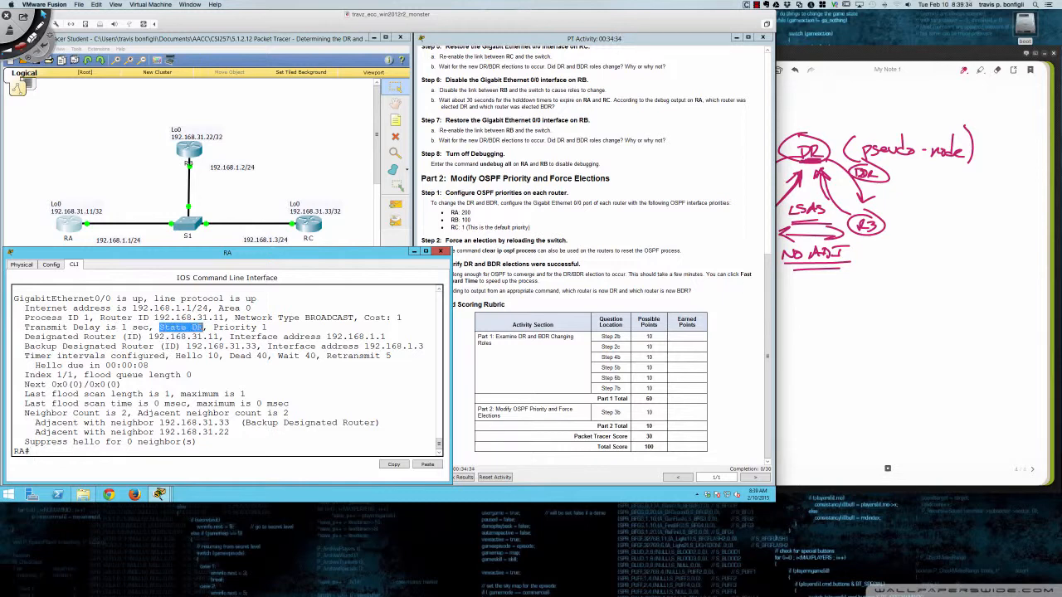
{"action": "left_click", "coordinate": [310, 226]}
{"action": "key", "text": "Return"}
{"action": "key", "text": "Return"}
{"action": "key", "text": "Return"}
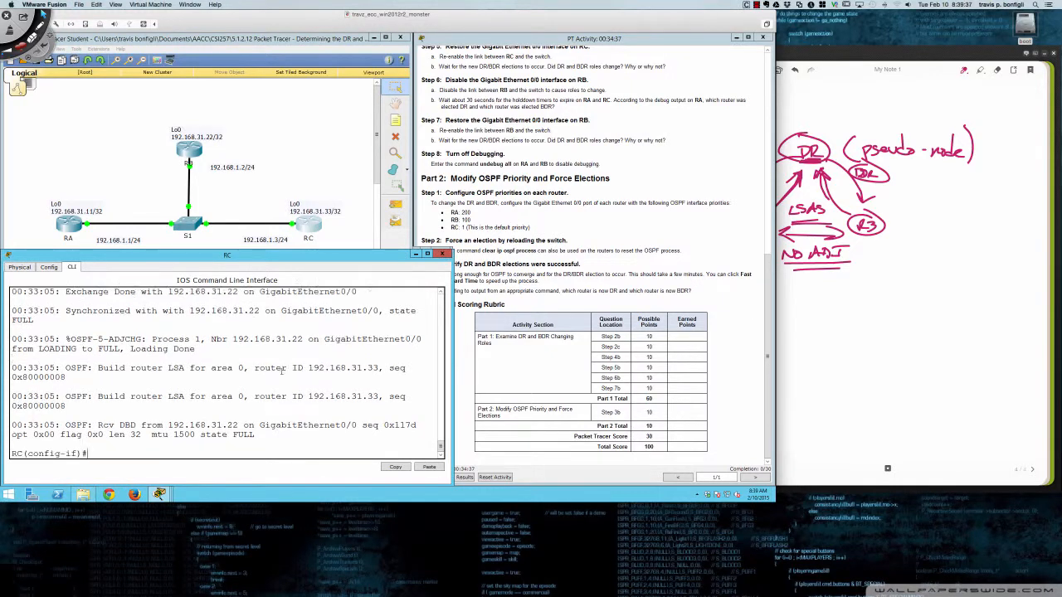
{"action": "type", "text": "do sh ip"}
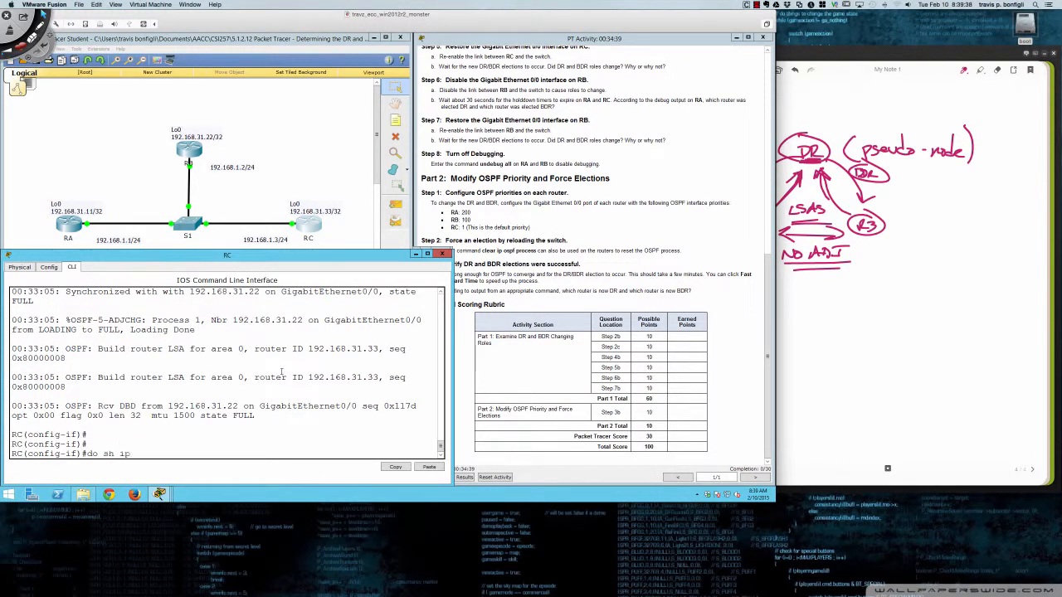
{"action": "type", "text": " ospf int gi0/0"}
{"action": "key", "text": "Return"}
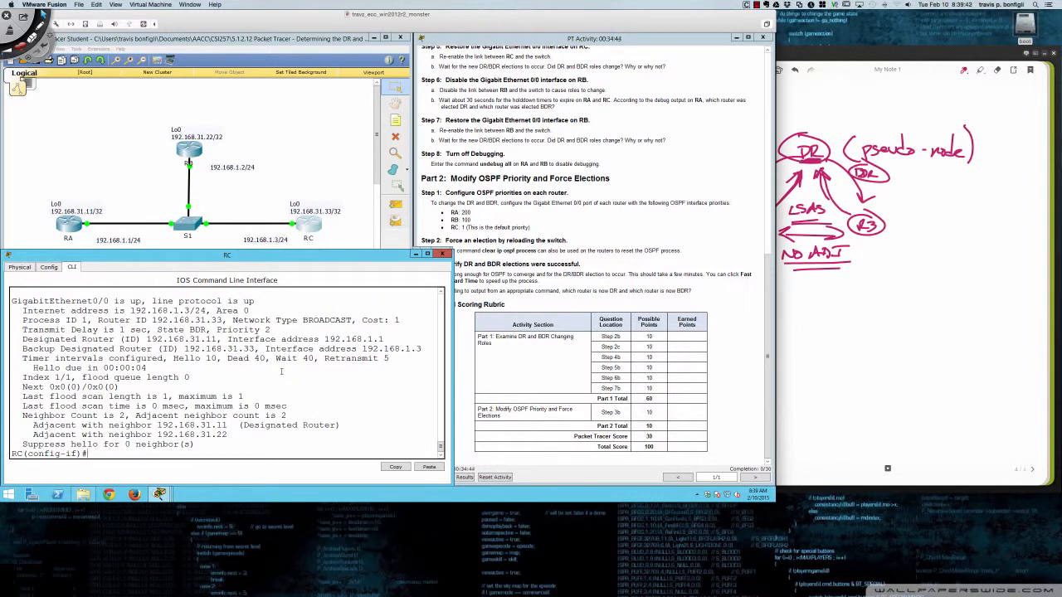
Highlight the state and priority in RC's OSPF interface output, clear the selection, and bring up fresh prompts.
{"action": "left_click_drag", "start_coordinate": [158, 329], "coordinate": [270, 330]}
{"action": "left_click", "coordinate": [304, 358]}
{"action": "key", "text": "Return"}
{"action": "key", "text": "Return"}
{"action": "key", "text": "Return"}
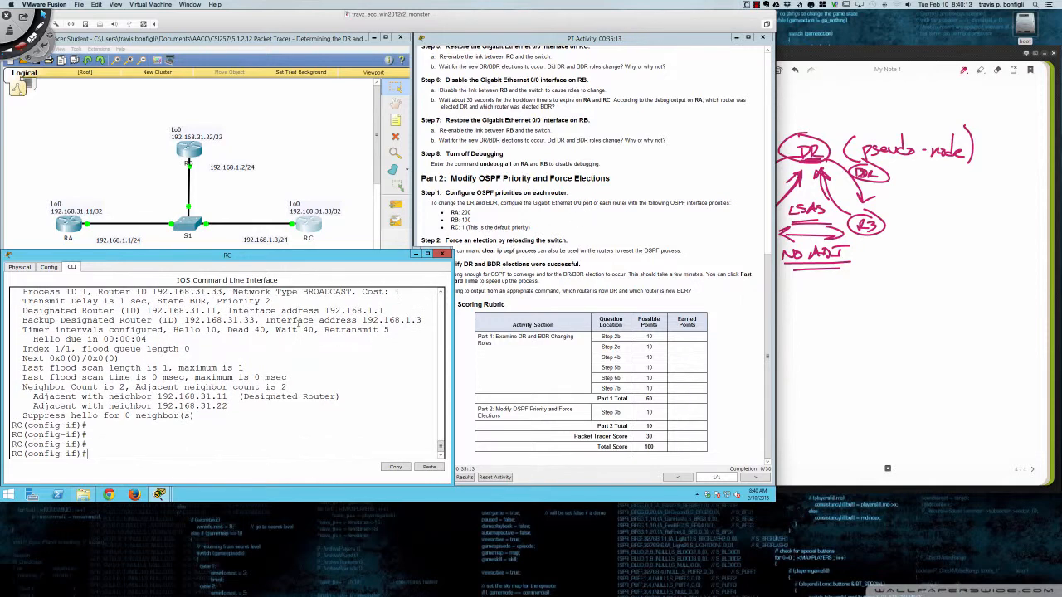
Enter interface configuration for gi0/0 on RC.
{"action": "type", "text": "int gi0/0"}
{"action": "key", "text": "Return"}
{"action": "key", "text": "Return"}
{"action": "key", "text": "Return"}
{"action": "key", "text": "Return"}
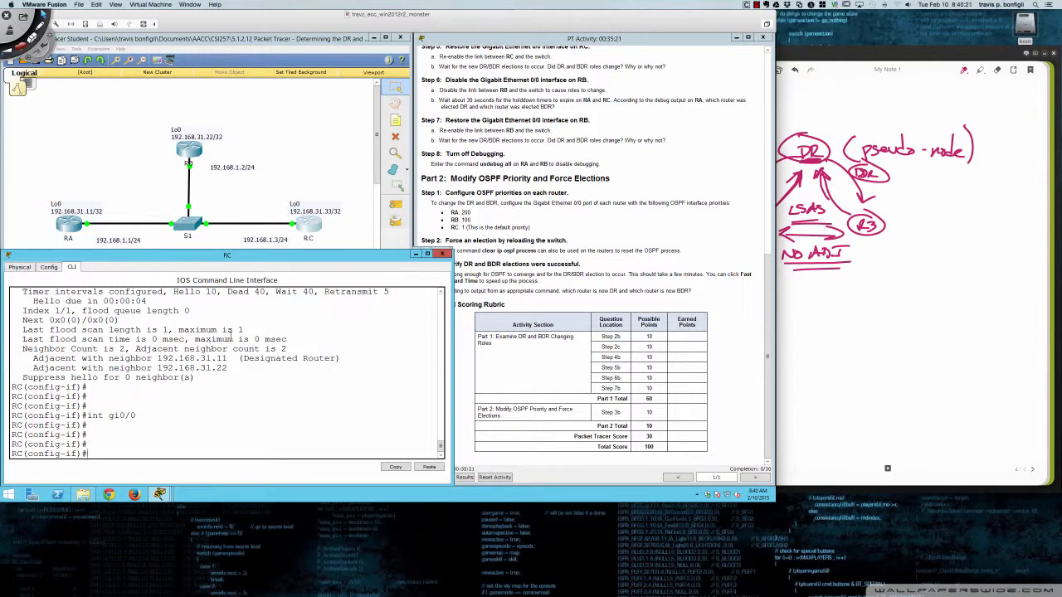
Display RC's running configuration with do sh run, page to the GigabitEthernet0/0 settings, and quit the listing.
{"action": "type", "text": "do sh run"}
{"action": "key", "text": "Return"}
{"action": "key", "text": "Return"}
{"action": "key", "text": "Return"}
{"action": "key", "text": "Return"}
{"action": "key", "text": "Return"}
{"action": "key", "text": "Return"}
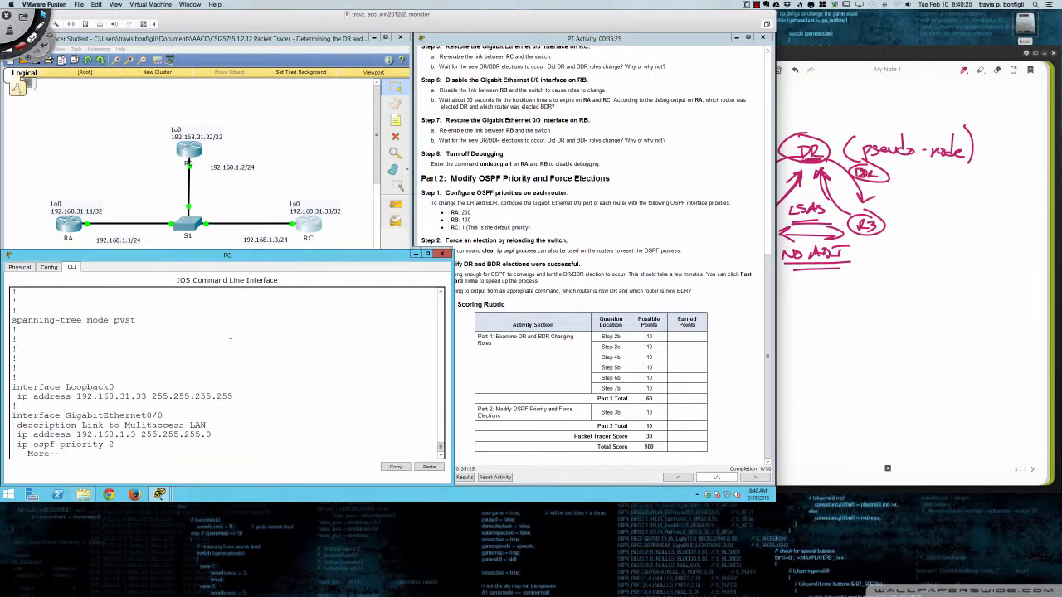
{"action": "key", "text": "Return"}
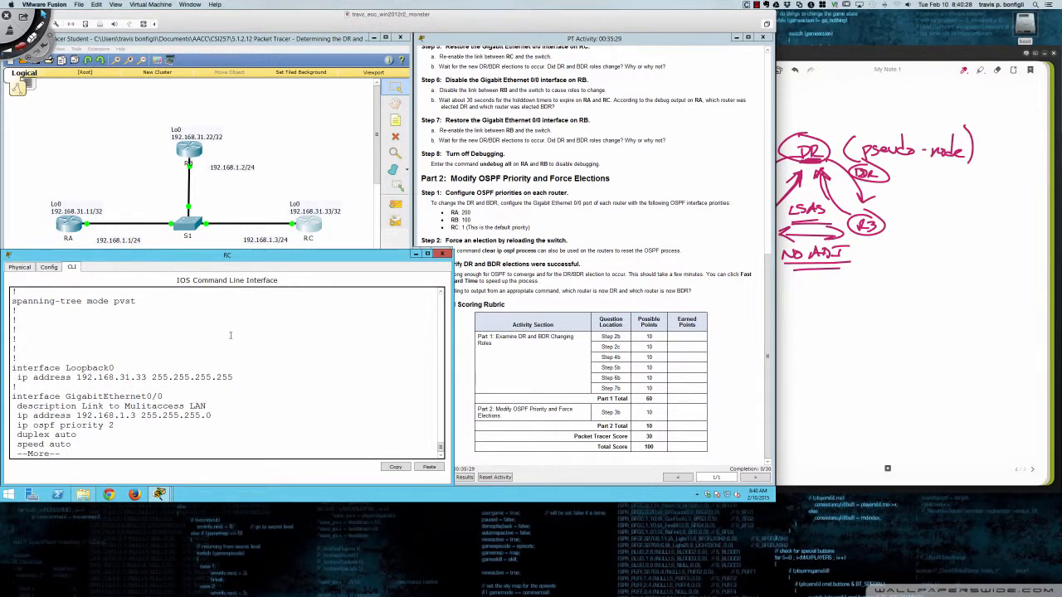
{"action": "type", "text": "q"}
Set the OSPF priority of RC's gi0/0 interface to 1 with ip ospf priority 1.
{"action": "type", "text": "ip"}
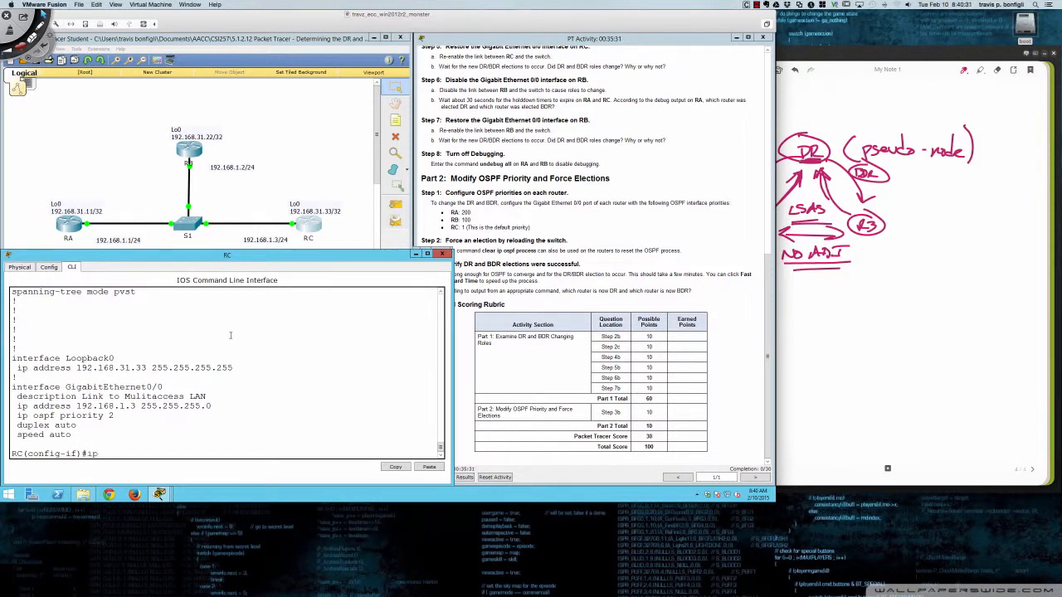
{"action": "type", "text": " ospf pri"}
{"action": "key", "text": "Tab"}
{"action": "type", "text": "1"}
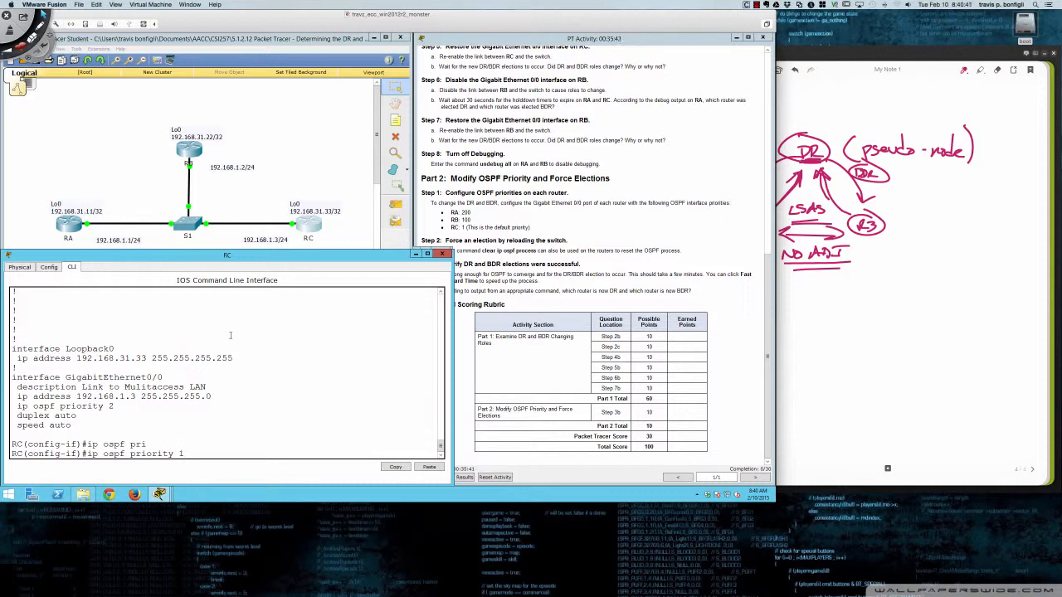
{"action": "key", "text": "Return"}
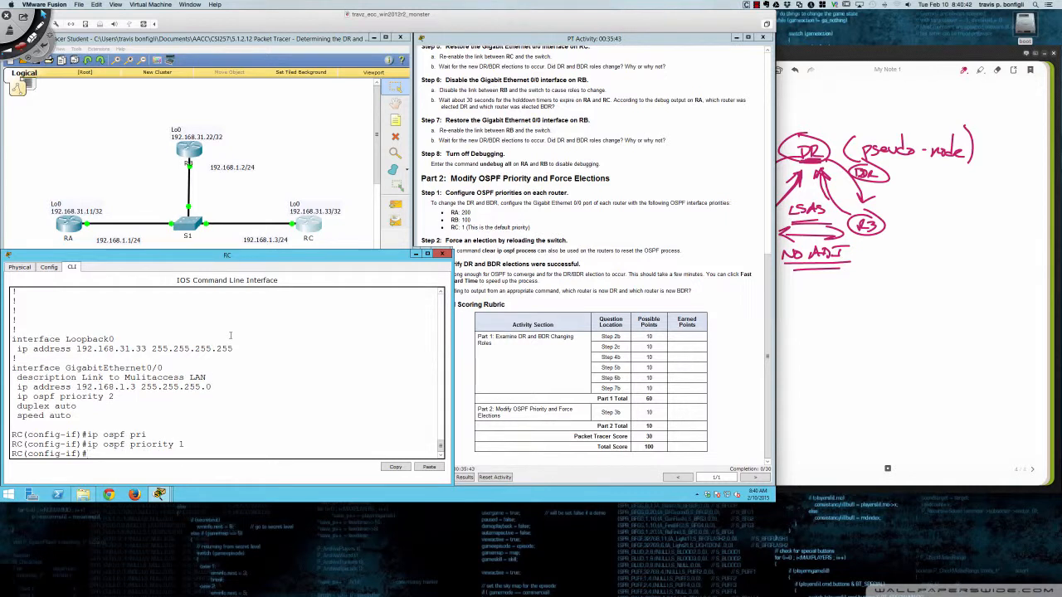
Recheck the GigabitEthernet0/0 settings in RC's running configuration with do sh run and page to the end.
{"action": "type", "text": "do sh run"}
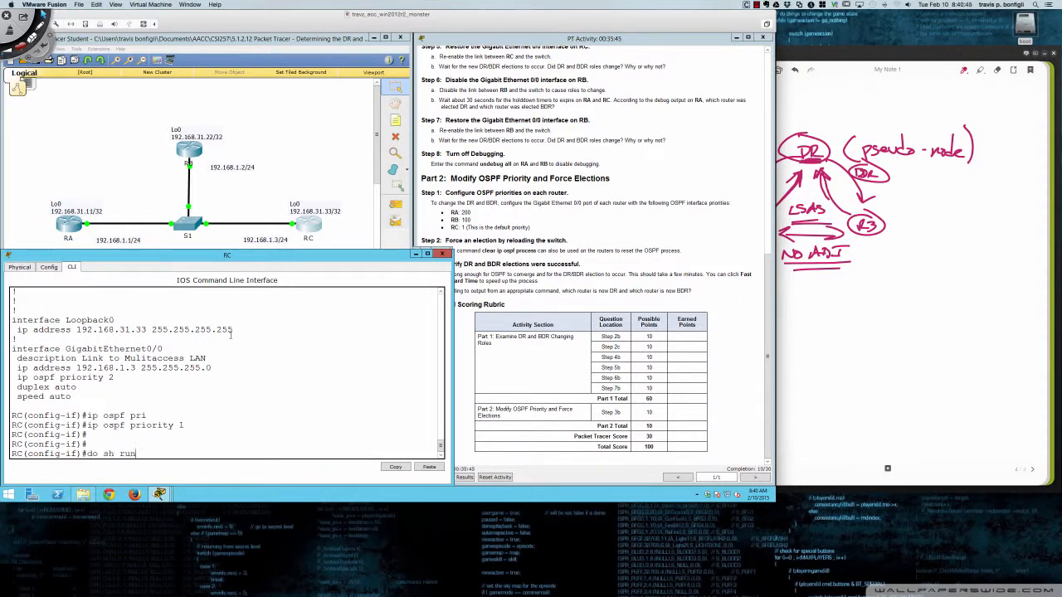
{"action": "key", "text": "Return"}
{"action": "key", "text": "space"}
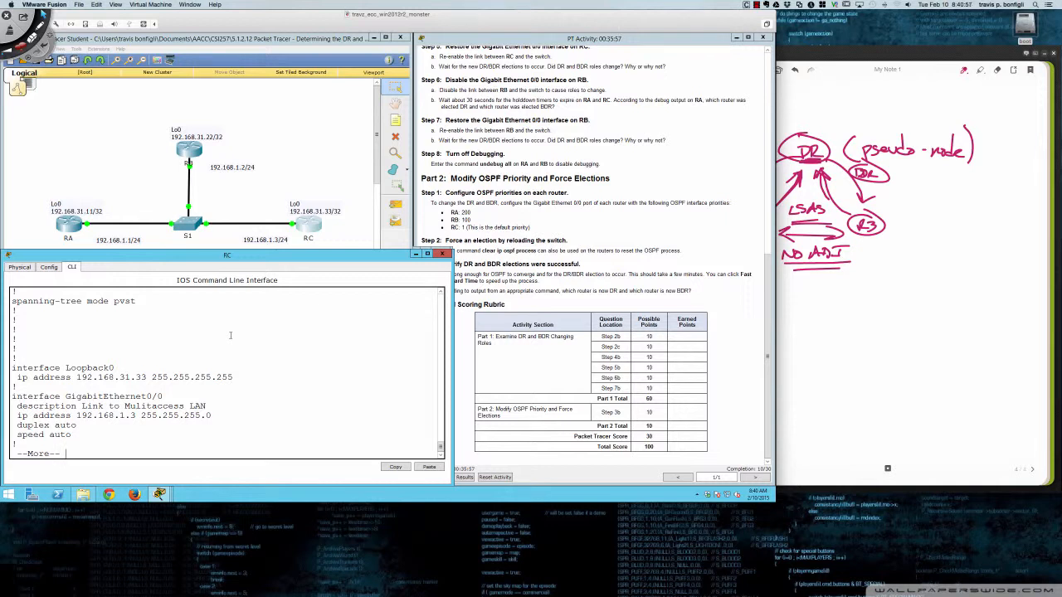
{"action": "key", "text": "space"}
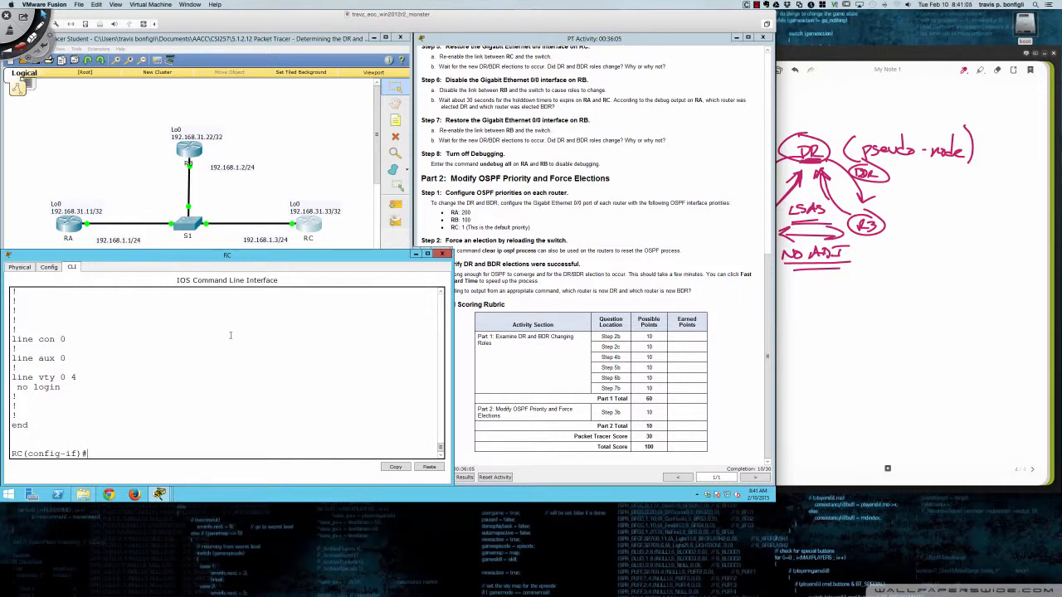
Check RC's priority with do sh ip ospf int gi0/0, highlight the priority value, and clear the selection.
{"action": "type", "text": "do sh ip ospf int gi0/0"}
{"action": "key", "text": "Return"}
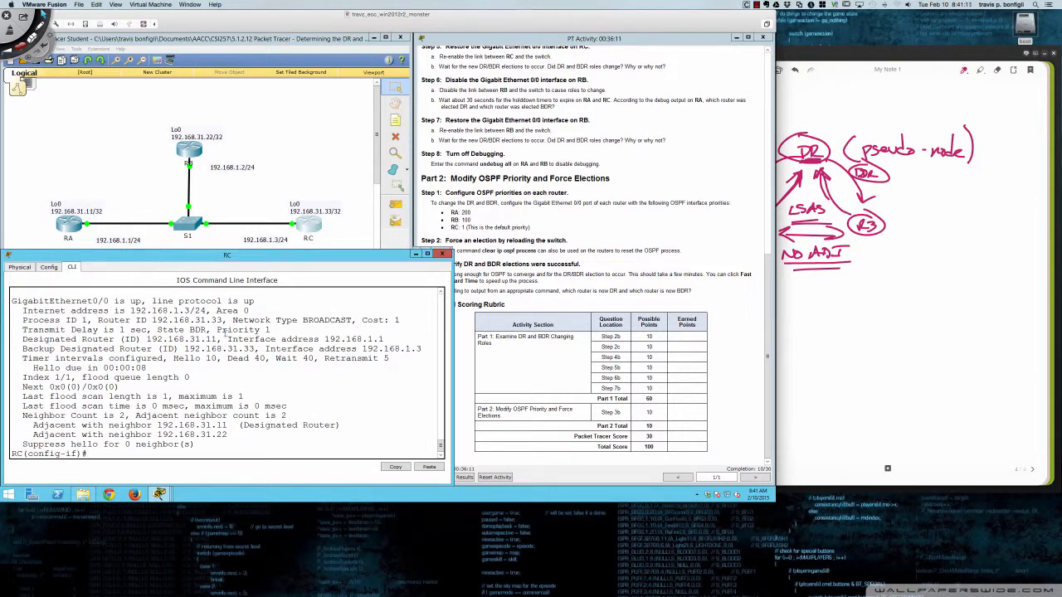
{"action": "left_click_drag", "start_coordinate": [216, 330], "coordinate": [273, 330]}
{"action": "left_click", "coordinate": [245, 358]}
Open RB's console, bring up fresh prompts, and enter interface configuration for gi0/0.
{"action": "left_click", "coordinate": [196, 151]}
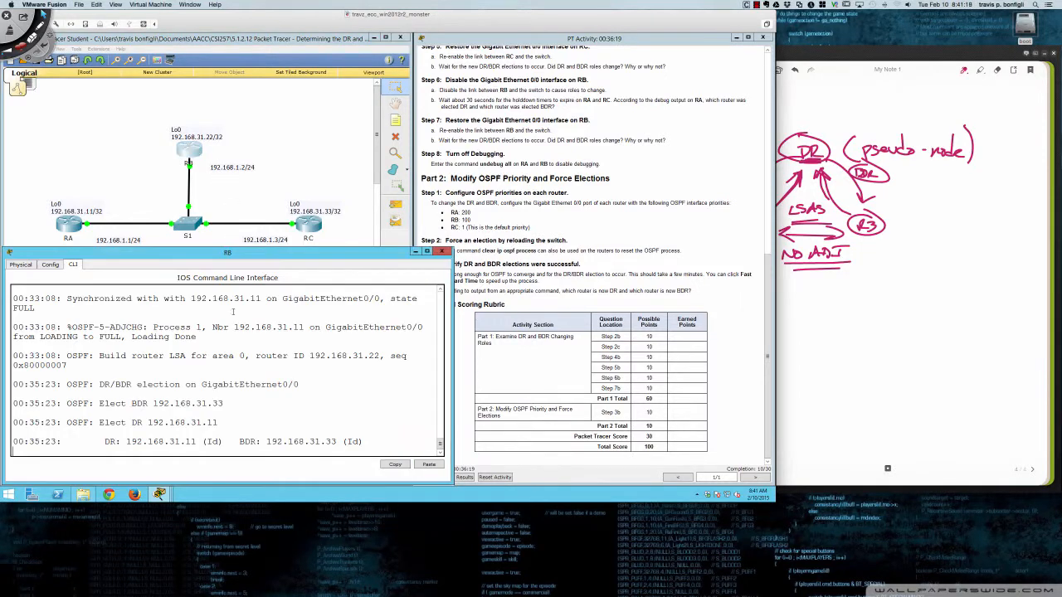
{"action": "key", "text": "Return"}
{"action": "key", "text": "Return"}
{"action": "key", "text": "Return"}
{"action": "key", "text": "Return"}
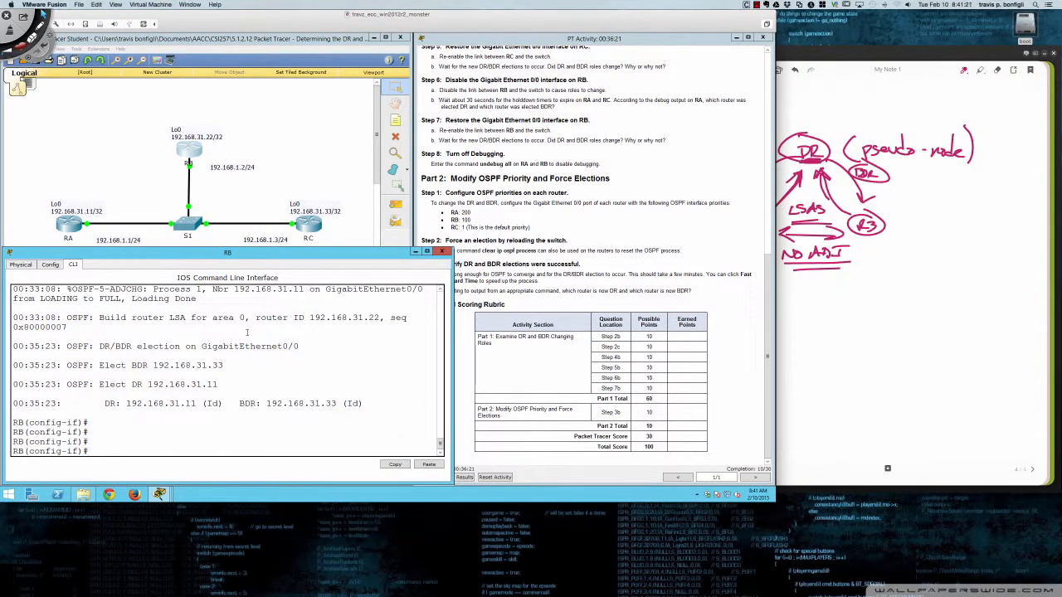
{"action": "type", "text": "int gi0/0"}
{"action": "key", "text": "Return"}
{"action": "key", "text": "Return"}
{"action": "key", "text": "Return"}
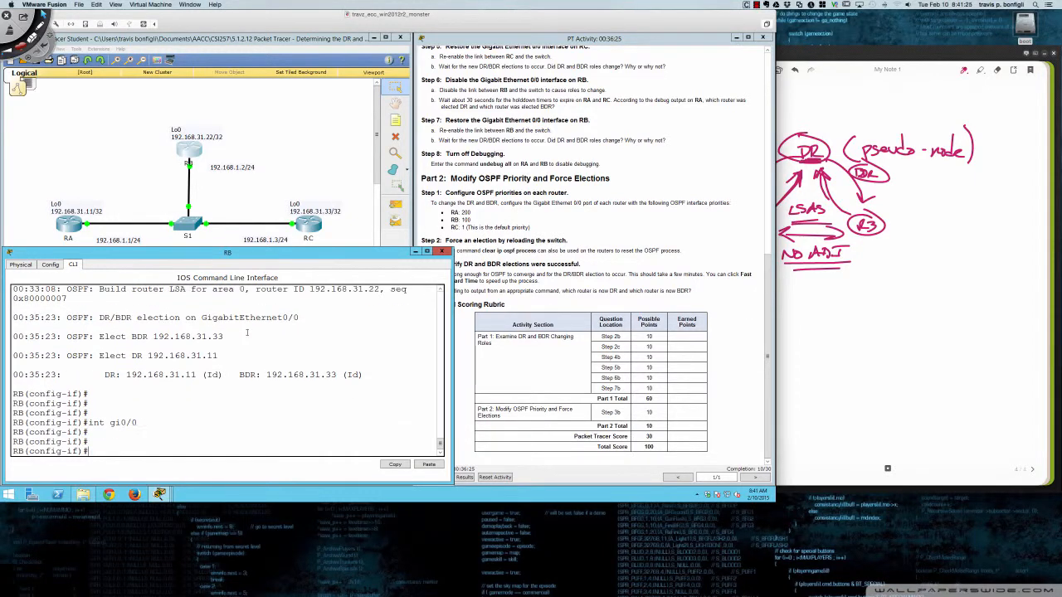
Set the OSPF priority of RB's gi0/0 interface to 100 with ip ospf priority 100.
{"action": "type", "text": "ip ospf pri"}
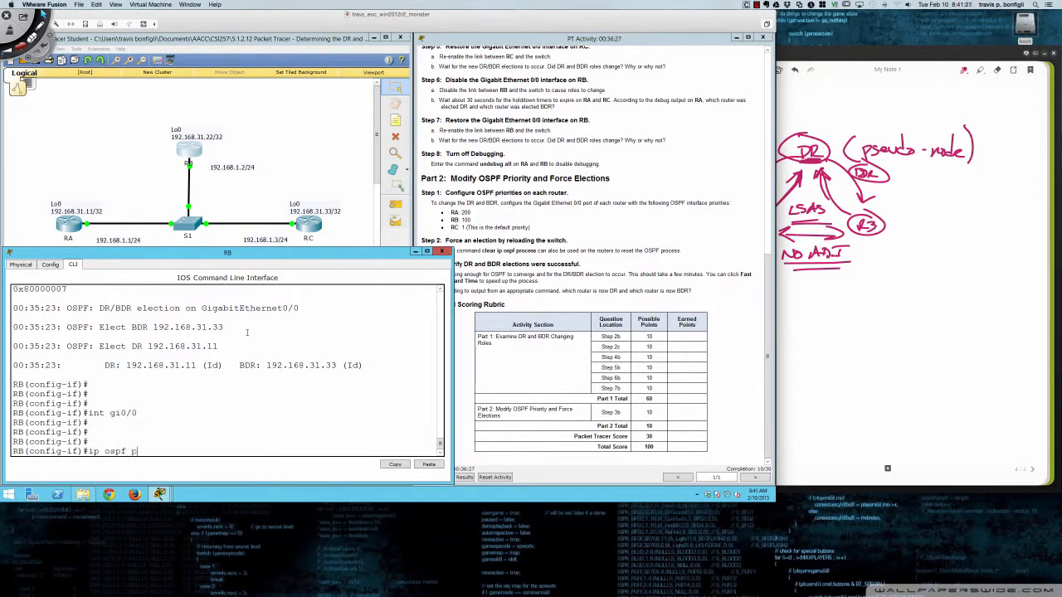
{"action": "key", "text": "Tab"}
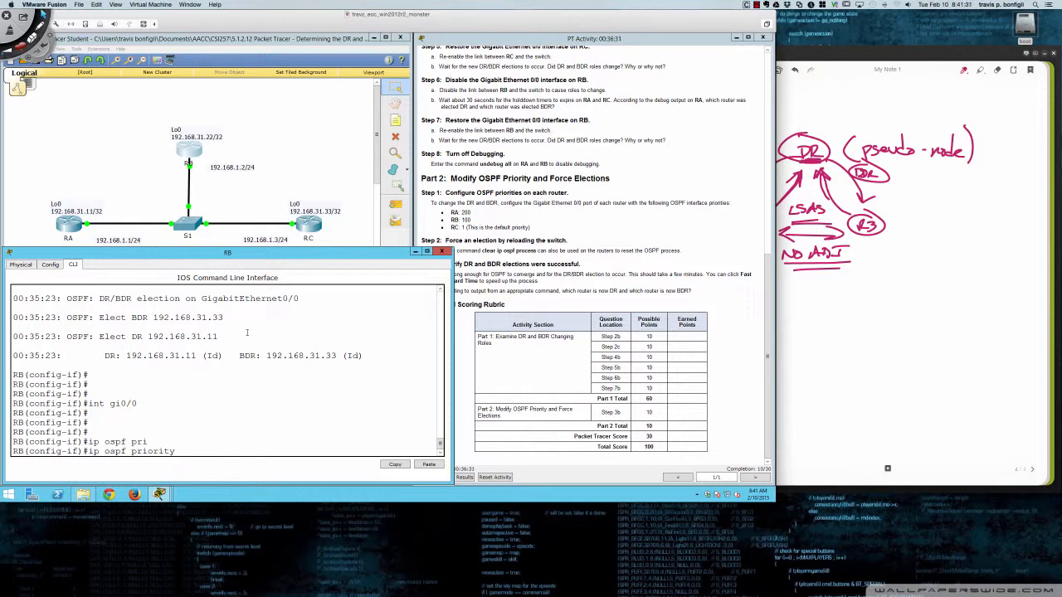
{"action": "type", "text": "100"}
{"action": "key", "text": "Return"}
{"action": "key", "text": "Return"}
{"action": "key", "text": "Return"}
Check RB's priority with do sh ip ospf int gi0/0, highlight the priority value, and clear the selection.
{"action": "type", "text": "d"}
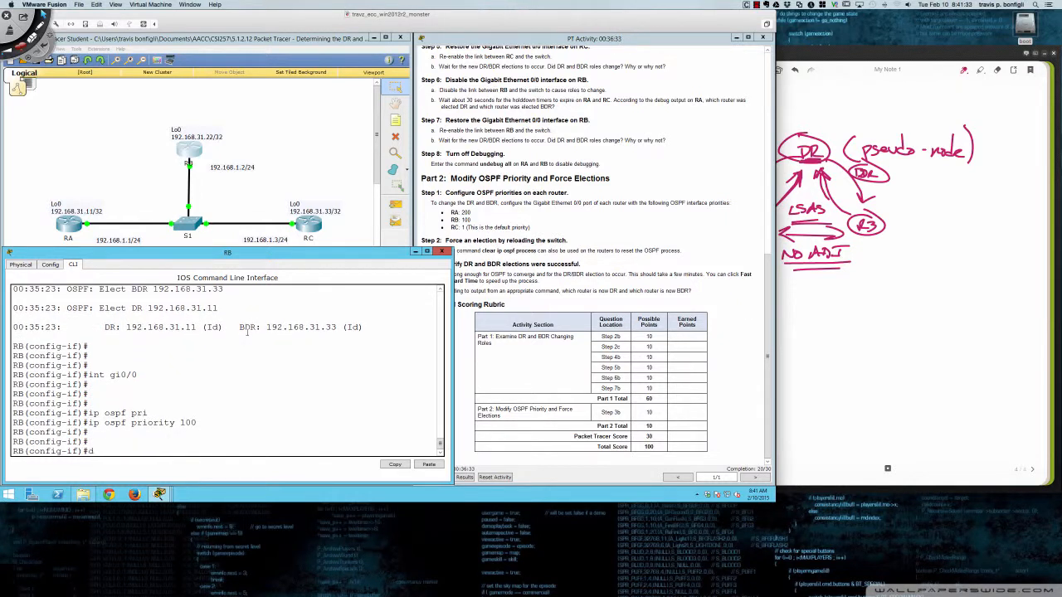
{"action": "type", "text": "o sh ip ospf int gi0/0"}
{"action": "key", "text": "Return"}
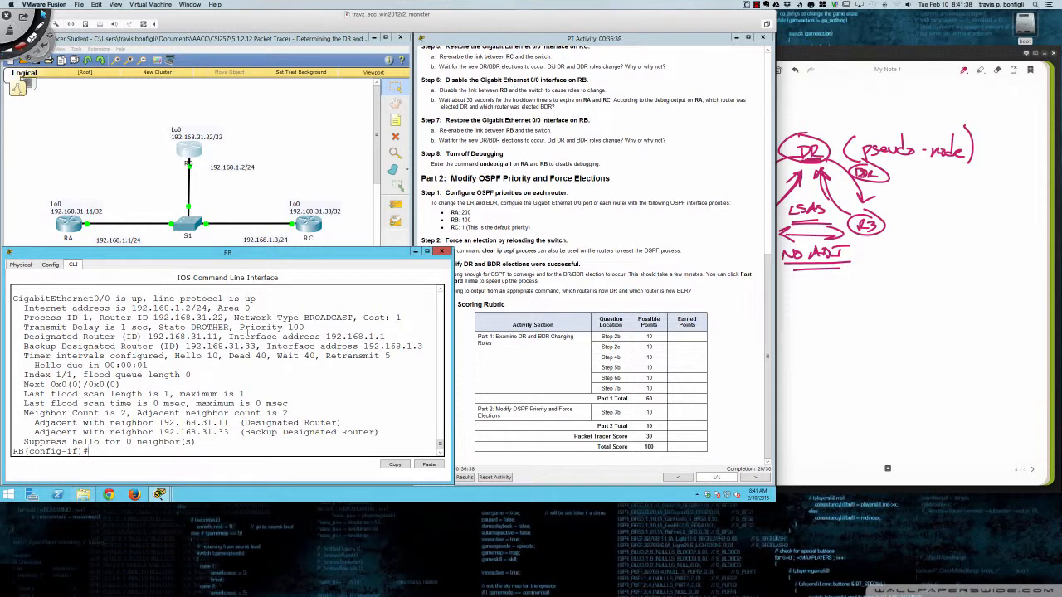
{"action": "left_click_drag", "start_coordinate": [239, 327], "coordinate": [306, 328]}
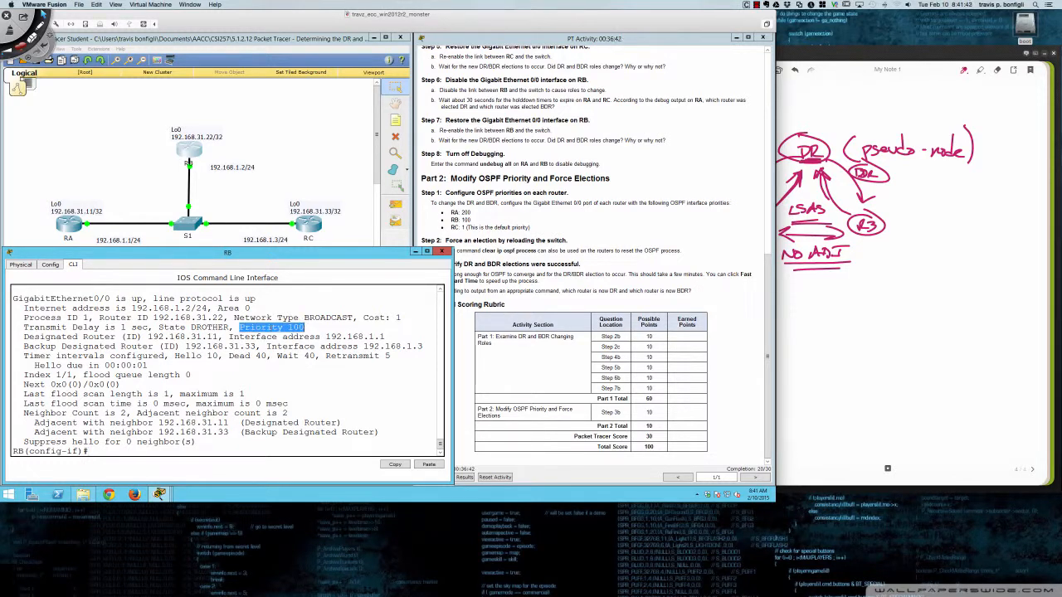
{"action": "left_click", "coordinate": [305, 328]}
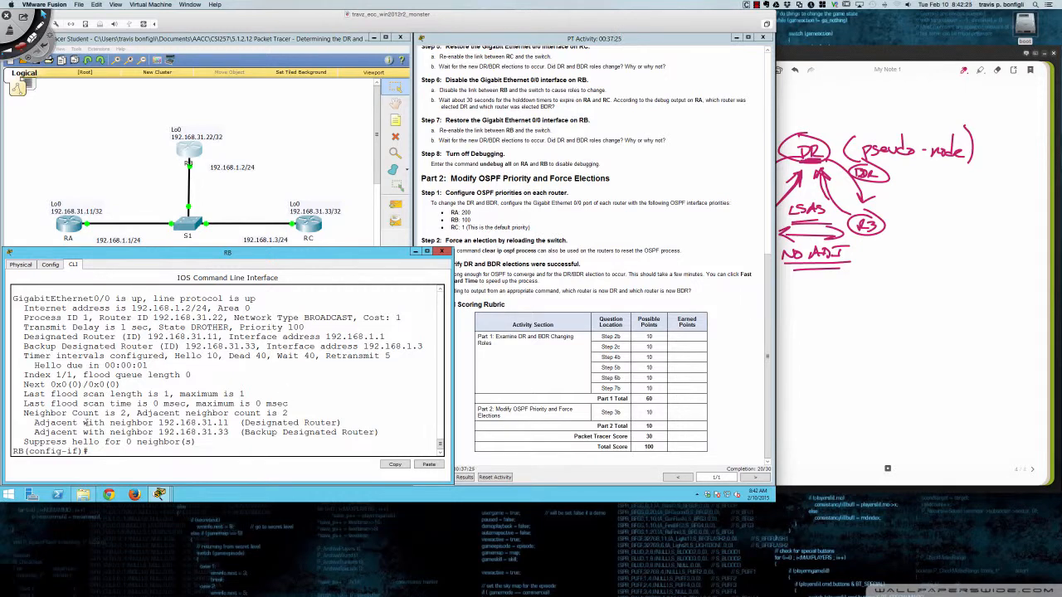
Highlight the neighbor count and both adjacent router IDs in RB's OSPF interface output, then clear the selection.
{"action": "left_click_drag", "start_coordinate": [25, 413], "coordinate": [380, 432]}
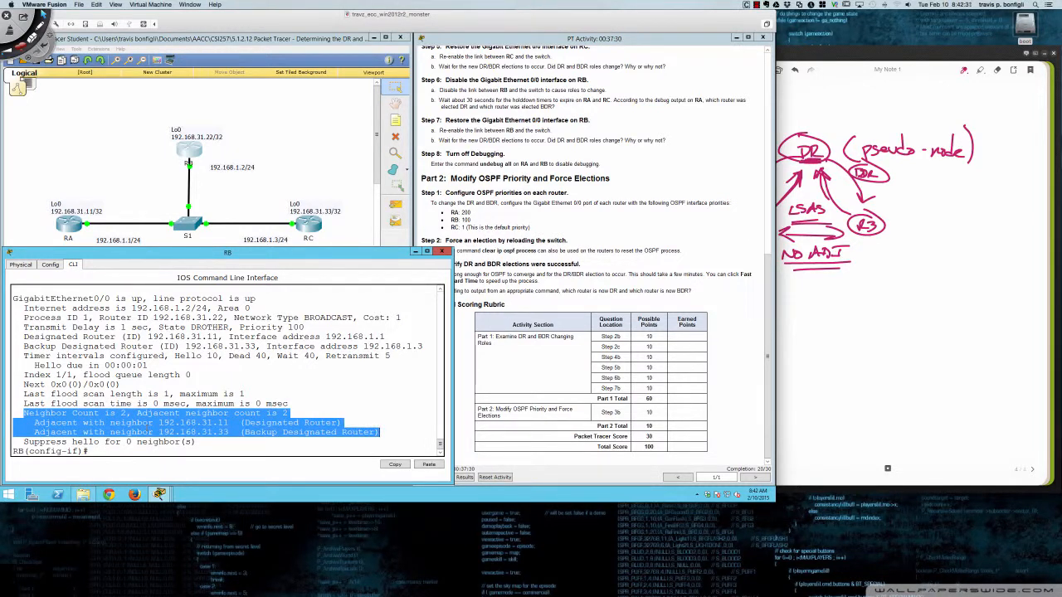
{"action": "left_click_drag", "start_coordinate": [159, 423], "coordinate": [228, 424]}
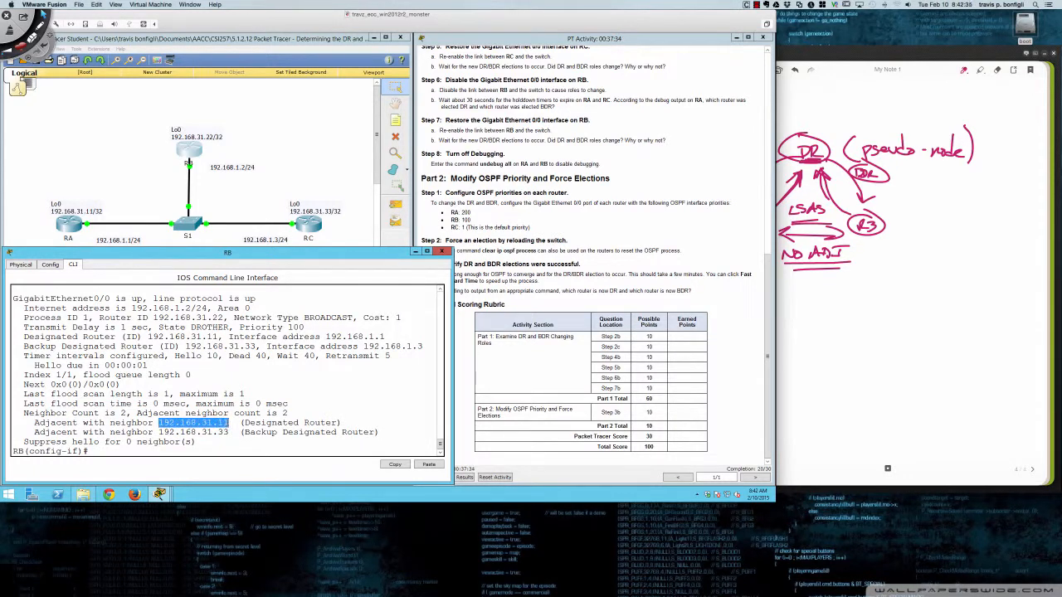
{"action": "left_click_drag", "start_coordinate": [158, 432], "coordinate": [235, 432]}
{"action": "double_click", "coordinate": [188, 423]}
{"action": "left_click", "coordinate": [174, 423]}
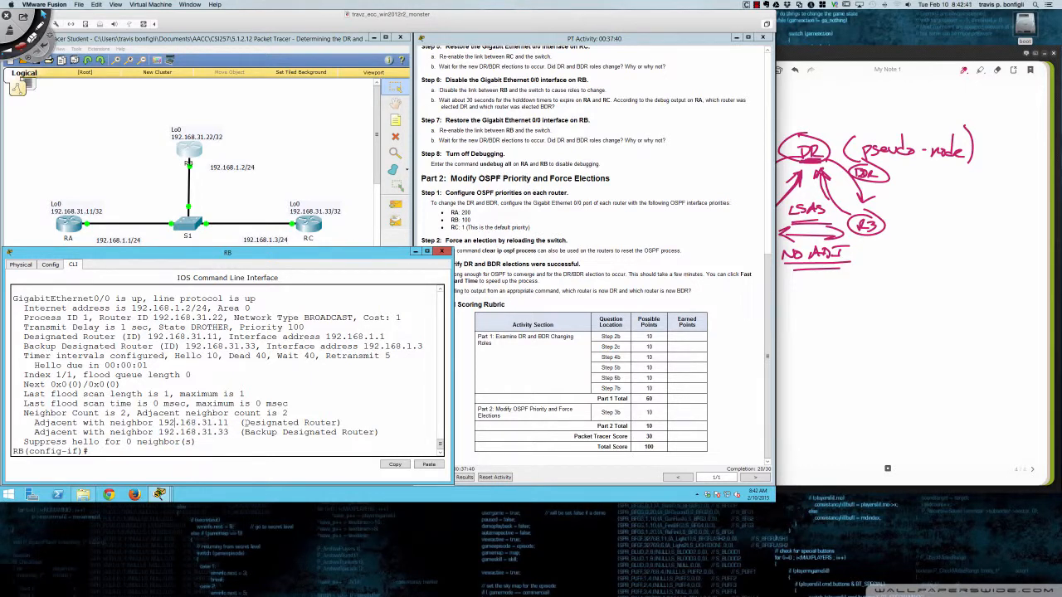
{"action": "left_click_drag", "start_coordinate": [226, 422], "coordinate": [200, 432]}
{"action": "left_click", "coordinate": [220, 444]}
Open RA's console, dismiss the stray characters, and enter interface configuration for gi0/0 through conf t.
{"action": "left_click", "coordinate": [73, 232]}
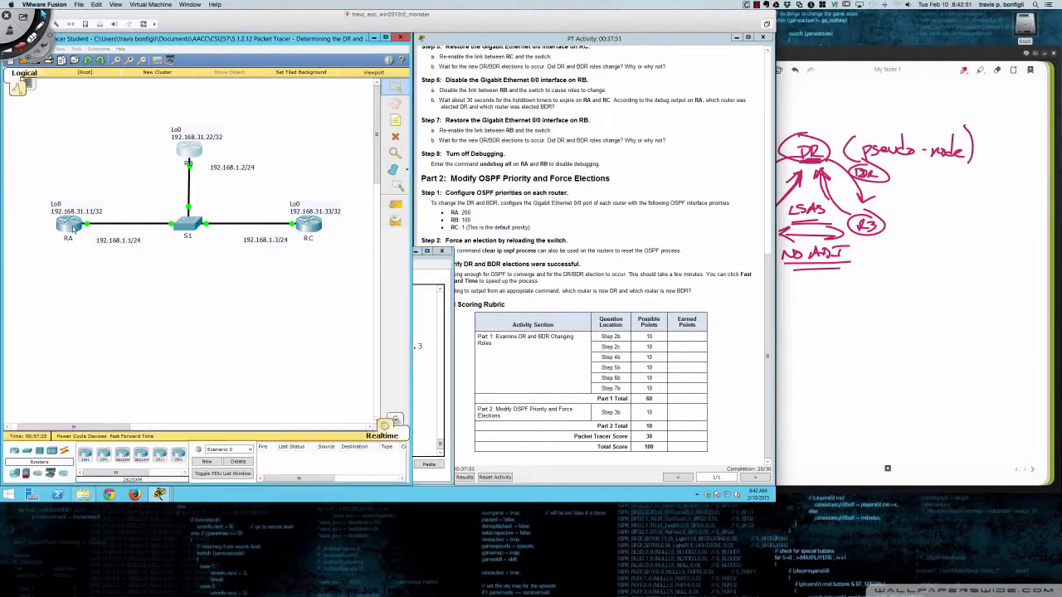
{"action": "left_click", "coordinate": [74, 231]}
{"action": "type", "text": "]\\\\\\"}
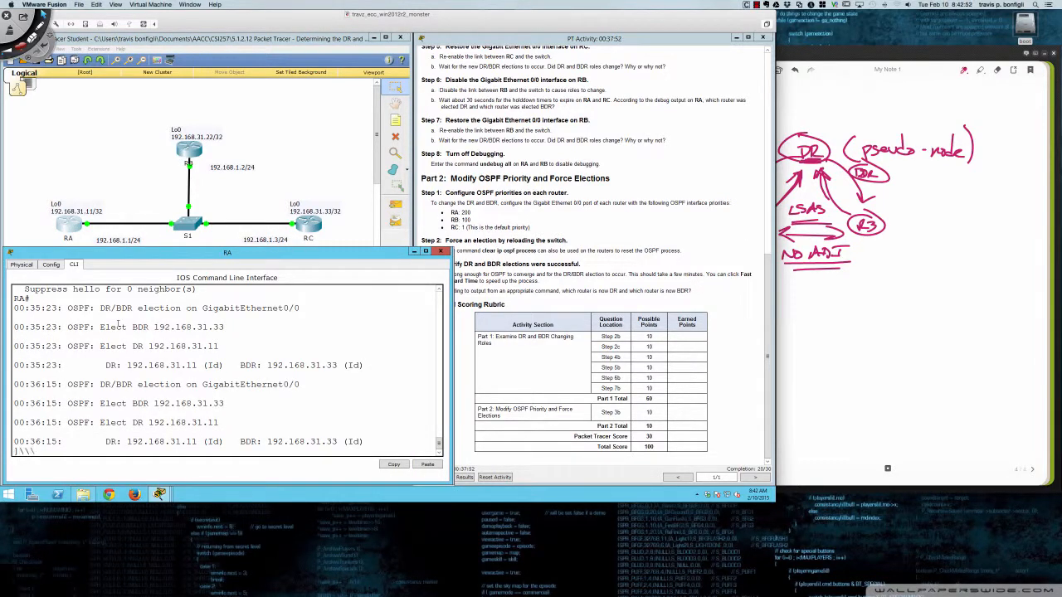
{"action": "key", "text": "Return"}
{"action": "key", "text": "Return"}
{"action": "key", "text": "Return"}
{"action": "key", "text": "Return"}
{"action": "type", "text": "con"}
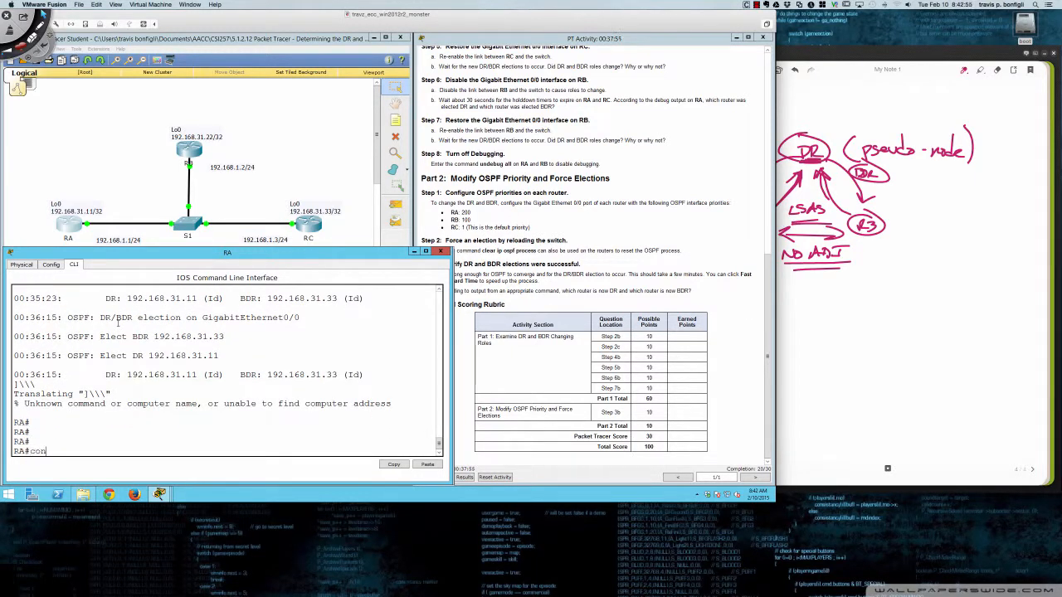
{"action": "type", "text": "f t"}
{"action": "key", "text": "Return"}
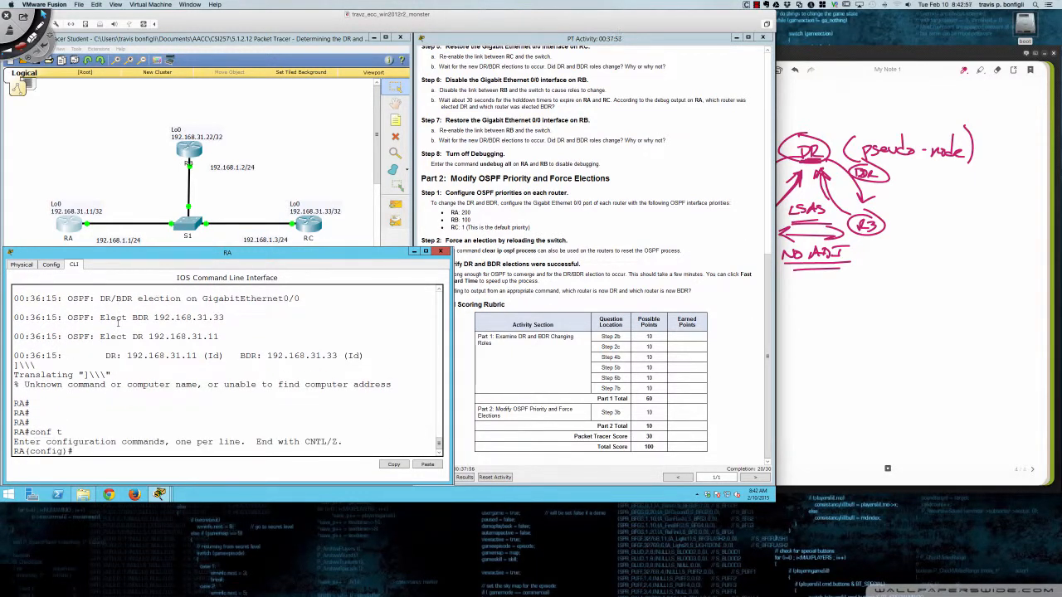
{"action": "type", "text": "int gi0/0"}
{"action": "key", "text": "Return"}
{"action": "key", "text": "Return"}
{"action": "key", "text": "Return"}
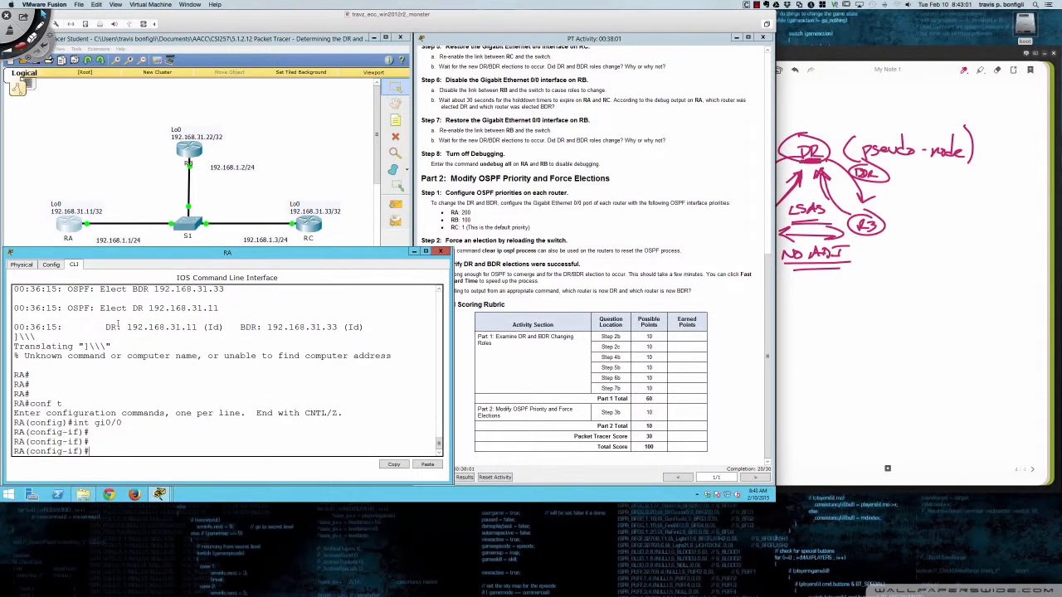
Set the OSPF priority of RA's gi0/0 interface to 200 with ip ospf priority 200.
{"action": "type", "text": "ip ospf pri"}
{"action": "key", "text": "Tab"}
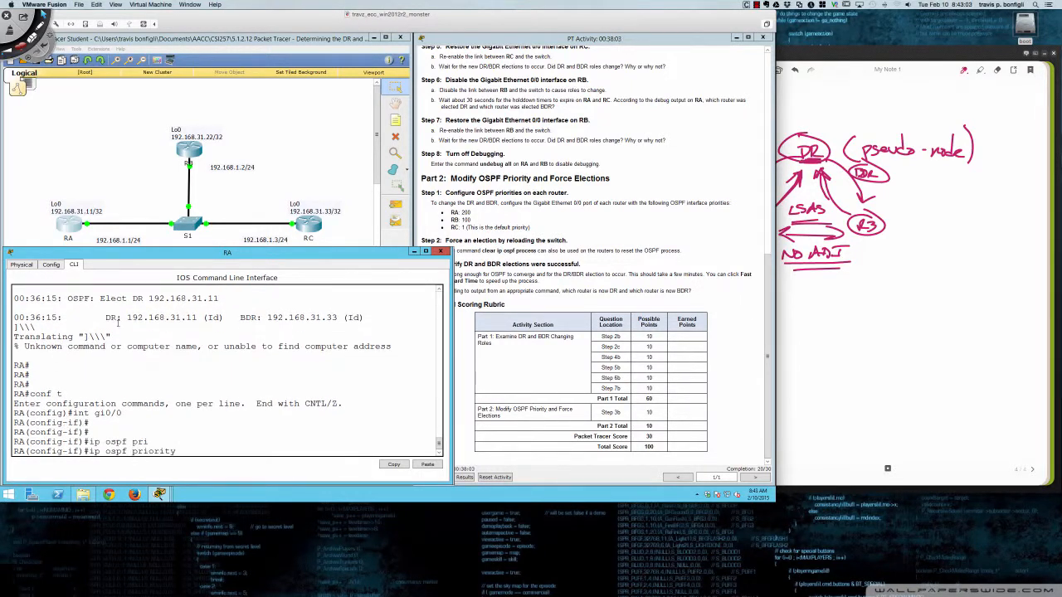
{"action": "type", "text": "200"}
{"action": "key", "text": "Return"}
{"action": "key", "text": "Return"}
{"action": "key", "text": "Return"}
{"action": "key", "text": "Return"}
Check RA's OSPF role and priority with do sh ip ospf int gi0/0.
{"action": "type", "text": "do sh i"}
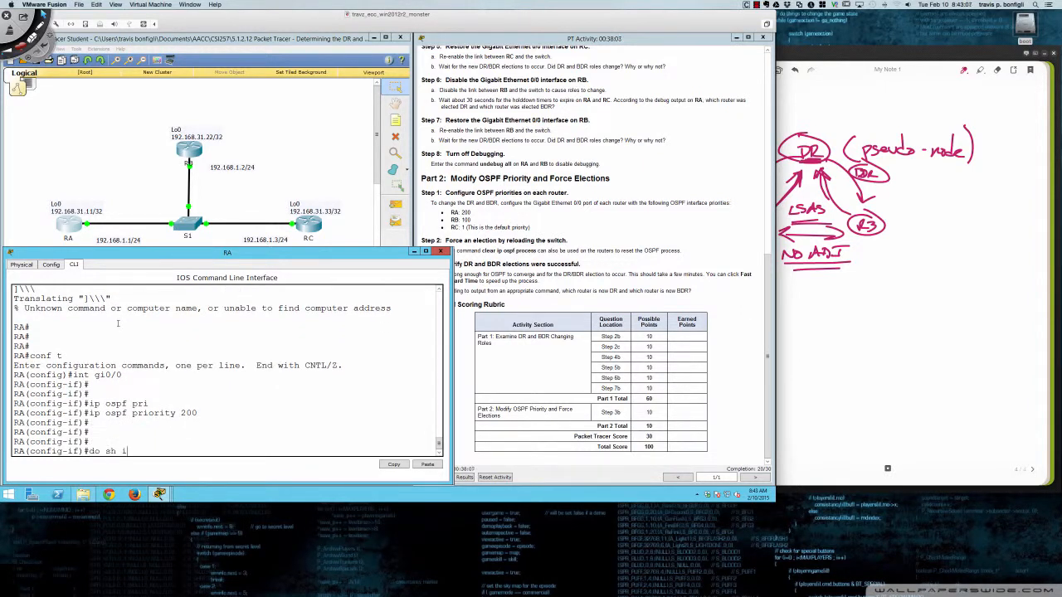
{"action": "type", "text": "p ospf int gi0/0"}
{"action": "key", "text": "Return"}
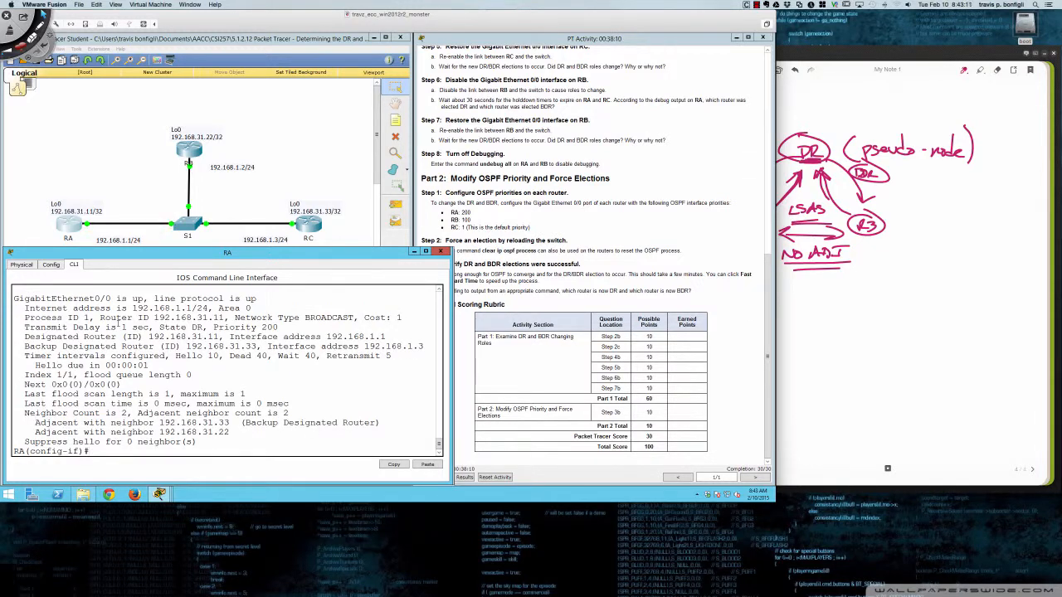
Highlight the priority, DR state, adjacent neighbors and Backup Designated Router label in RA's OSPF interface output, then clear the selection.
{"action": "left_click_drag", "start_coordinate": [214, 326], "coordinate": [280, 327]}
{"action": "left_click_drag", "start_coordinate": [159, 328], "coordinate": [204, 328]}
{"action": "left_click_drag", "start_coordinate": [34, 424], "coordinate": [273, 430]}
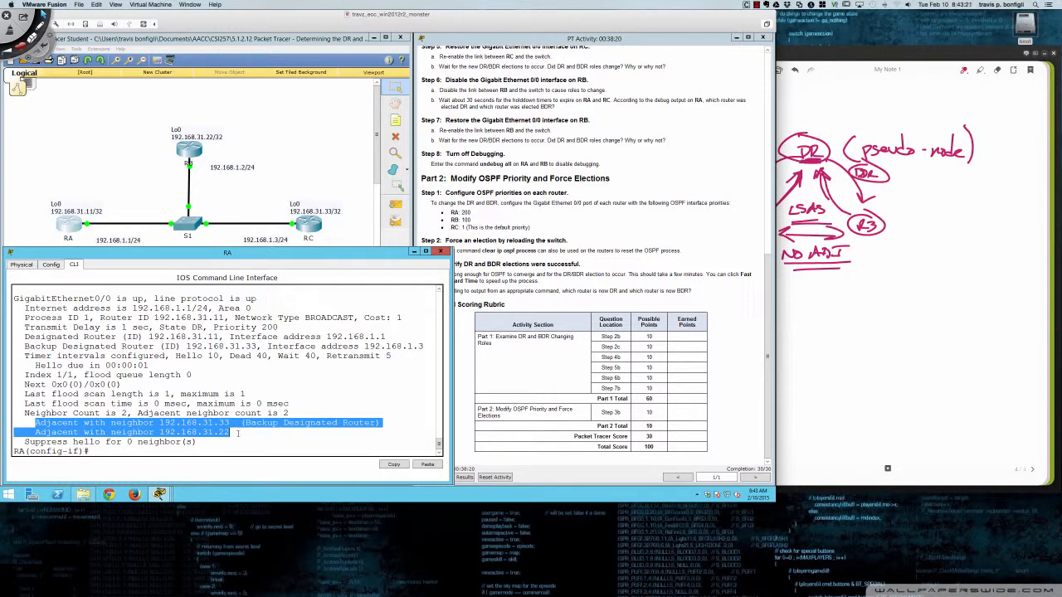
{"action": "left_click", "coordinate": [242, 430]}
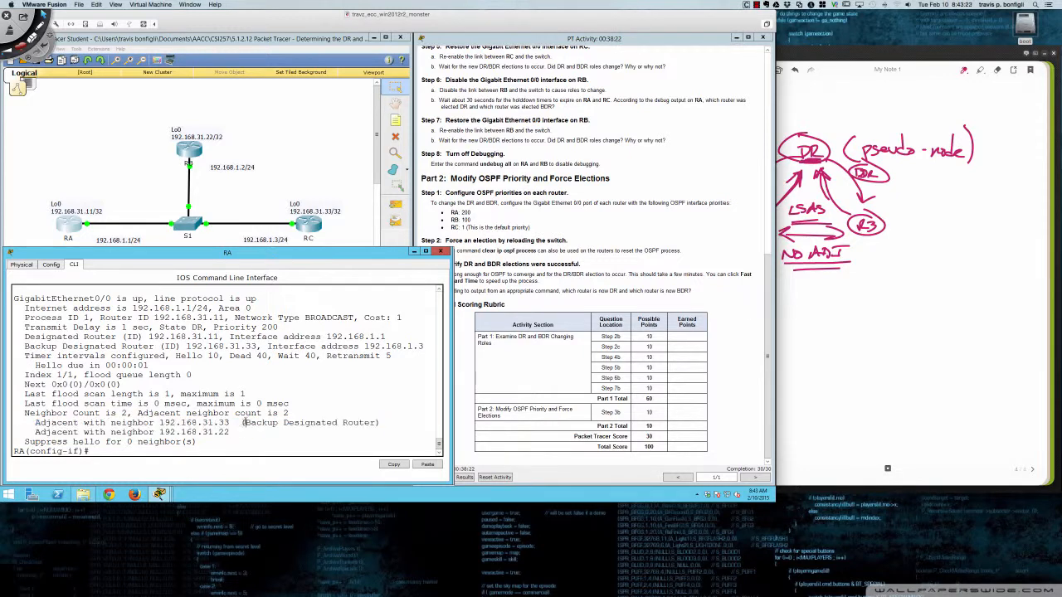
{"action": "left_click_drag", "start_coordinate": [241, 423], "coordinate": [378, 423]}
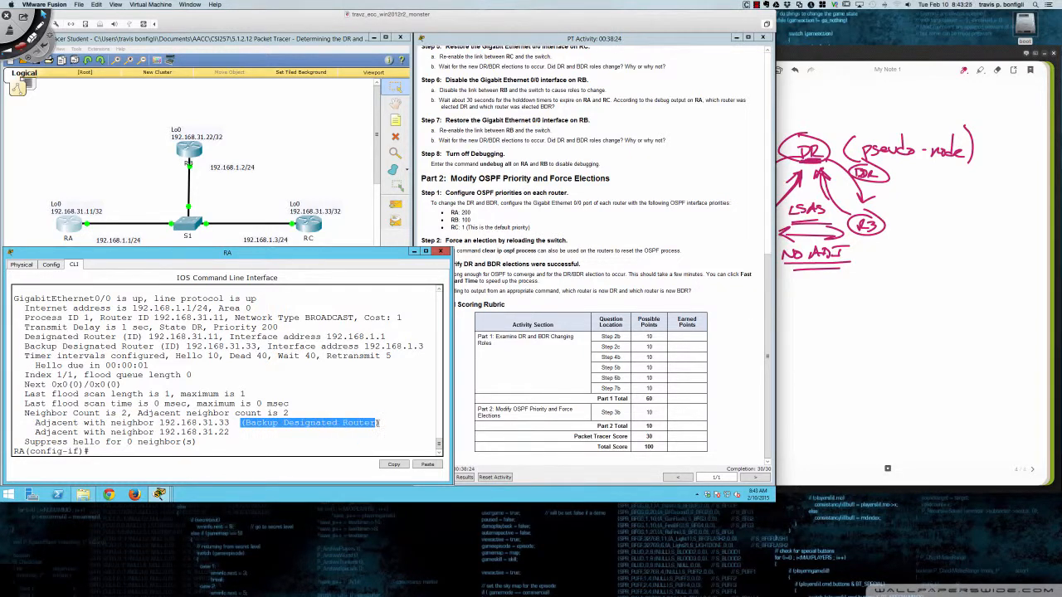
{"action": "left_click", "coordinate": [215, 446]}
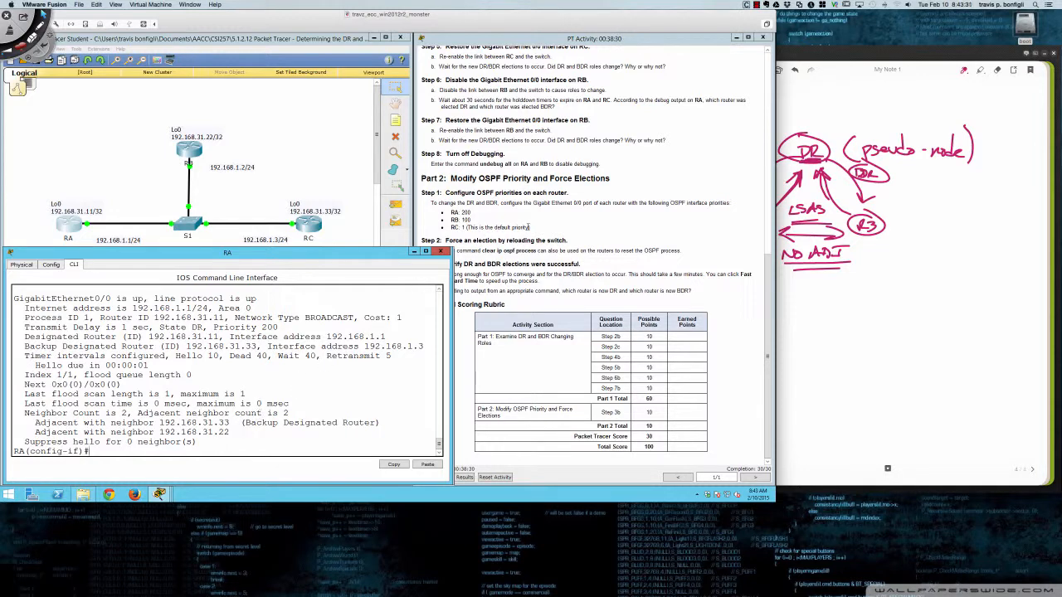
Consult the Step 2 instructions on forcing an election, then return to RA's console and leave configuration mode with end.
{"action": "left_click", "coordinate": [477, 258]}
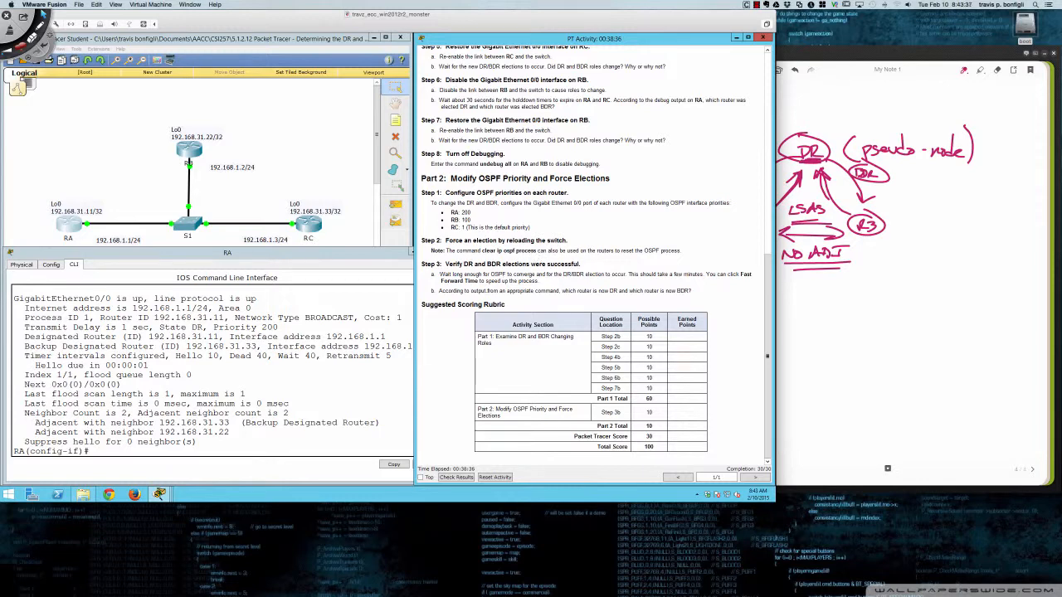
{"action": "left_click", "coordinate": [260, 369]}
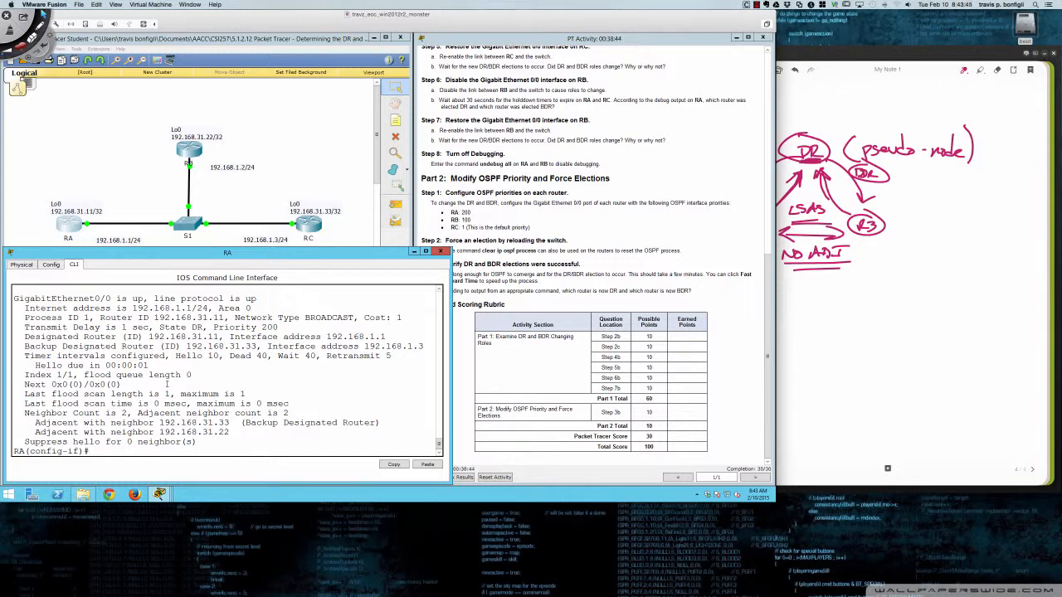
{"action": "key", "text": "Return"}
{"action": "key", "text": "Return"}
{"action": "key", "text": "Return"}
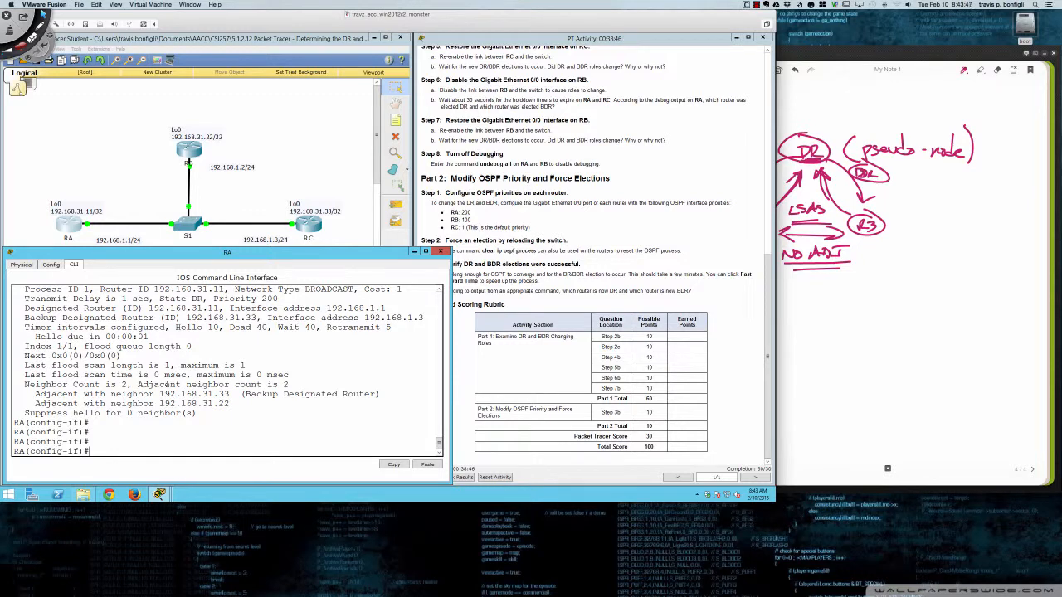
{"action": "type", "text": "end"}
{"action": "key", "text": "Return"}
{"action": "key", "text": "Return"}
{"action": "key", "text": "Return"}
{"action": "key", "text": "Return"}
{"action": "key", "text": "Return"}
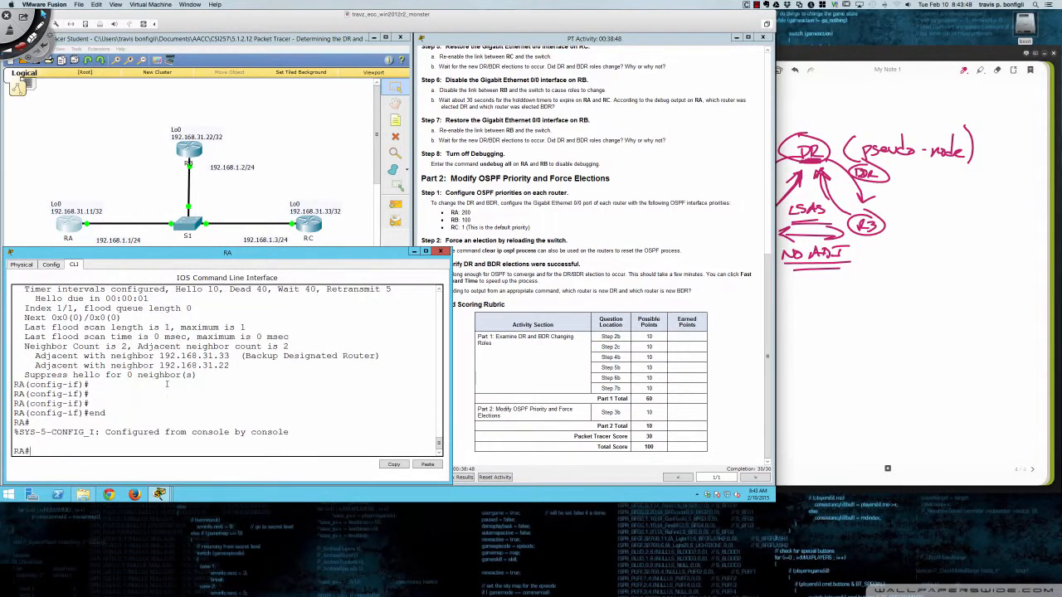
Reset all OSPF processes on RA with clear ip ospf proc and confirm the reset.
{"action": "type", "text": "clar"}
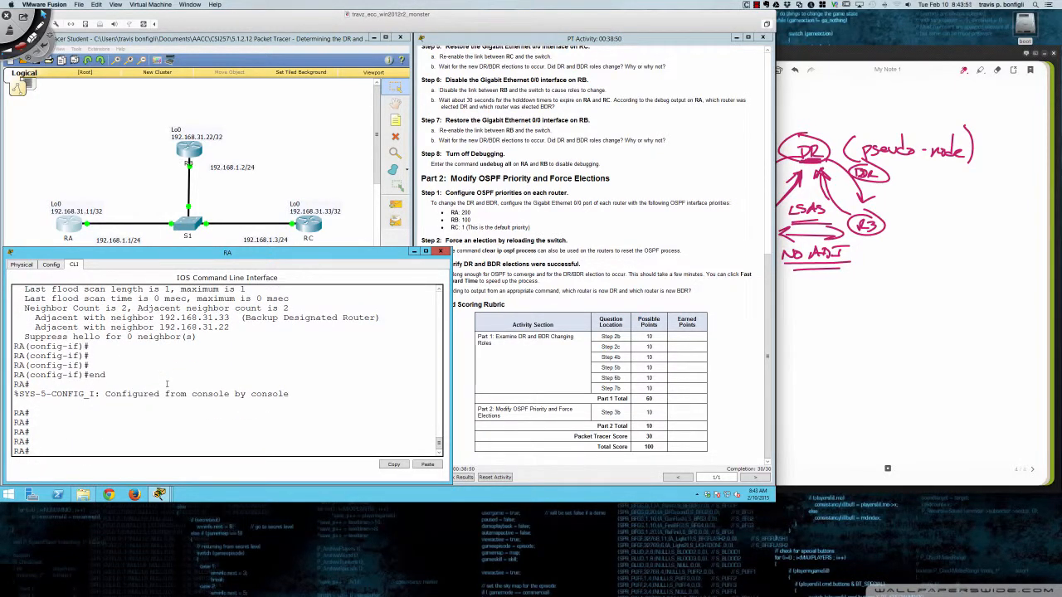
{"action": "key", "text": "BackSpace"}
{"action": "key", "text": "BackSpace"}
{"action": "key", "text": "BackSpace"}
{"action": "type", "text": "ear ip ospf process"}
{"action": "key", "text": "Return"}
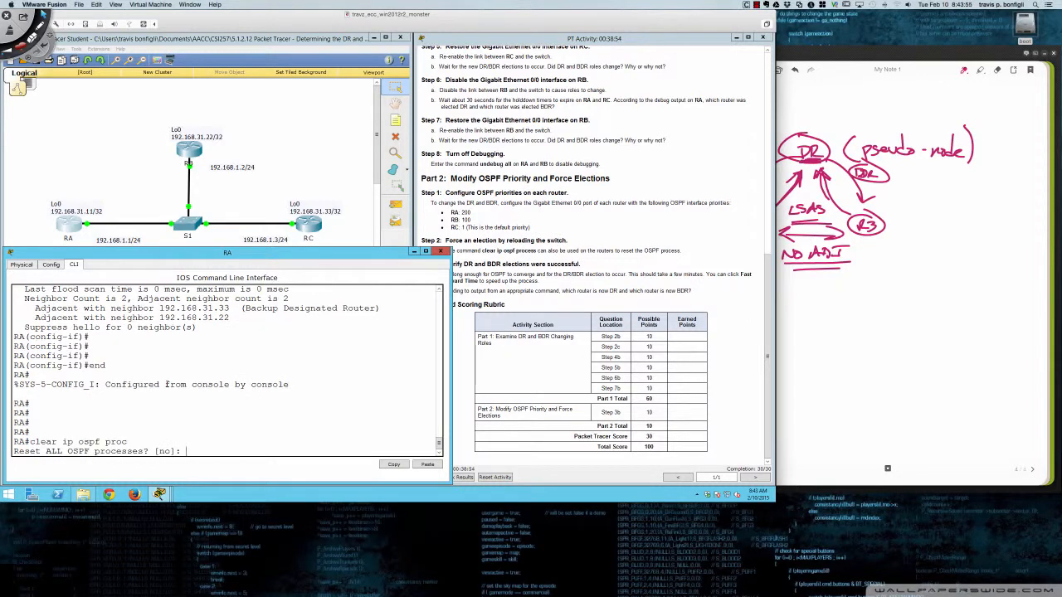
{"action": "type", "text": "ye"}
{"action": "key", "text": "Return"}
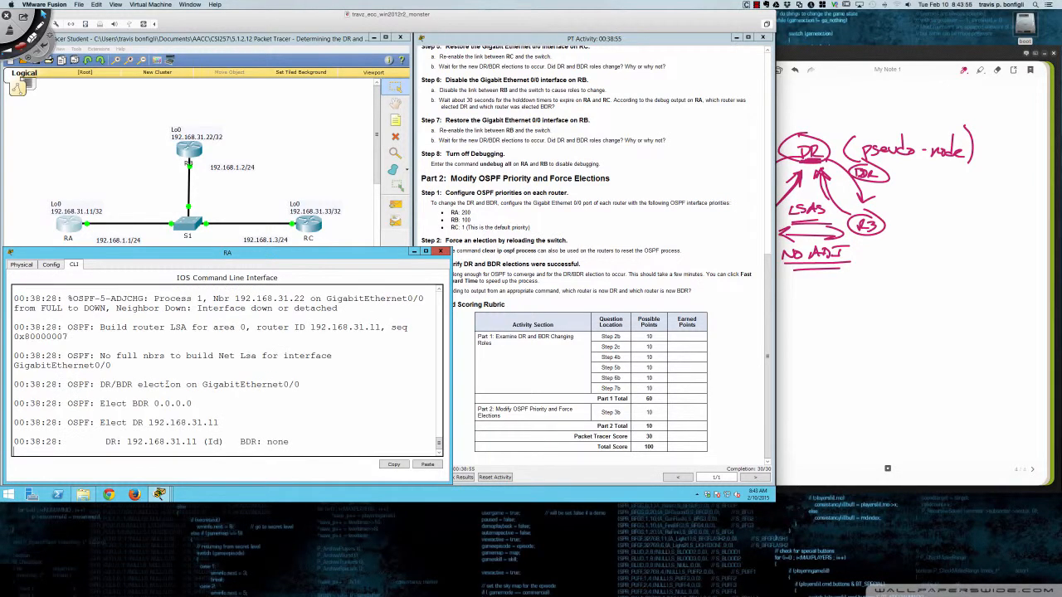
Open RB's console and reset its OSPF processes with do clear ip ospf process.
{"action": "left_click", "coordinate": [188, 153]}
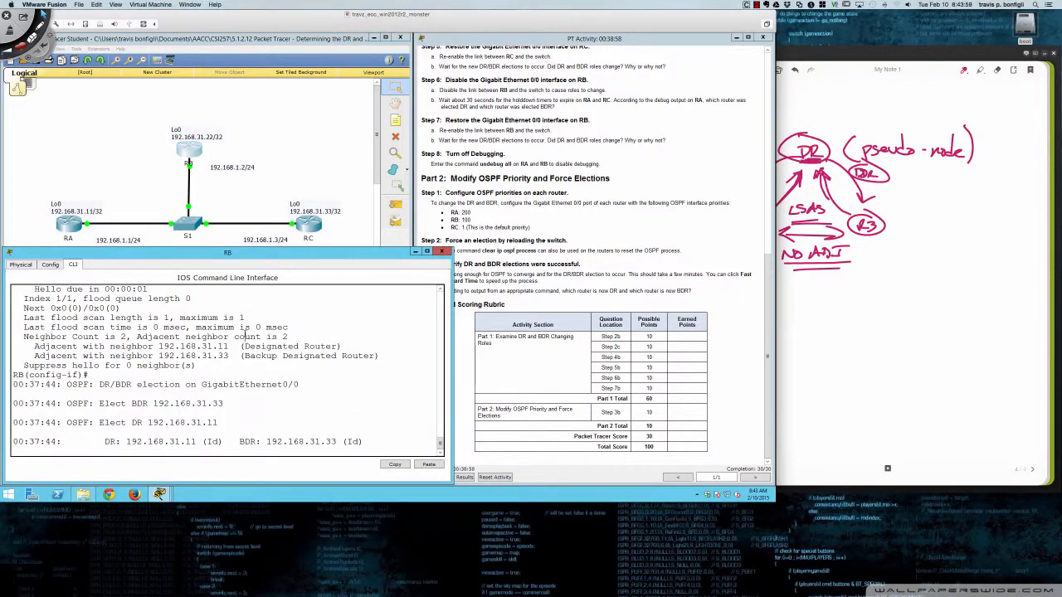
{"action": "key", "text": "Return"}
{"action": "key", "text": "Return"}
{"action": "key", "text": "Return"}
{"action": "type", "text": "do clear"}
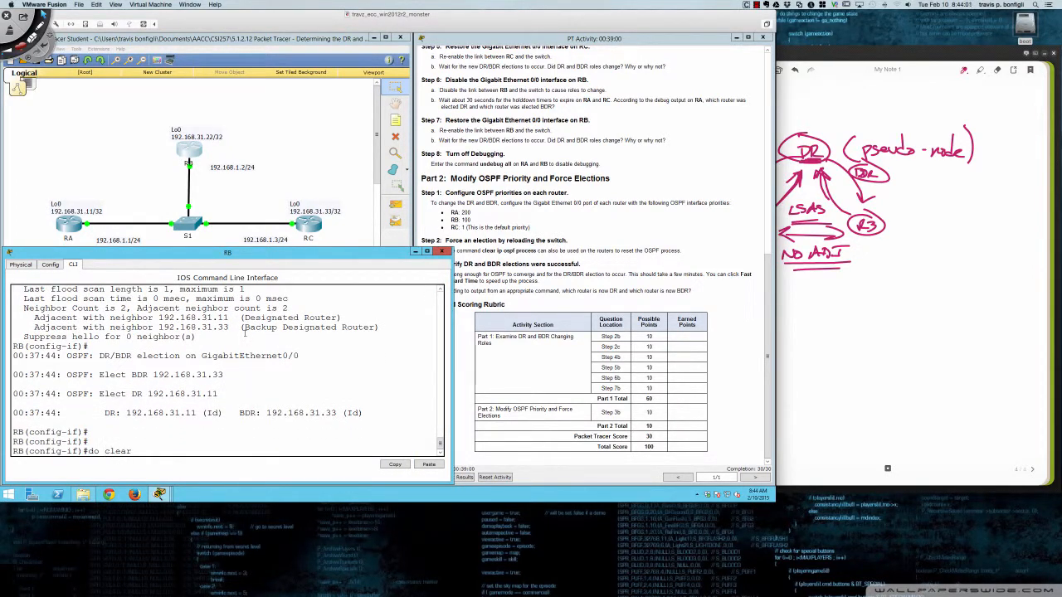
{"action": "type", "text": " ip ospf process"}
{"action": "key", "text": "Return"}
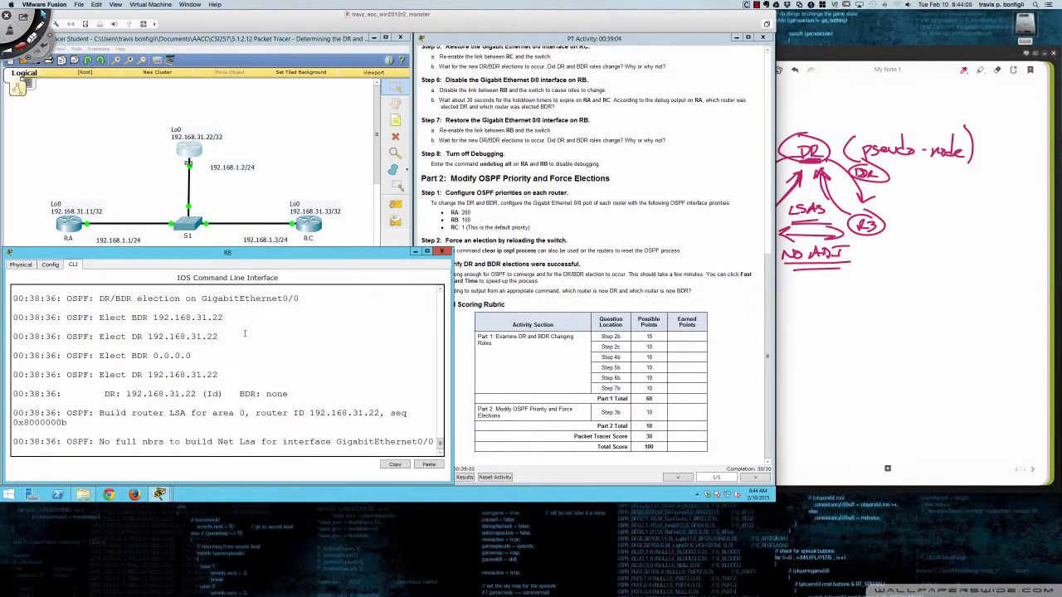
Open RC's console and try to reset its OSPF process from interface configuration mode.
{"action": "left_click", "coordinate": [303, 229]}
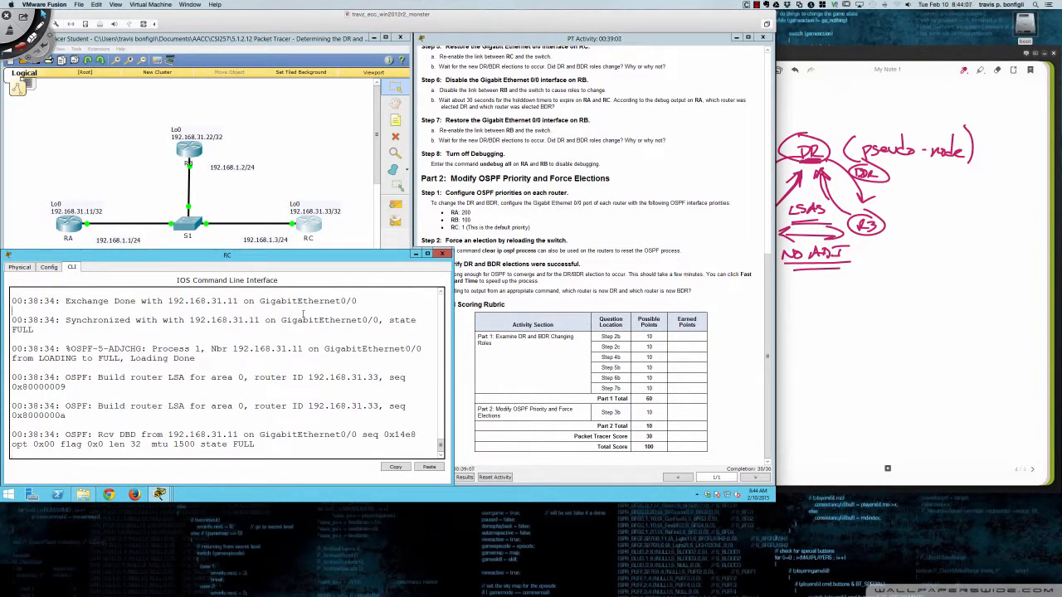
{"action": "key", "text": "Return"}
{"action": "key", "text": "Return"}
{"action": "key", "text": "Return"}
{"action": "type", "text": "do cl"}
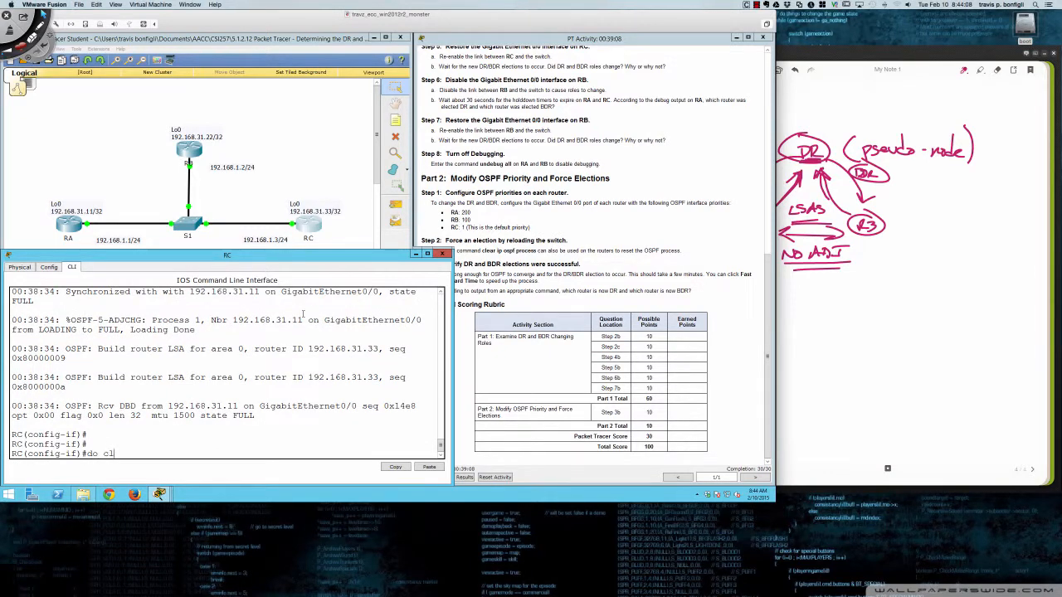
{"action": "type", "text": "ear ip ospf rpoc"}
{"action": "key", "text": "Return"}
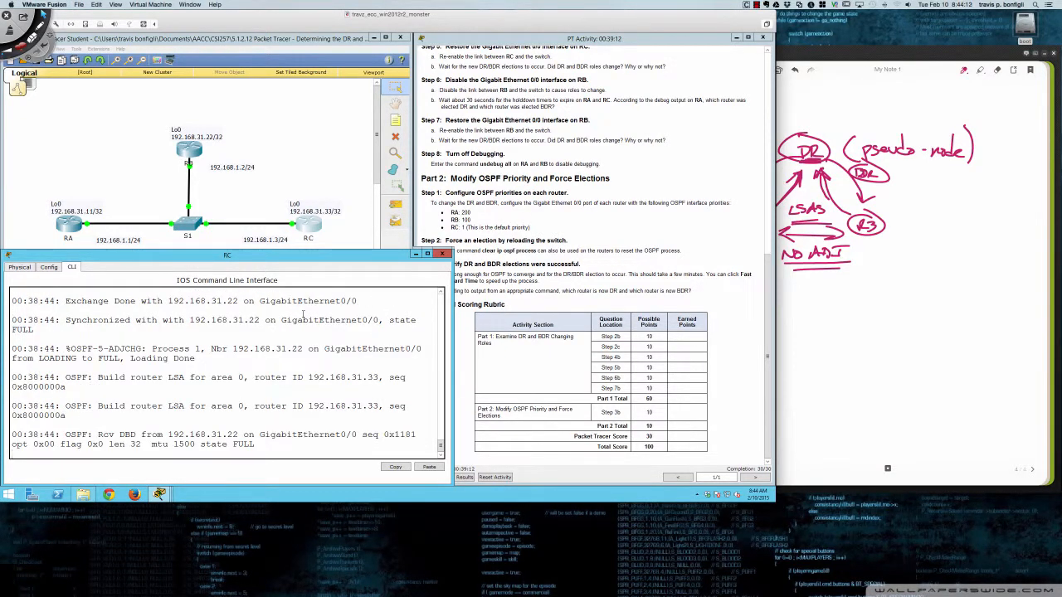
Correct the recalled command to do clear ip ospf proc and confirm resetting all OSPF processes on RC.
{"action": "key", "text": "Up"}
{"action": "key", "text": "BackSpace"}
{"action": "key", "text": "BackSpace"}
{"action": "key", "text": "BackSpace"}
{"action": "key", "text": "BackSpace"}
{"action": "key", "text": "BackSpace"}
{"action": "type", "text": "proc"}
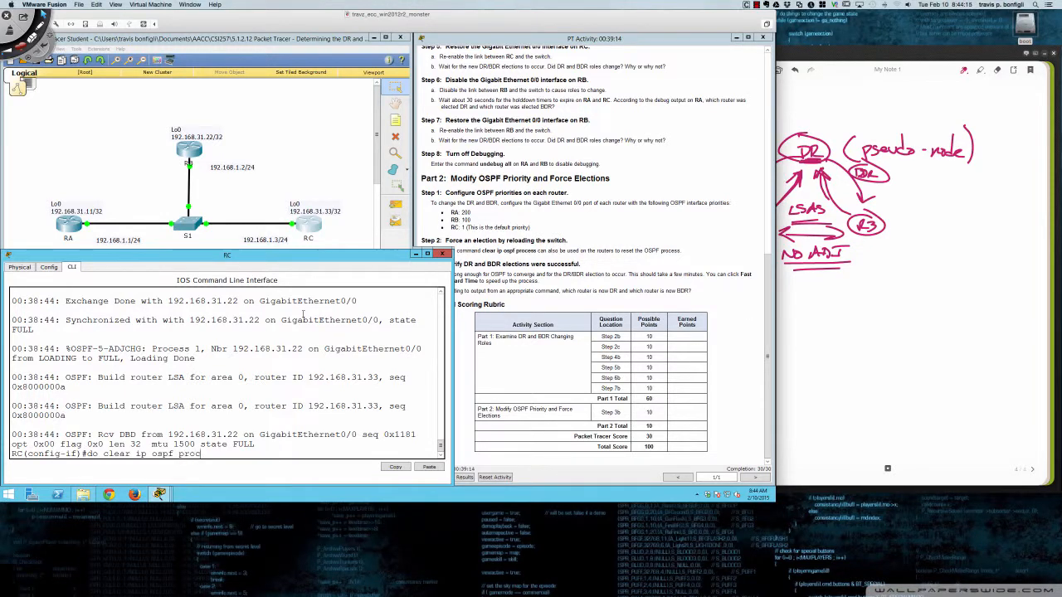
{"action": "key", "text": "Return"}
{"action": "type", "text": "y"}
{"action": "key", "text": "Return"}
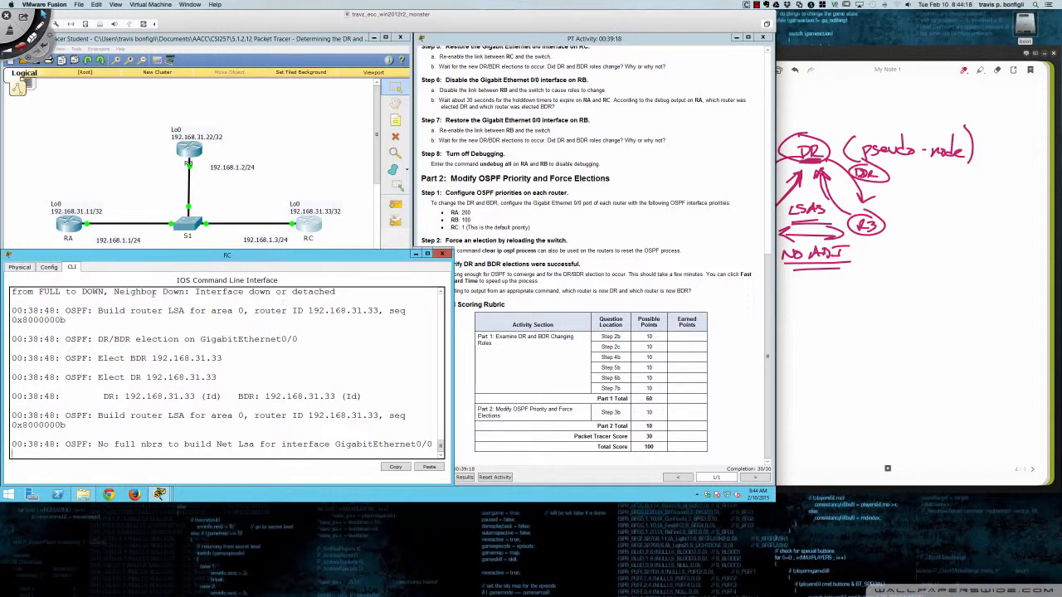
Review the DR/BDR election messages on RA and RC, highlighting the BDR entry at 00:38:54 in RC's debug output.
{"action": "left_click", "coordinate": [69, 231]}
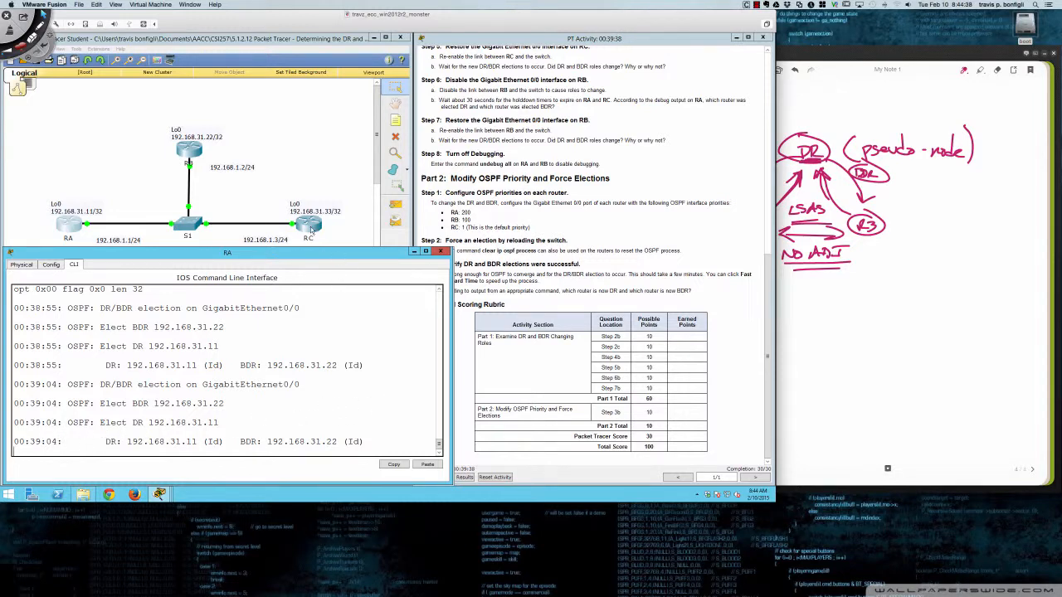
{"action": "left_click", "coordinate": [311, 232]}
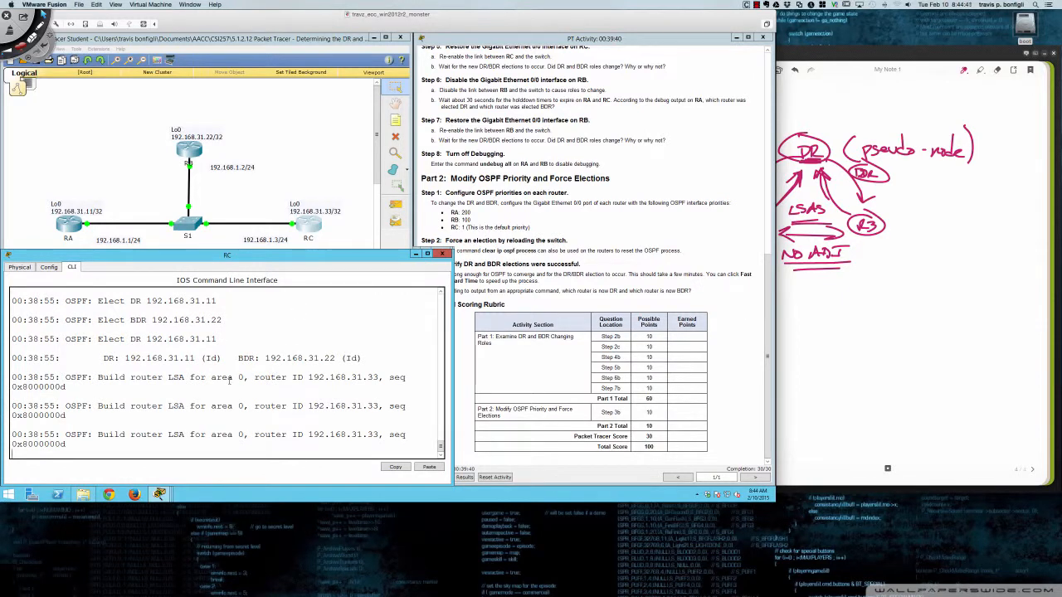
{"action": "scroll", "coordinate": [93, 349], "scroll_direction": "up", "scroll_amount": 1}
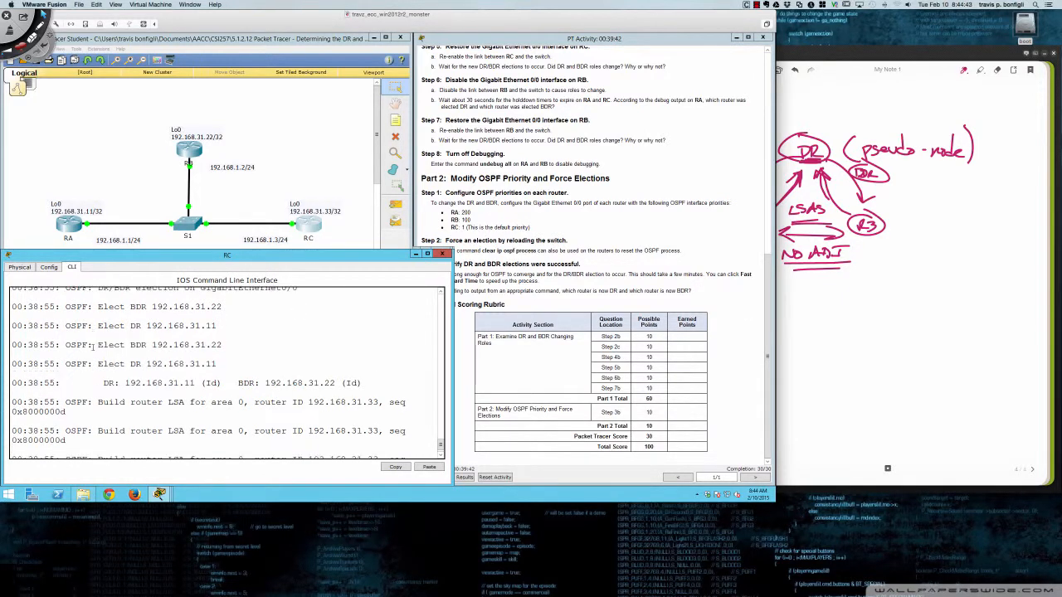
{"action": "scroll", "coordinate": [93, 348], "scroll_direction": "up", "scroll_amount": 1}
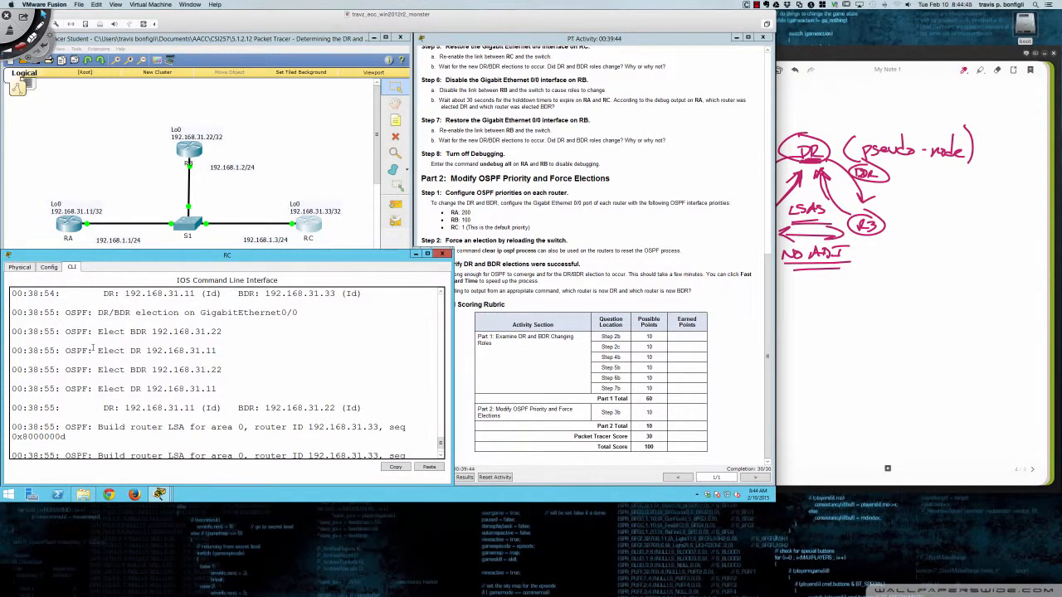
{"action": "scroll", "coordinate": [92, 348], "scroll_direction": "up", "scroll_amount": 1}
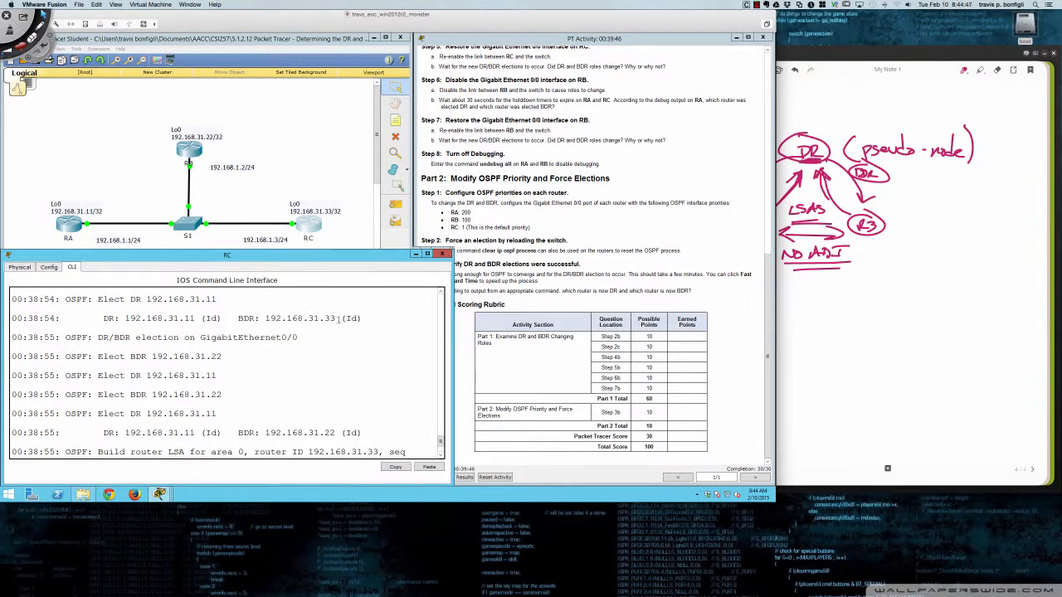
{"action": "left_click_drag", "start_coordinate": [335, 318], "coordinate": [238, 317]}
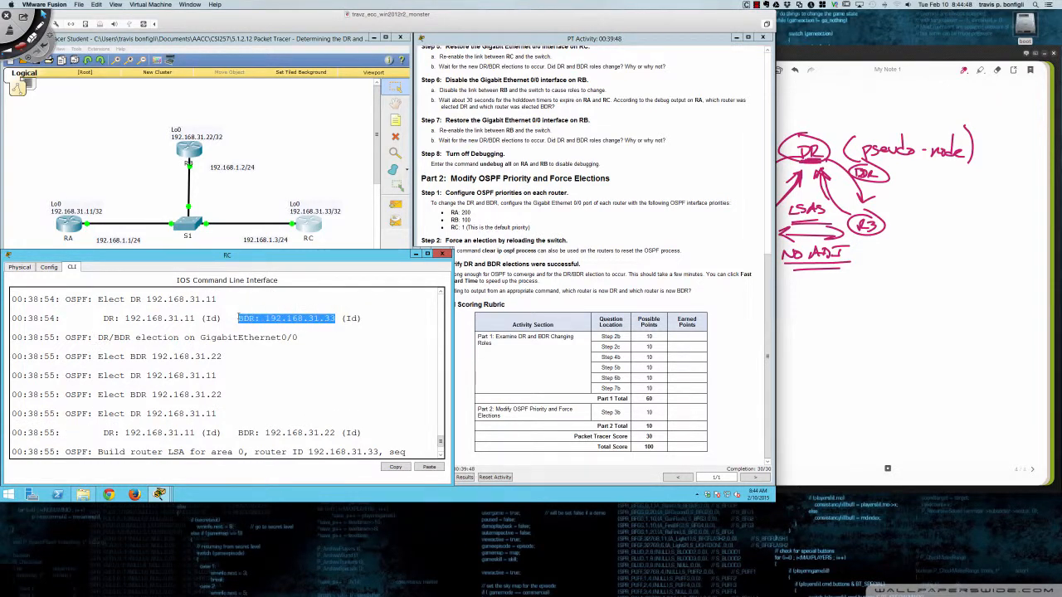
Highlight the elected BDR entry and the final DR/BDR summary line at 00:38:55 in RC's debug output.
{"action": "scroll", "coordinate": [239, 341], "scroll_direction": "up", "scroll_amount": 3}
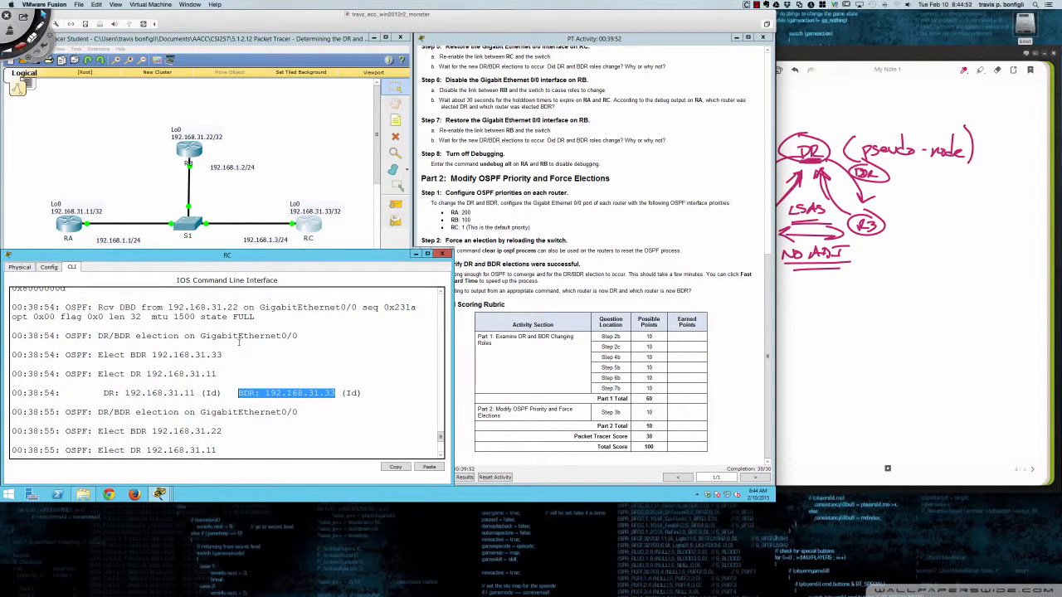
{"action": "scroll", "coordinate": [240, 341], "scroll_direction": "down", "scroll_amount": 3}
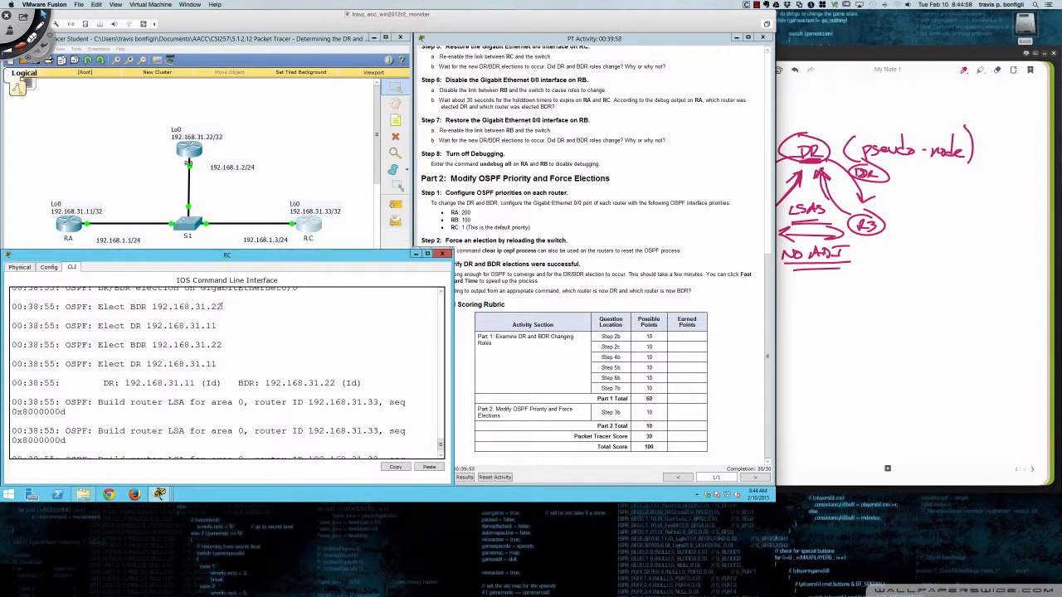
{"action": "left_click_drag", "start_coordinate": [220, 306], "coordinate": [130, 306]}
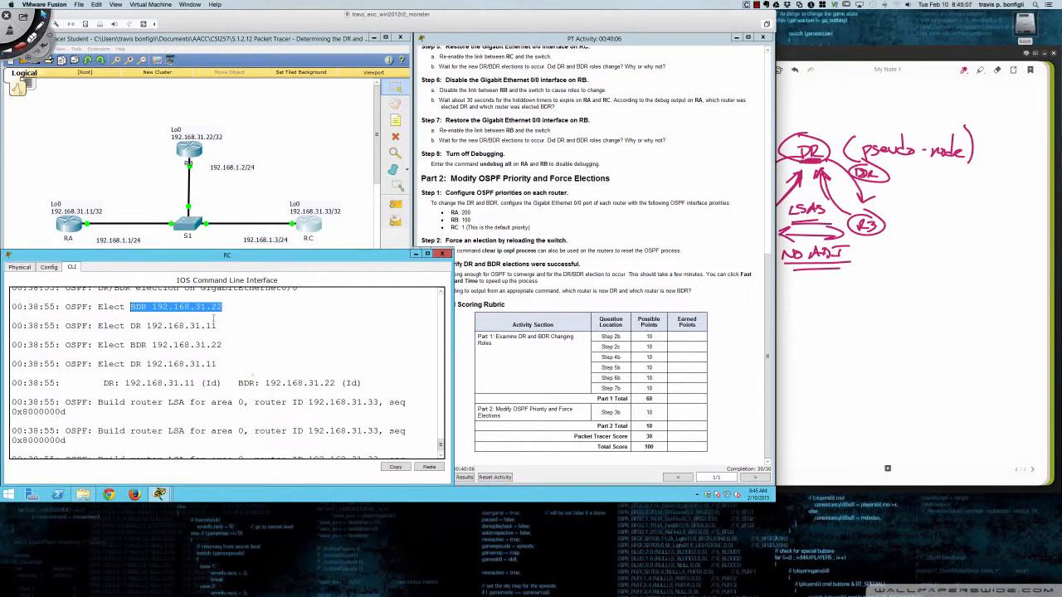
{"action": "left_click", "coordinate": [182, 352]}
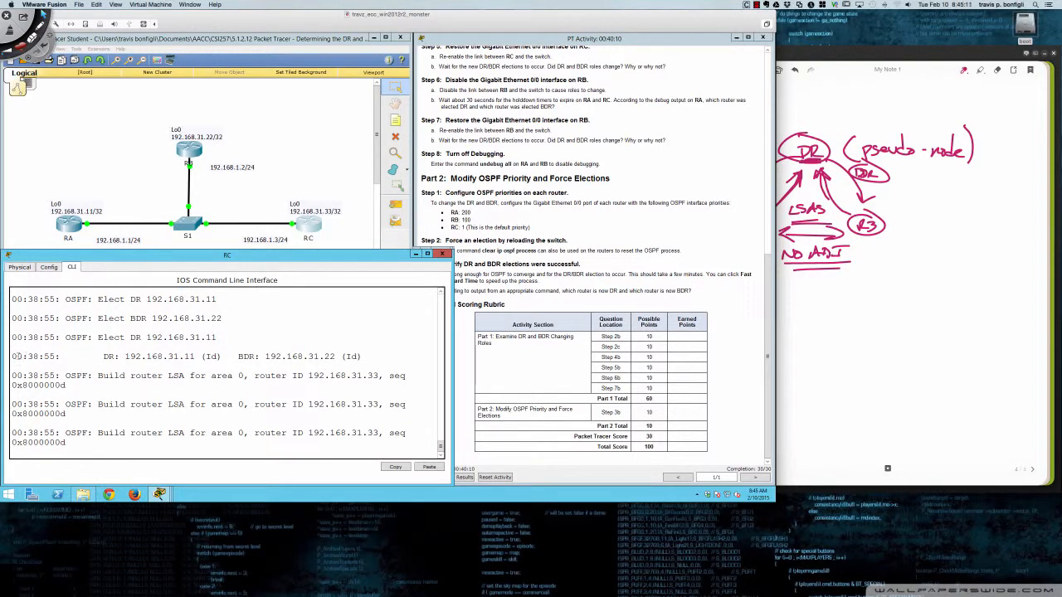
{"action": "left_click_drag", "start_coordinate": [12, 356], "coordinate": [363, 357]}
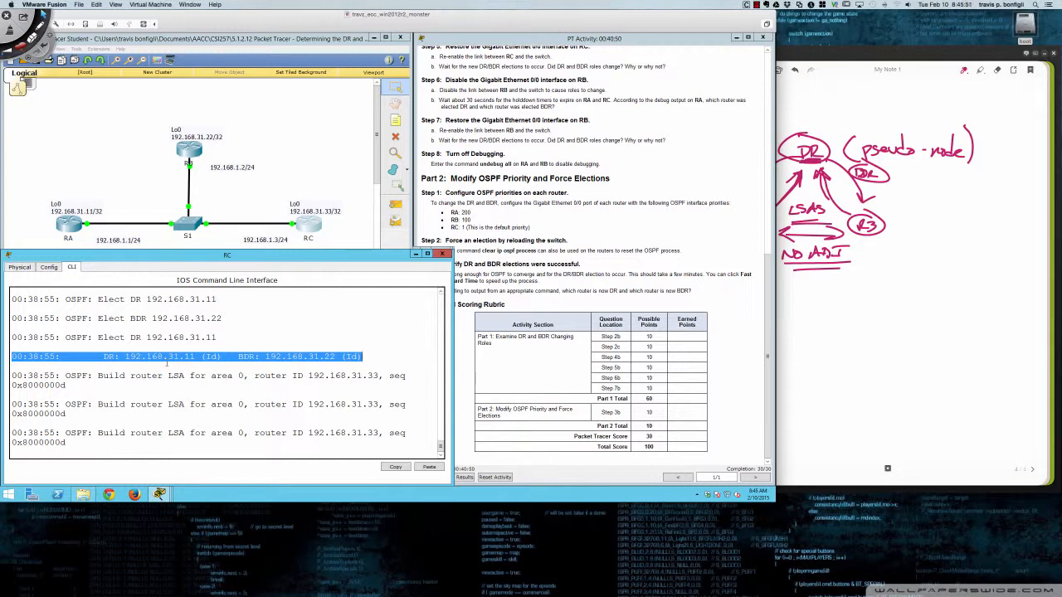
Check RC's OSPF role and neighbors with do sh ip ospf int gi0/0.
{"action": "key", "text": "Return"}
{"action": "key", "text": "Return"}
{"action": "key", "text": "Return"}
{"action": "key", "text": "Return"}
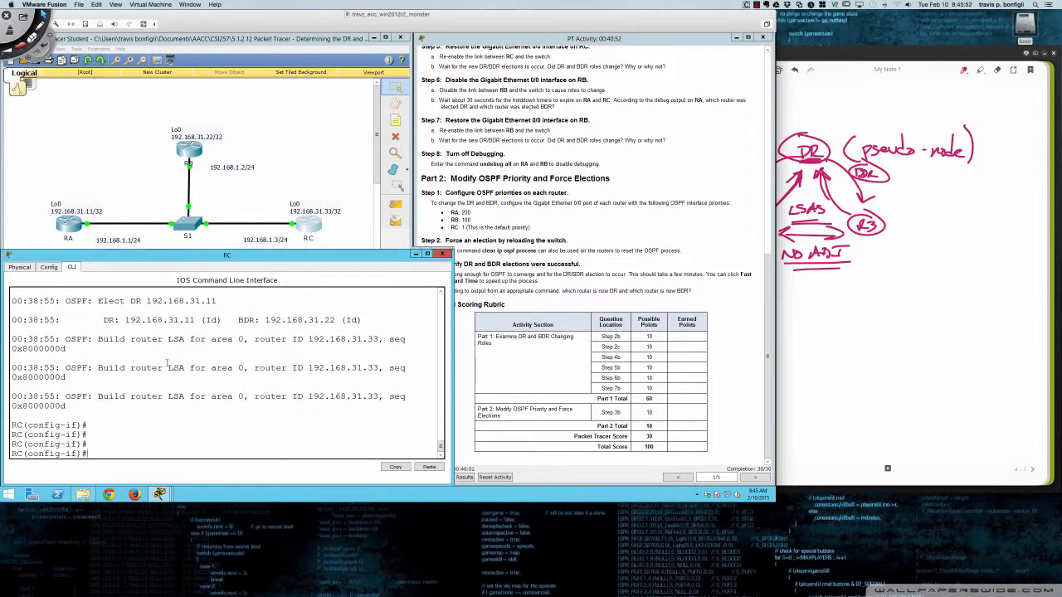
{"action": "type", "text": "do sh ip ospf int gi0/0"}
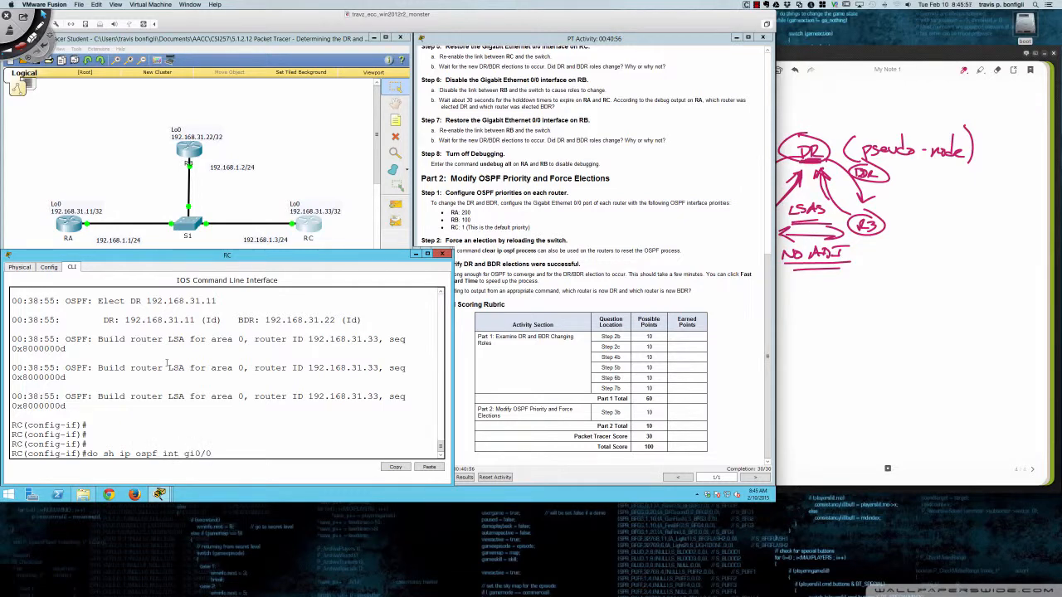
{"action": "key", "text": "Return"}
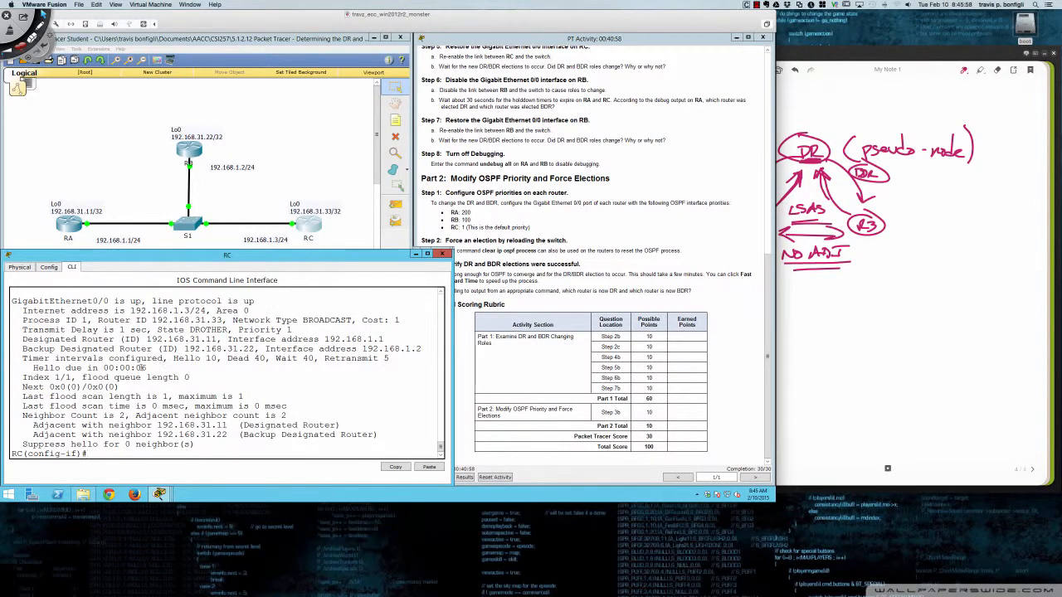
Check RA's OSPF interface details with sh ip ospf int g0/0 and highlight its priority and state.
{"action": "left_click", "coordinate": [69, 226]}
{"action": "key", "text": "Return"}
{"action": "key", "text": "Return"}
{"action": "key", "text": "Return"}
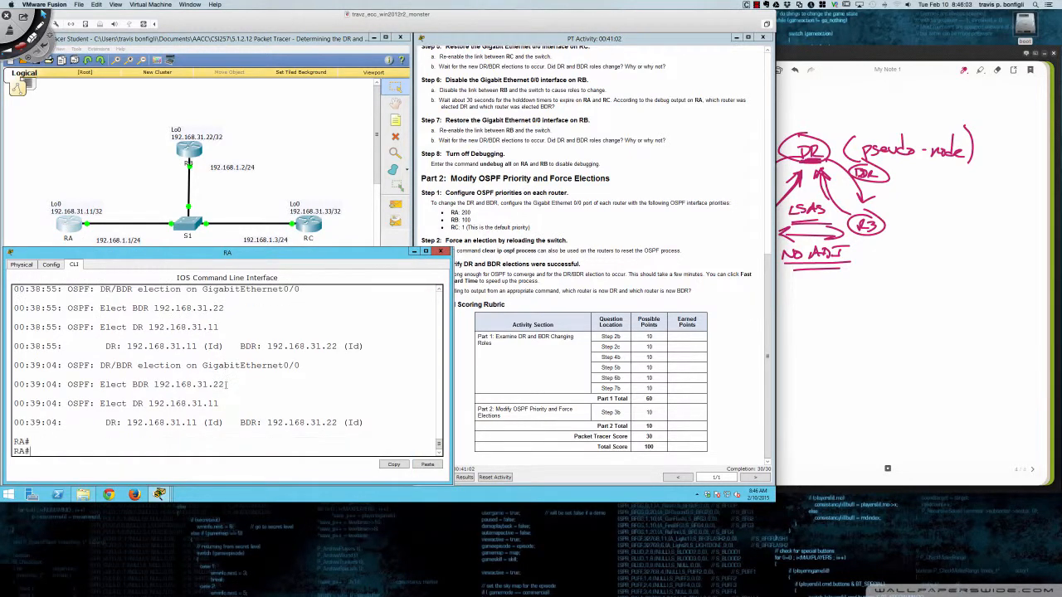
{"action": "type", "text": "sh"}
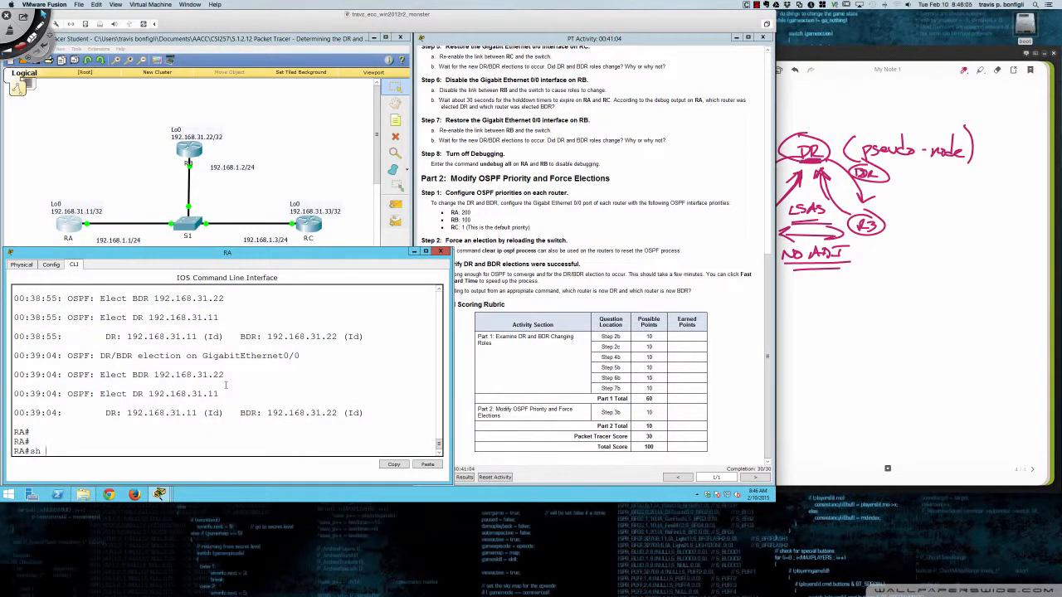
{"action": "type", "text": " ip ospf int"}
{"action": "type", "text": " g0/0"}
{"action": "key", "text": "Return"}
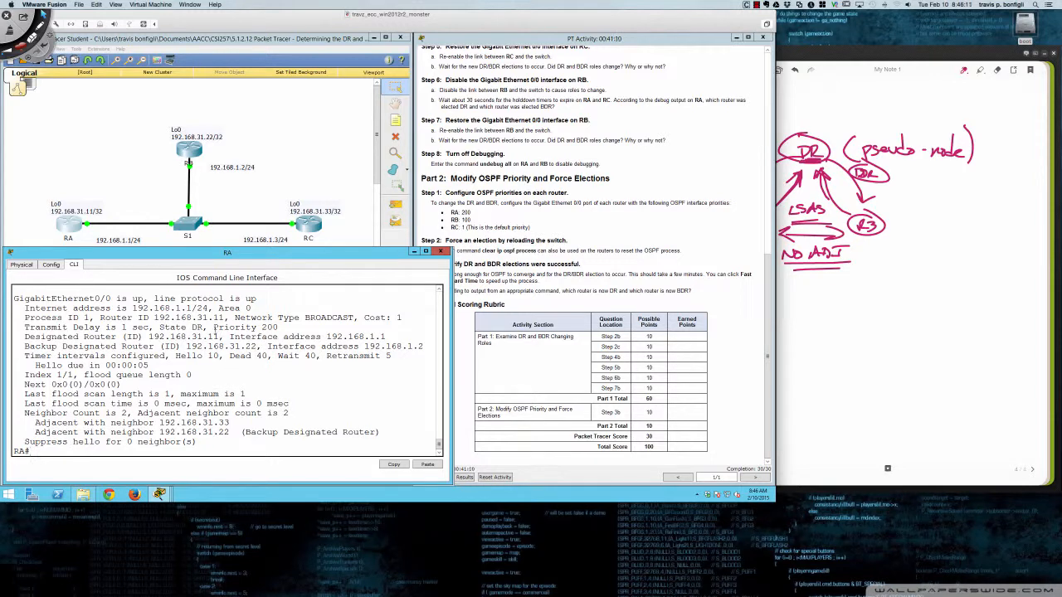
{"action": "left_click_drag", "start_coordinate": [213, 328], "coordinate": [279, 328]}
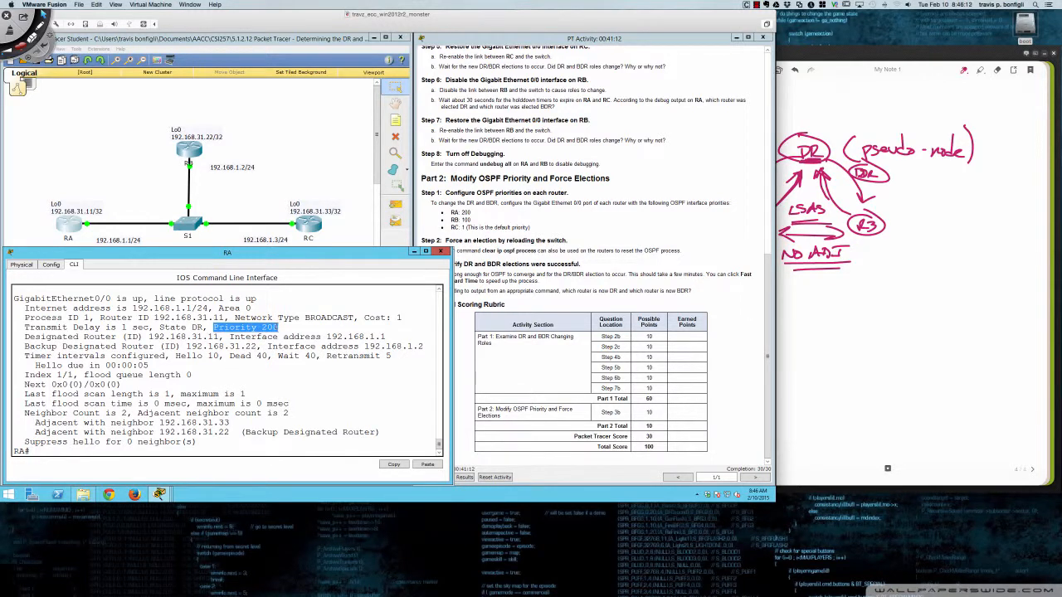
{"action": "left_click_drag", "start_coordinate": [158, 328], "coordinate": [203, 329]}
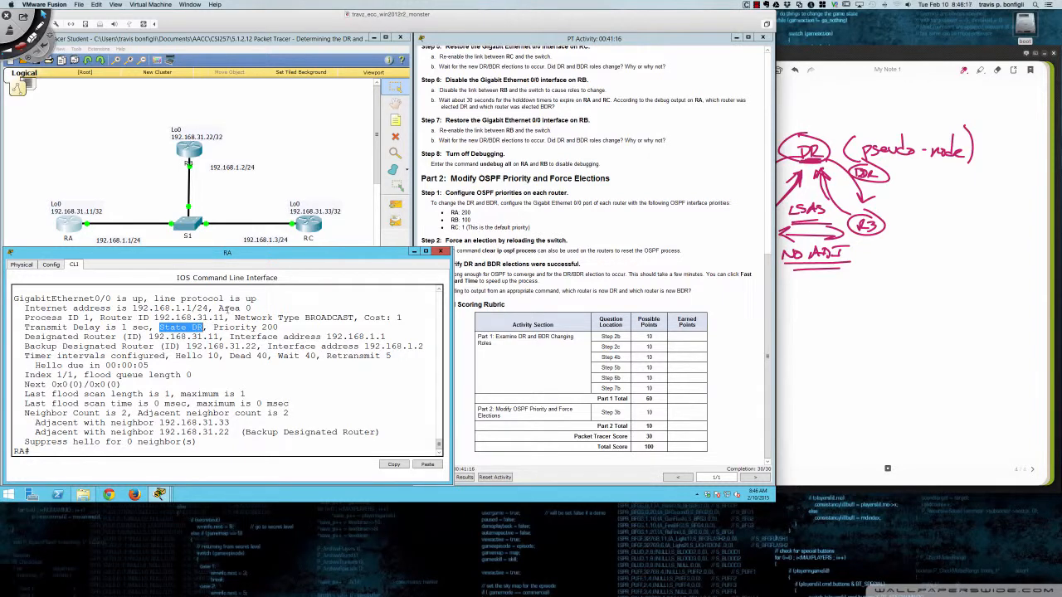
Check RB's OSPF interface details with do sh ip ospf int gi0/0 and highlight its priority and state.
{"action": "left_click", "coordinate": [191, 156]}
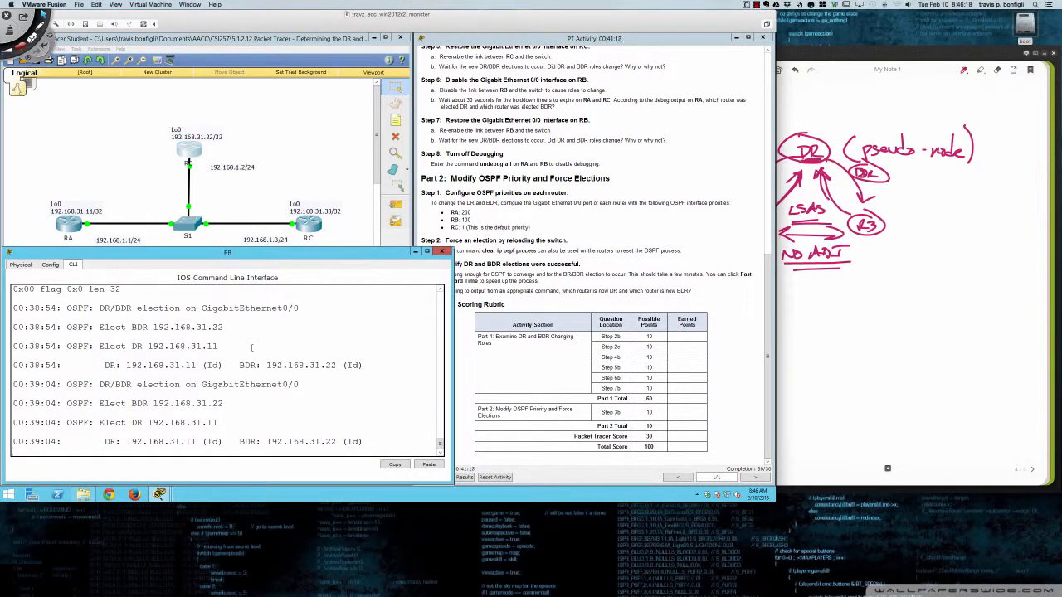
{"action": "key", "text": "Return"}
{"action": "key", "text": "Return"}
{"action": "type", "text": "do sh ip"}
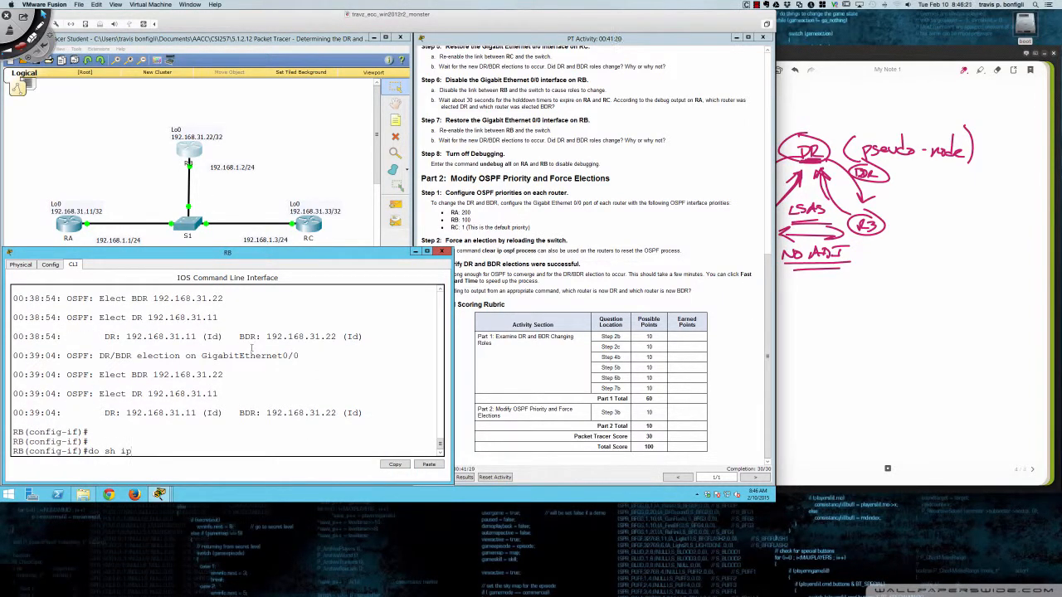
{"action": "type", "text": " ospf int gi0/0"}
{"action": "key", "text": "Return"}
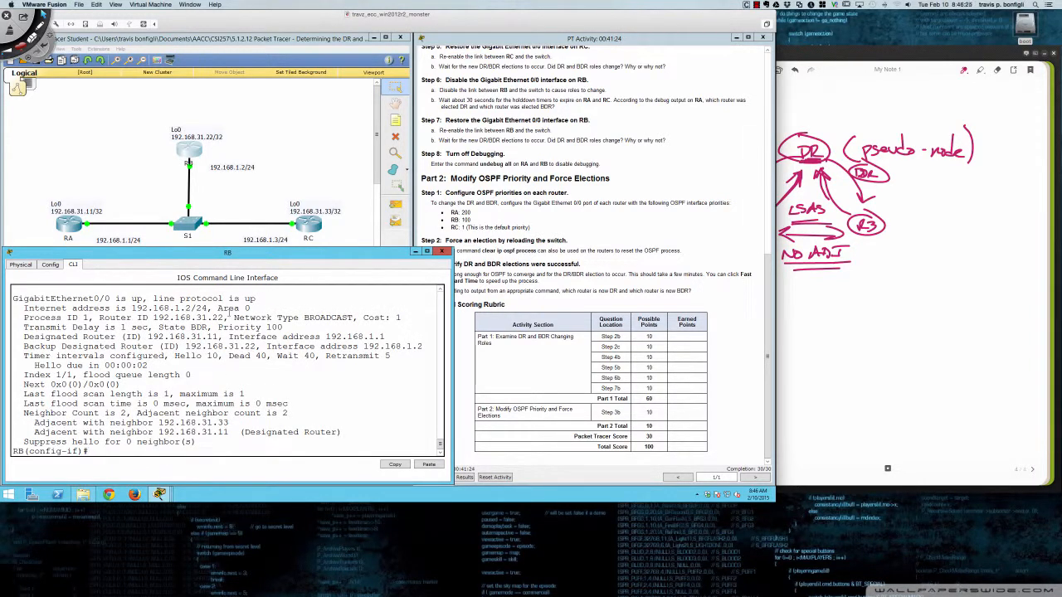
{"action": "left_click_drag", "start_coordinate": [218, 327], "coordinate": [284, 328]}
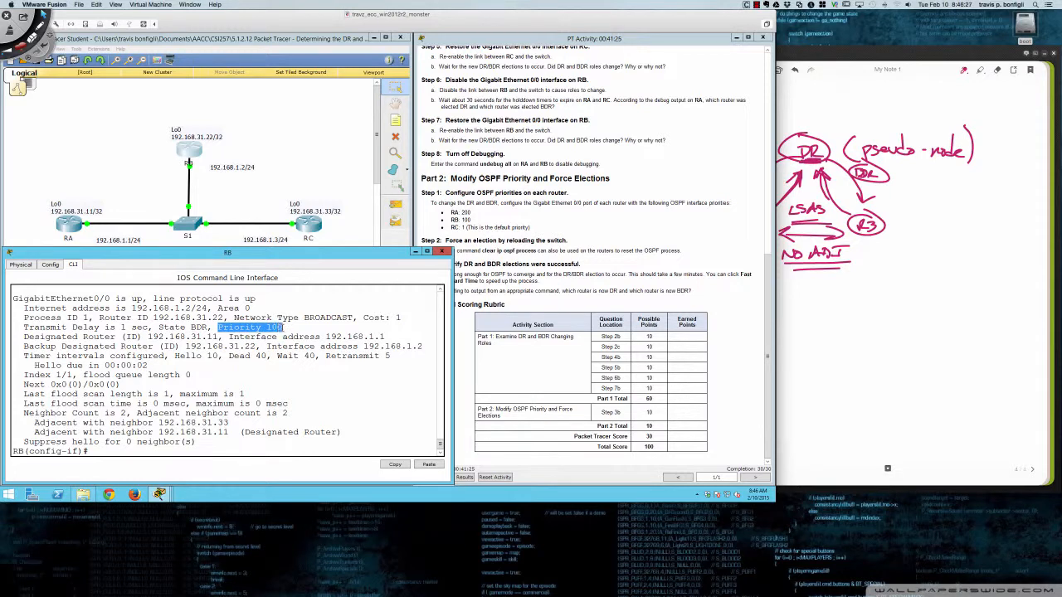
{"action": "double_click", "coordinate": [196, 328]}
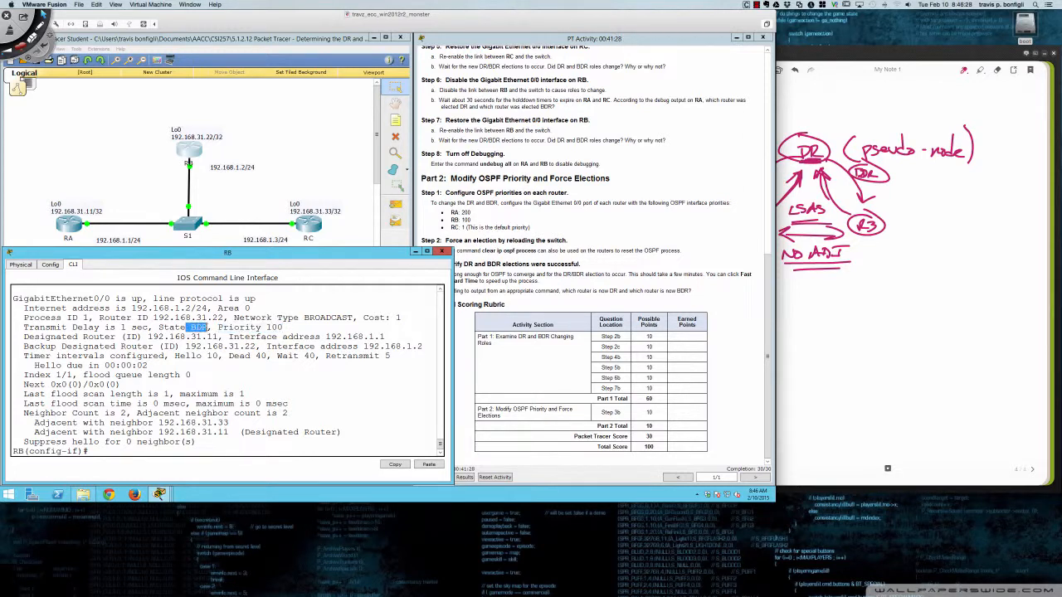
Rerun do sh ip ospf int gi0/0 on RC and highlight its state and priority.
{"action": "left_click", "coordinate": [305, 229]}
{"action": "left_click", "coordinate": [290, 303]}
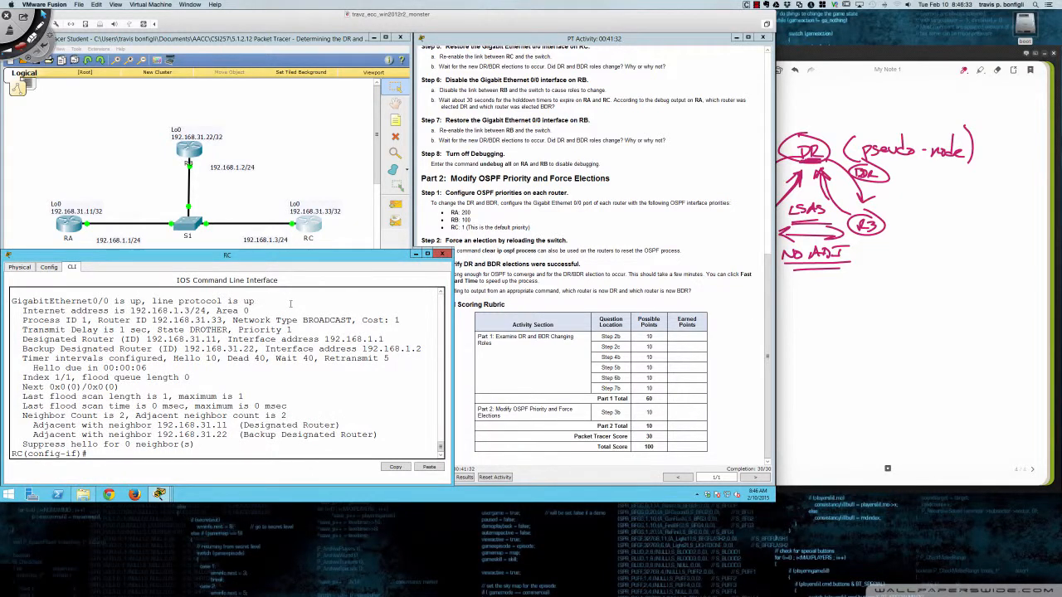
{"action": "key", "text": "Return"}
{"action": "key", "text": "Return"}
{"action": "key", "text": "Return"}
{"action": "key", "text": "Up"}
{"action": "key", "text": "Return"}
{"action": "left_click_drag", "start_coordinate": [190, 329], "coordinate": [229, 330]}
{"action": "left_click", "coordinate": [240, 329]}
{"action": "left_click_drag", "start_coordinate": [240, 329], "coordinate": [292, 330]}
{"action": "left_click", "coordinate": [296, 330]}
Bring up the PT Activity instructions and return to their beginning.
{"action": "left_click", "coordinate": [491, 276]}
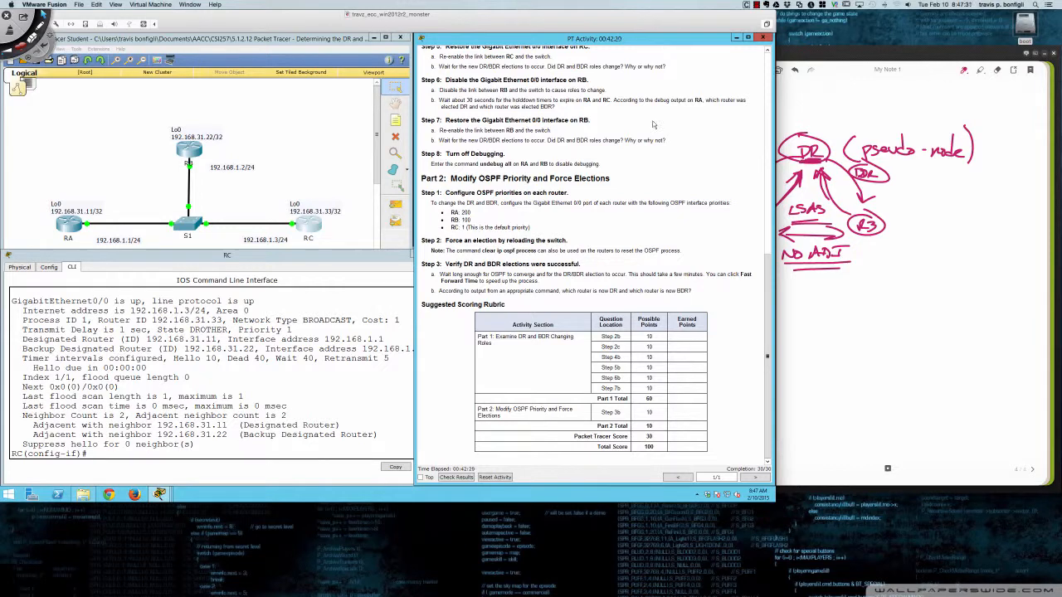
{"action": "scroll", "coordinate": [628, 198], "scroll_direction": "up", "scroll_amount": 15}
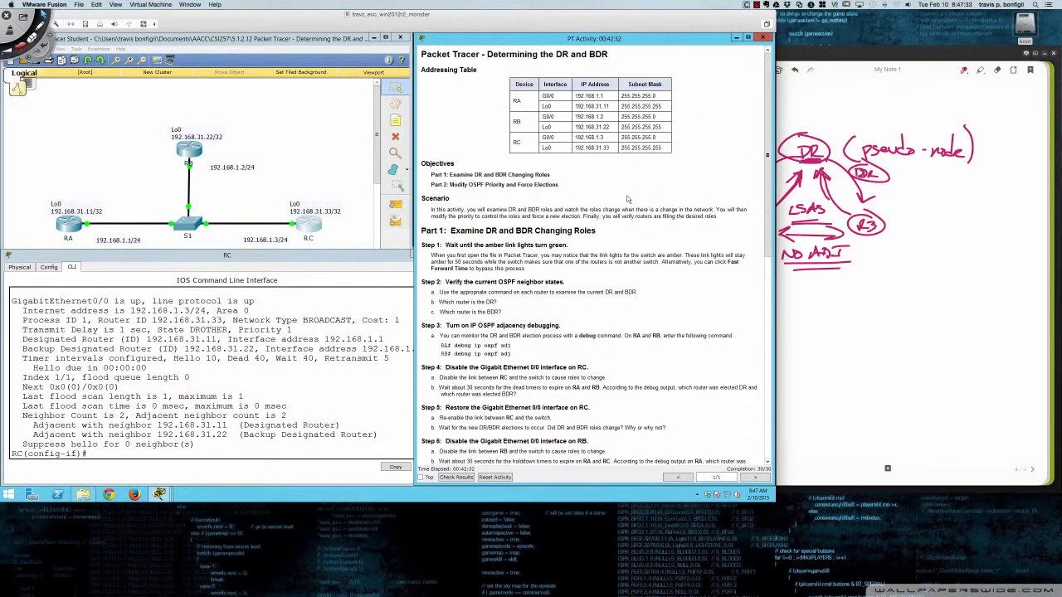